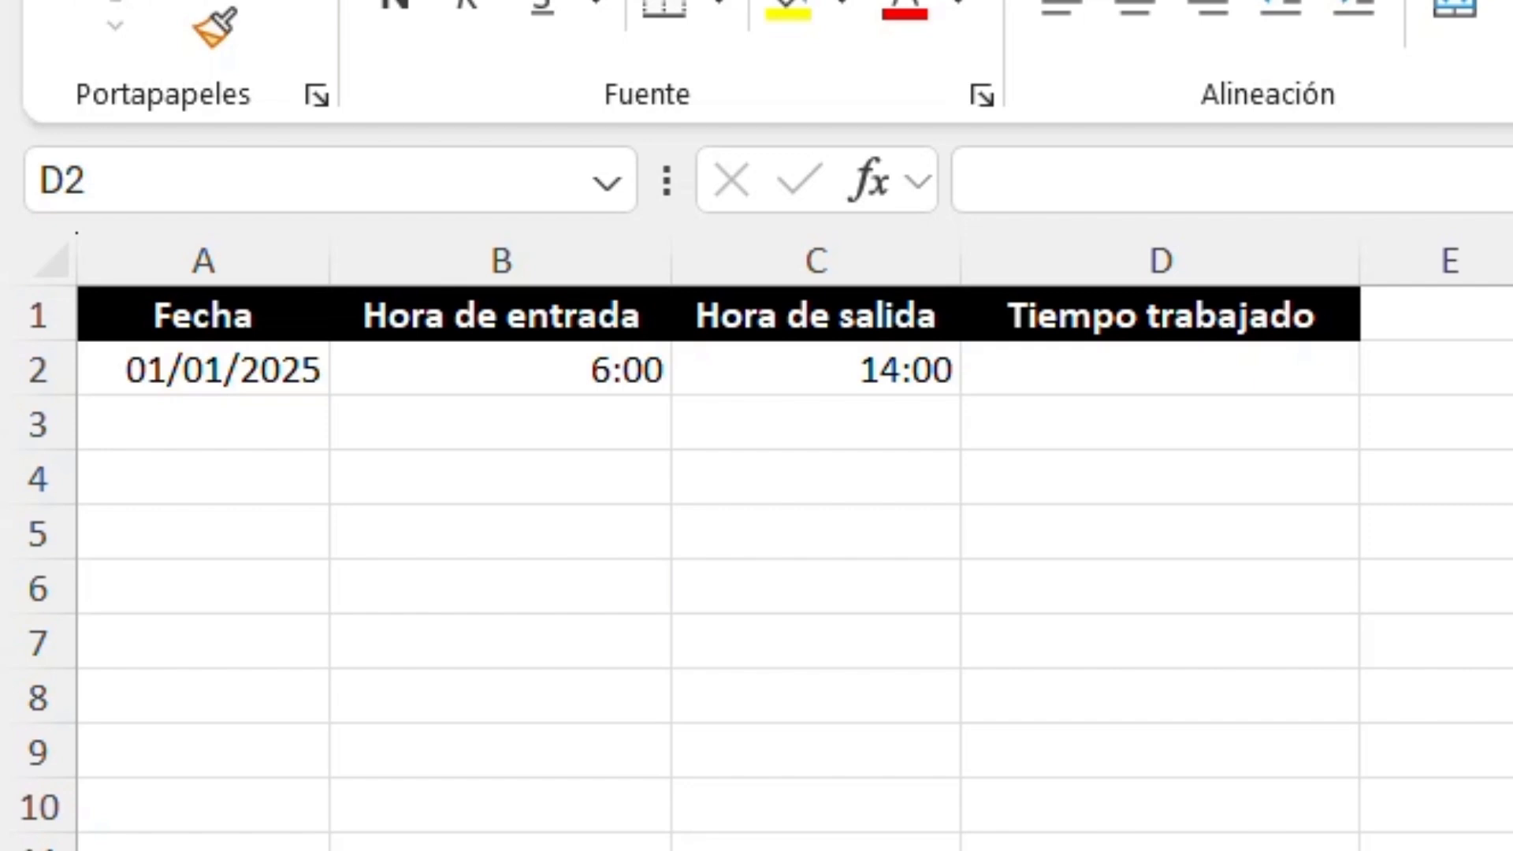
Step: Enter the formula =C2 - B2 in D2 to calculate the time worked
click(1275, 371)
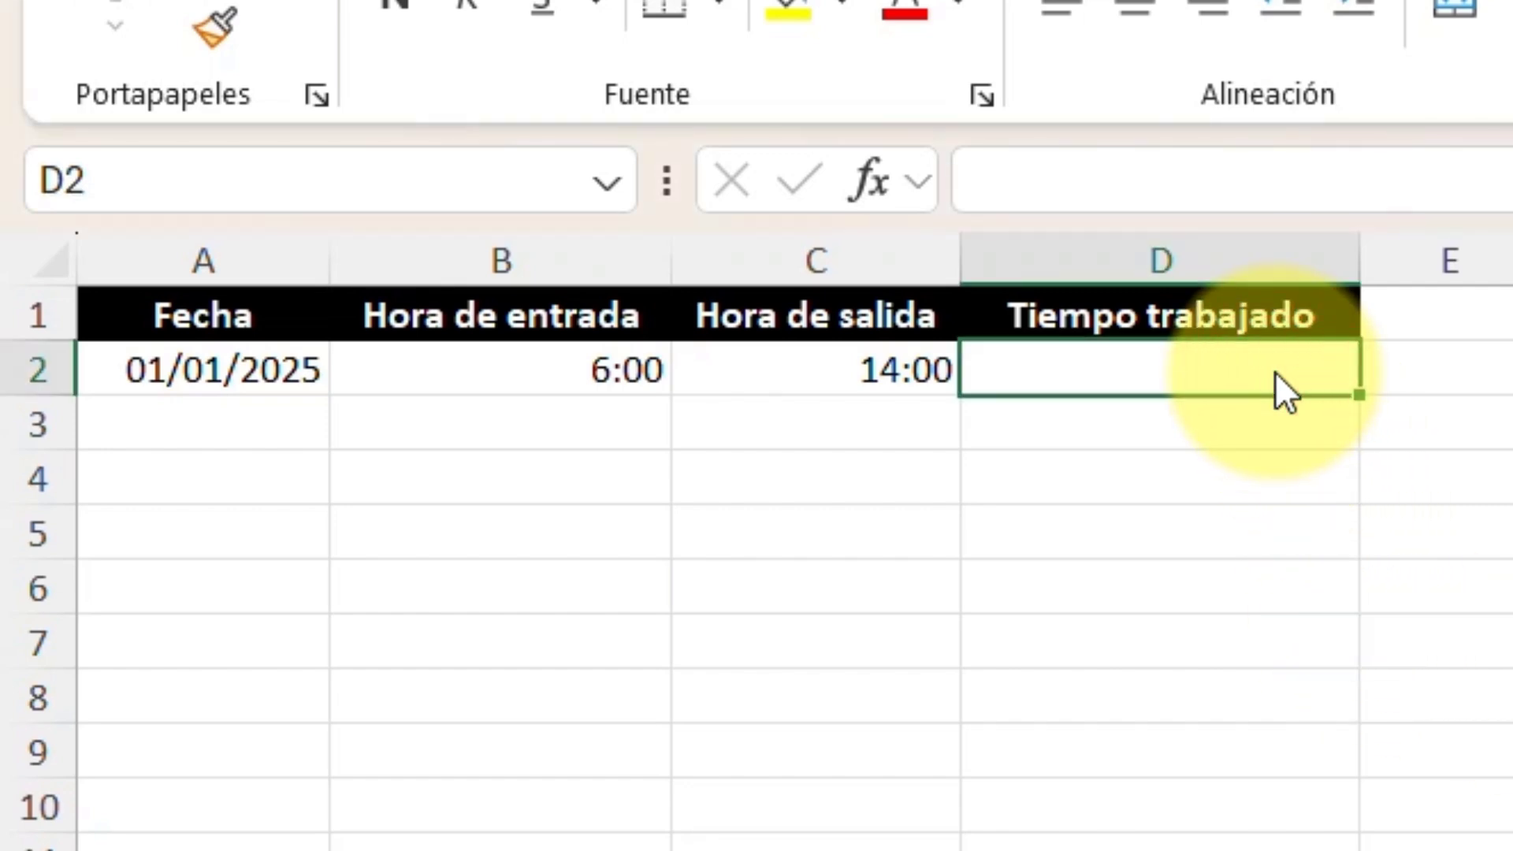
text(=)
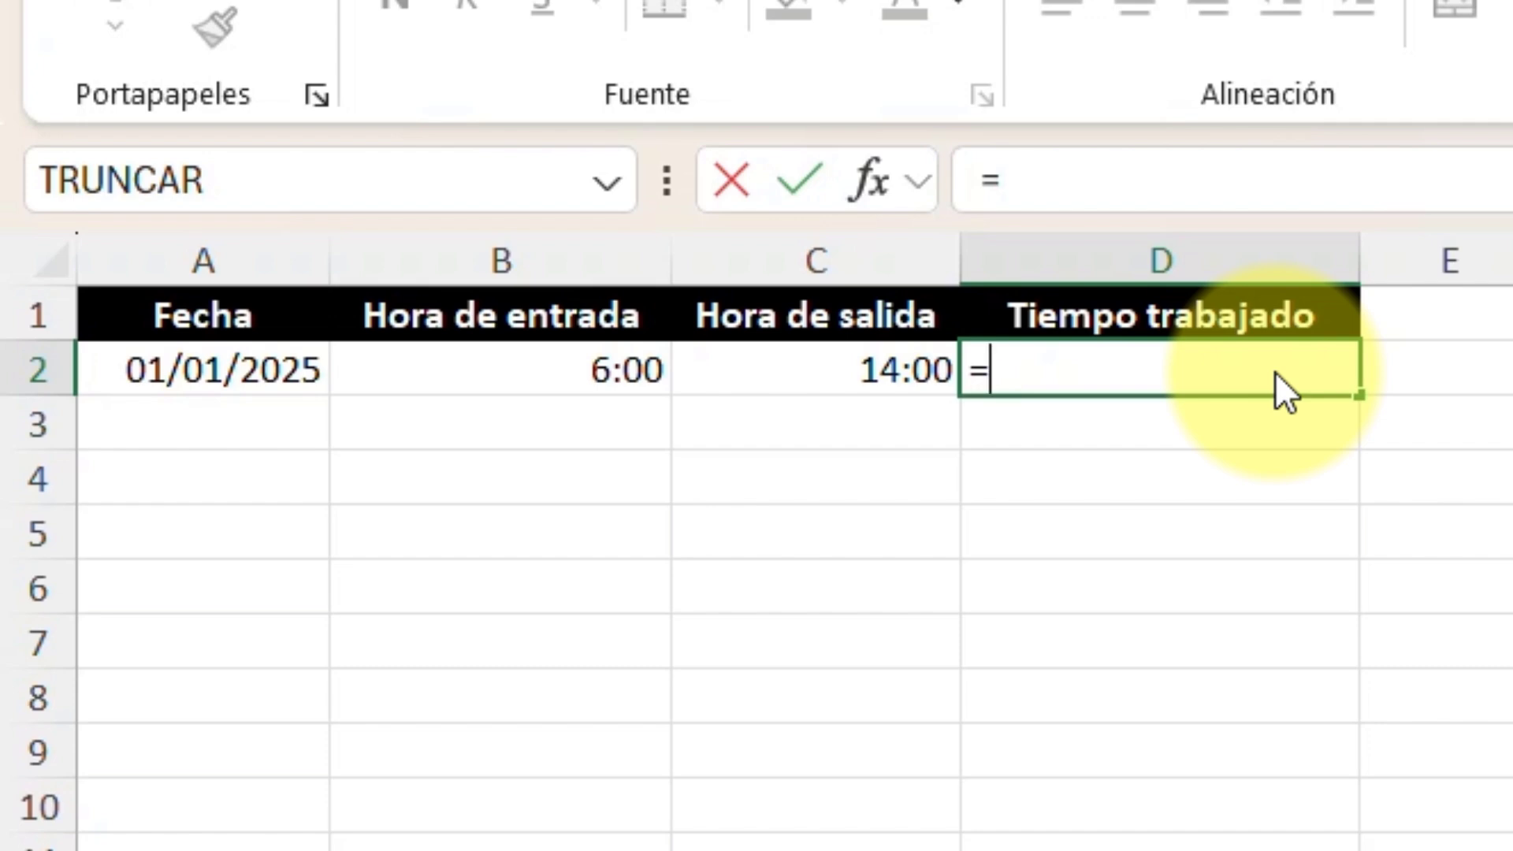
click(725, 353)
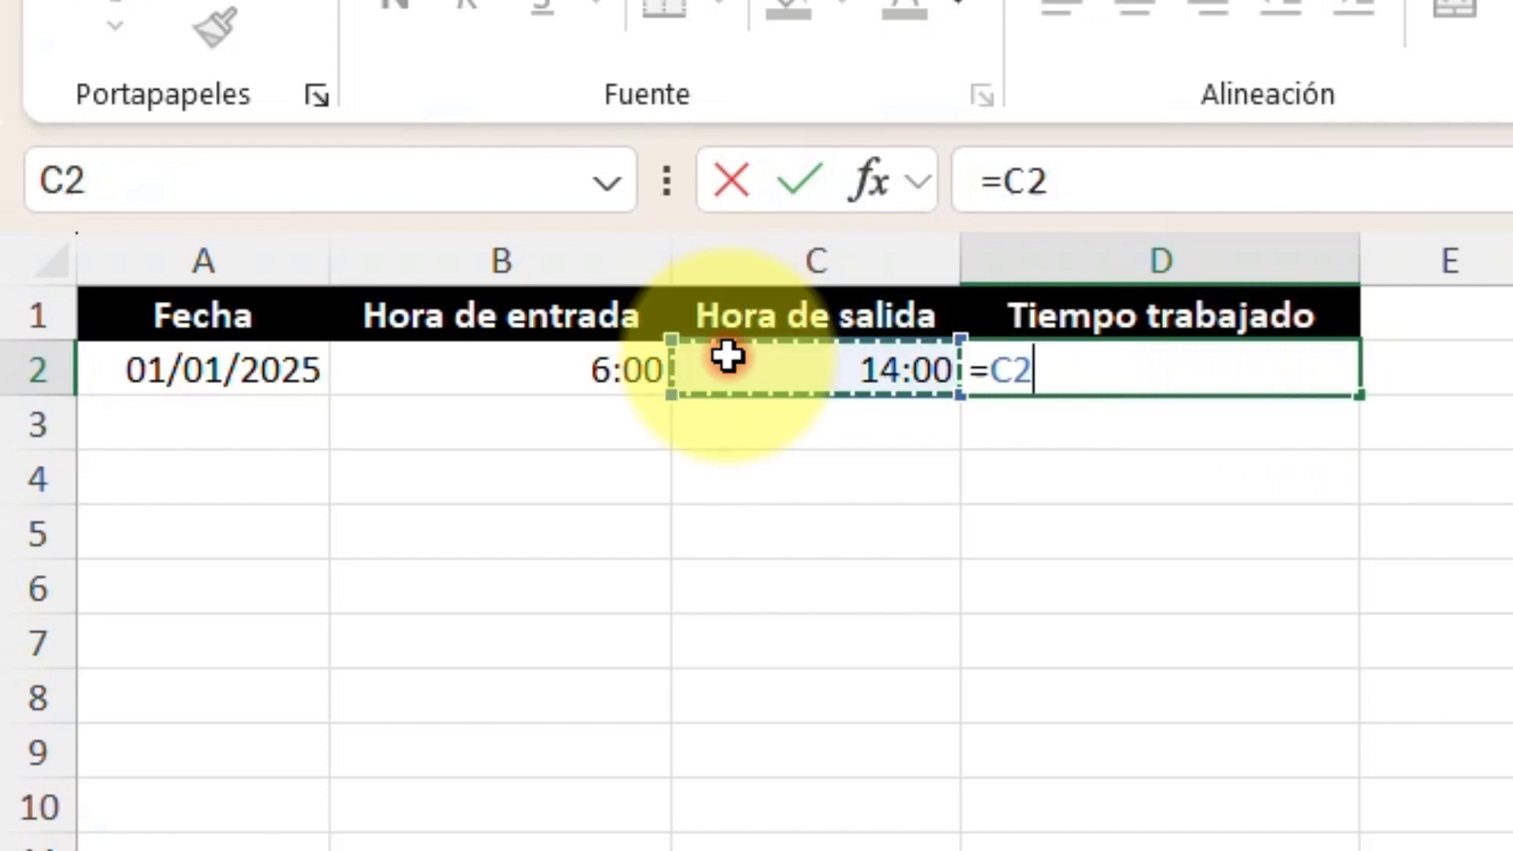
text(-)
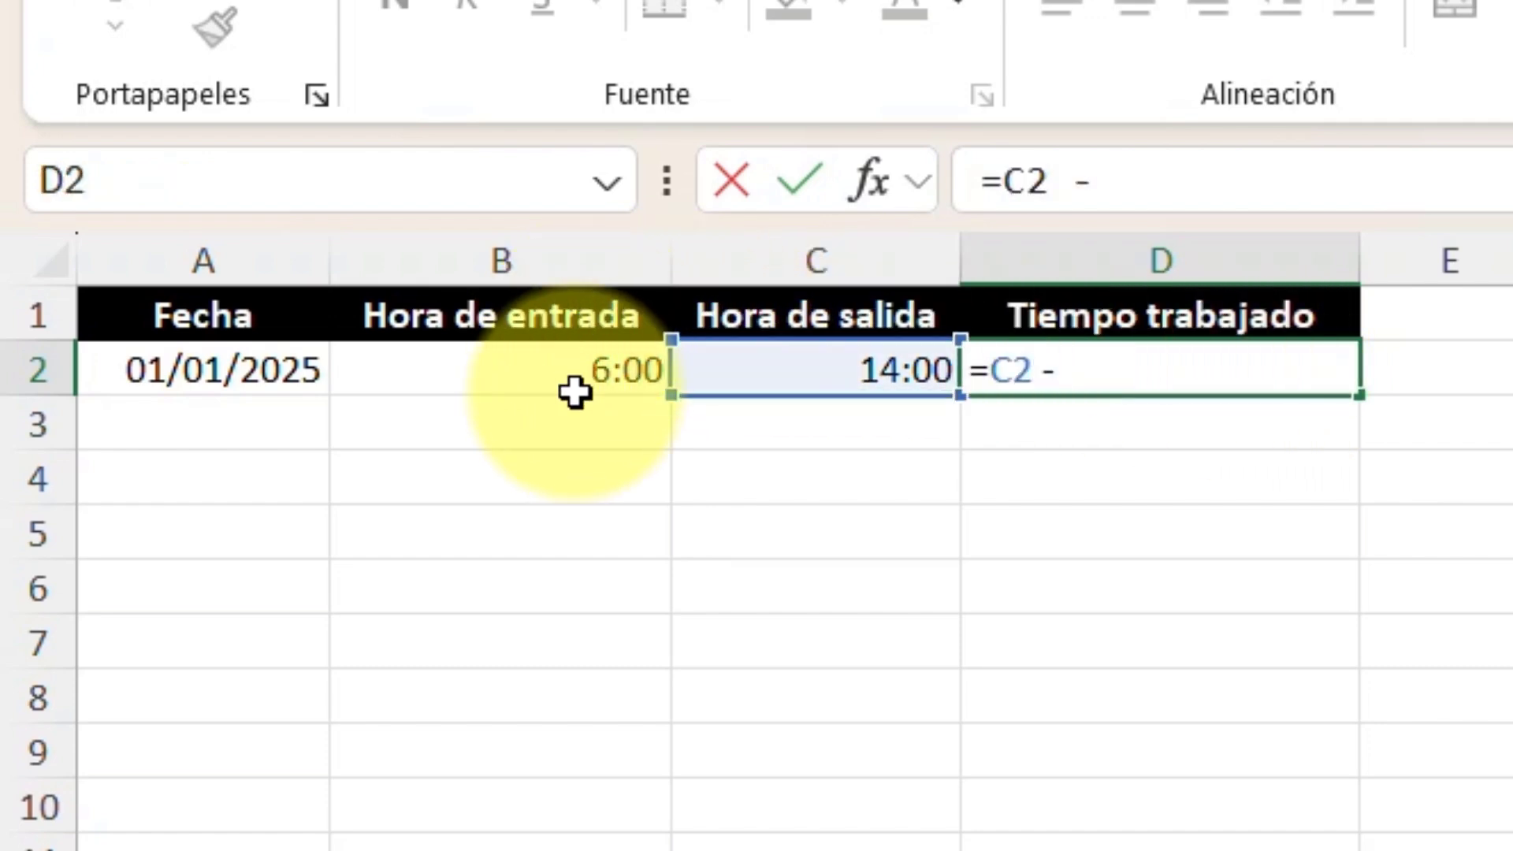
click(489, 370)
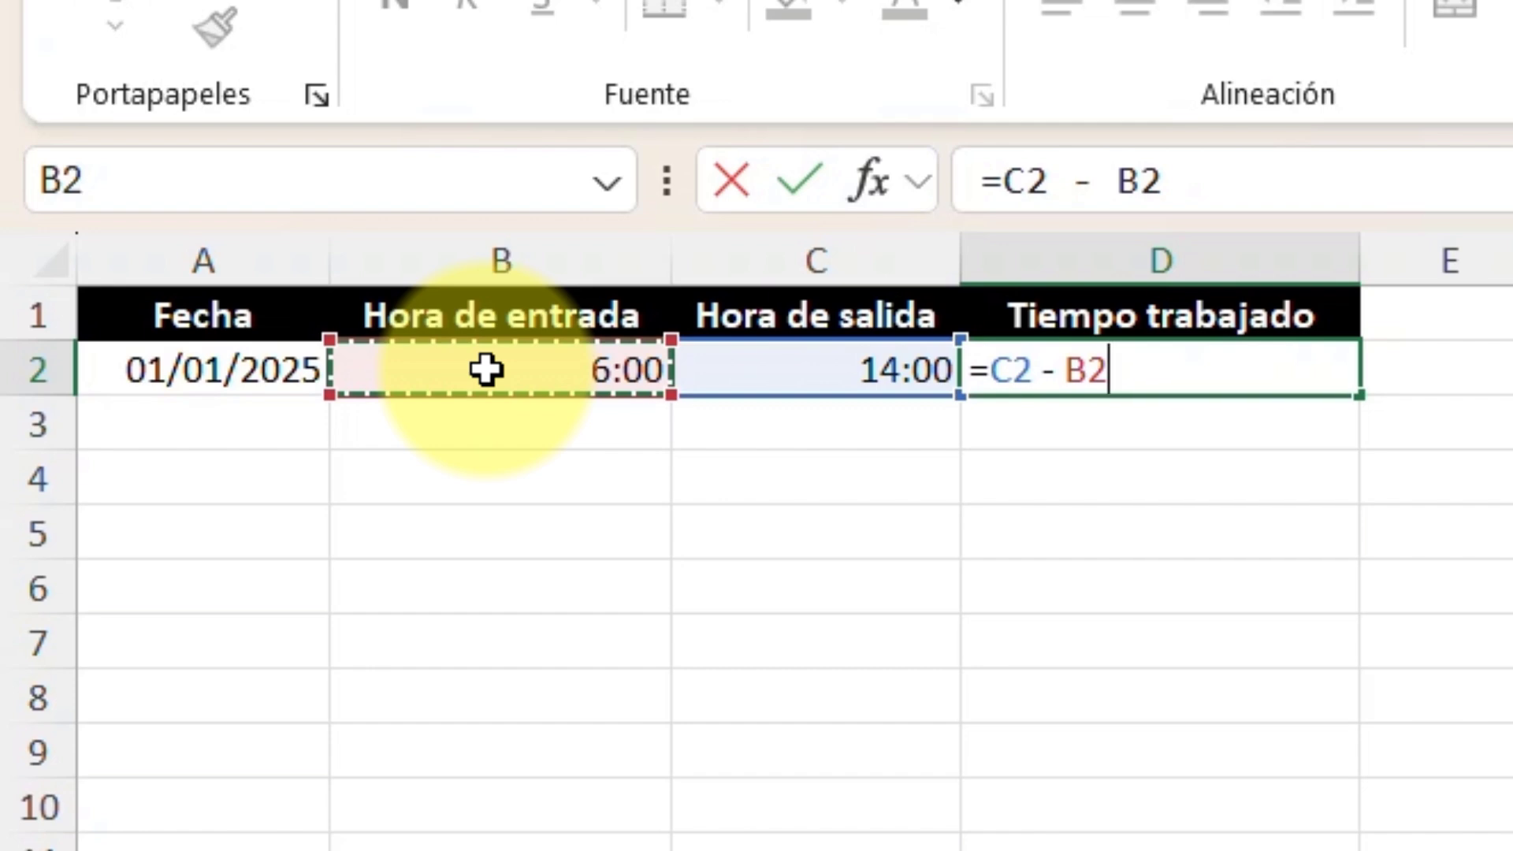
key(Return)
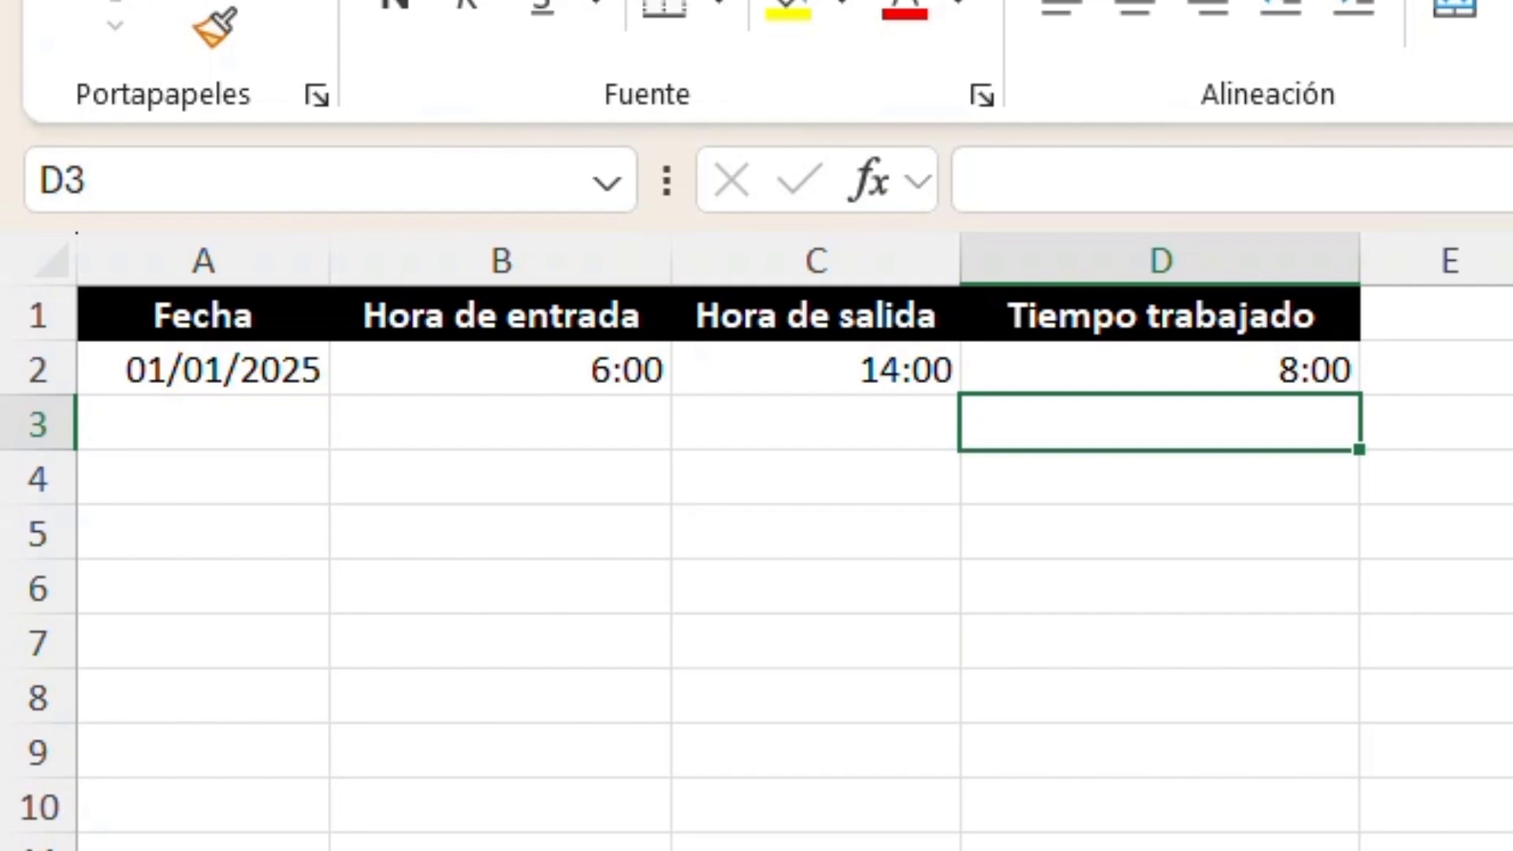
Step: Change the exit time in C2 to 15:00
double_click(893, 371)
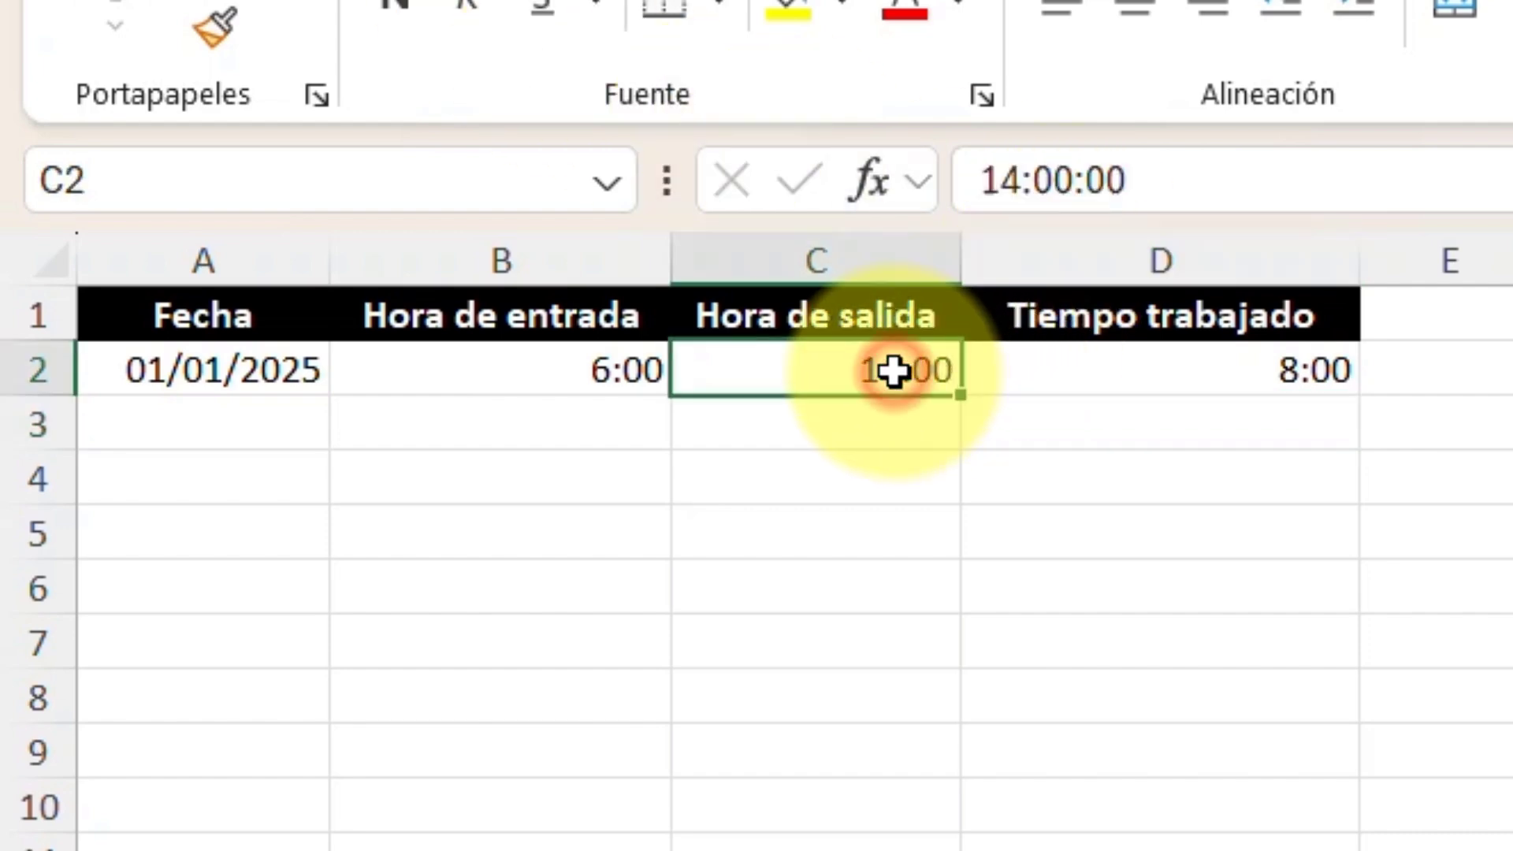
click(848, 369)
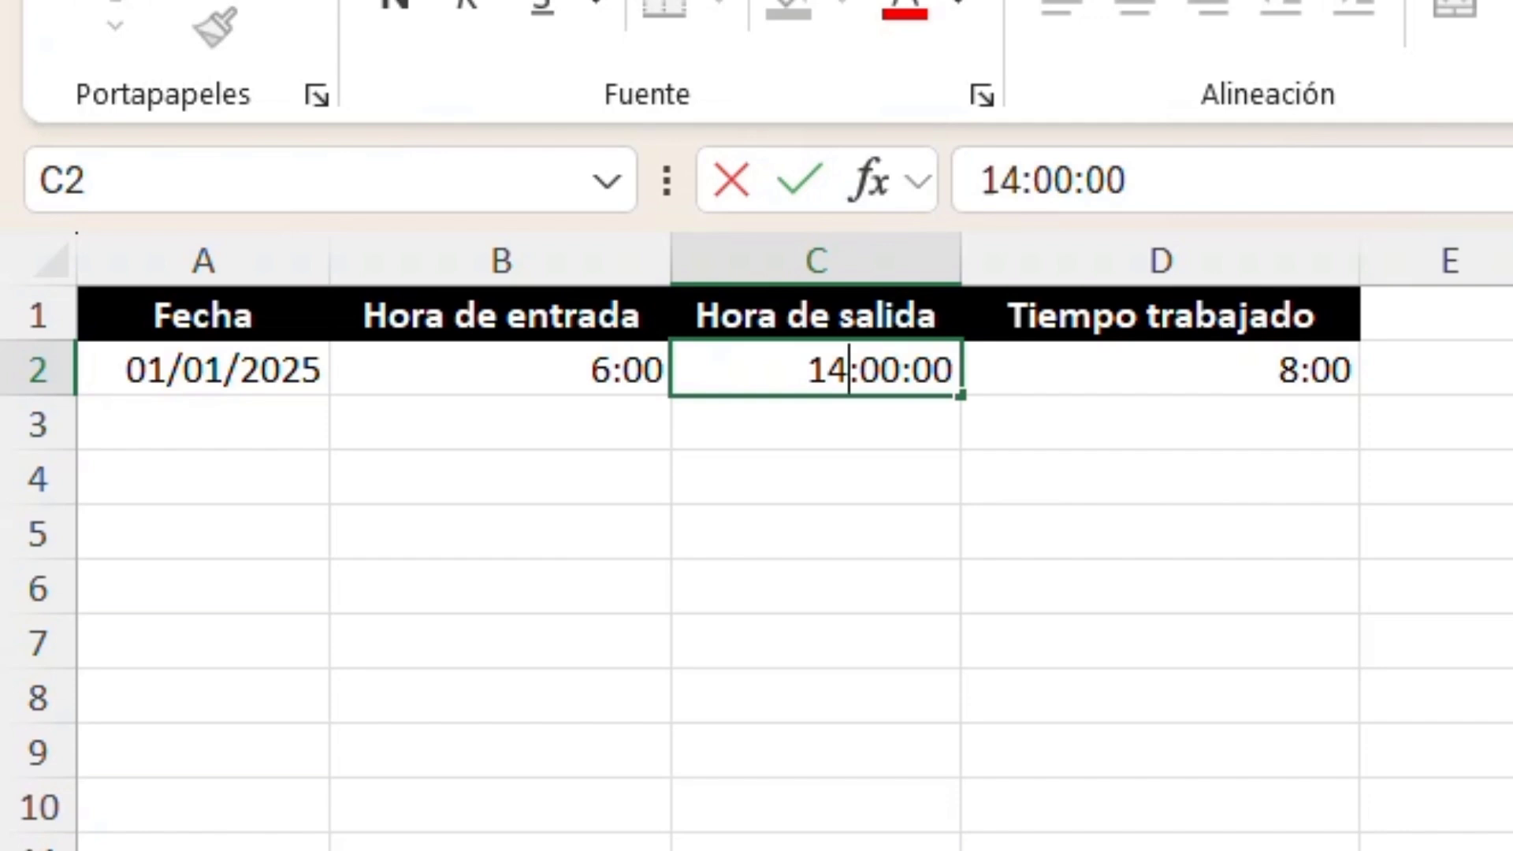
key(BackSpace)
text(5)
key(Return)
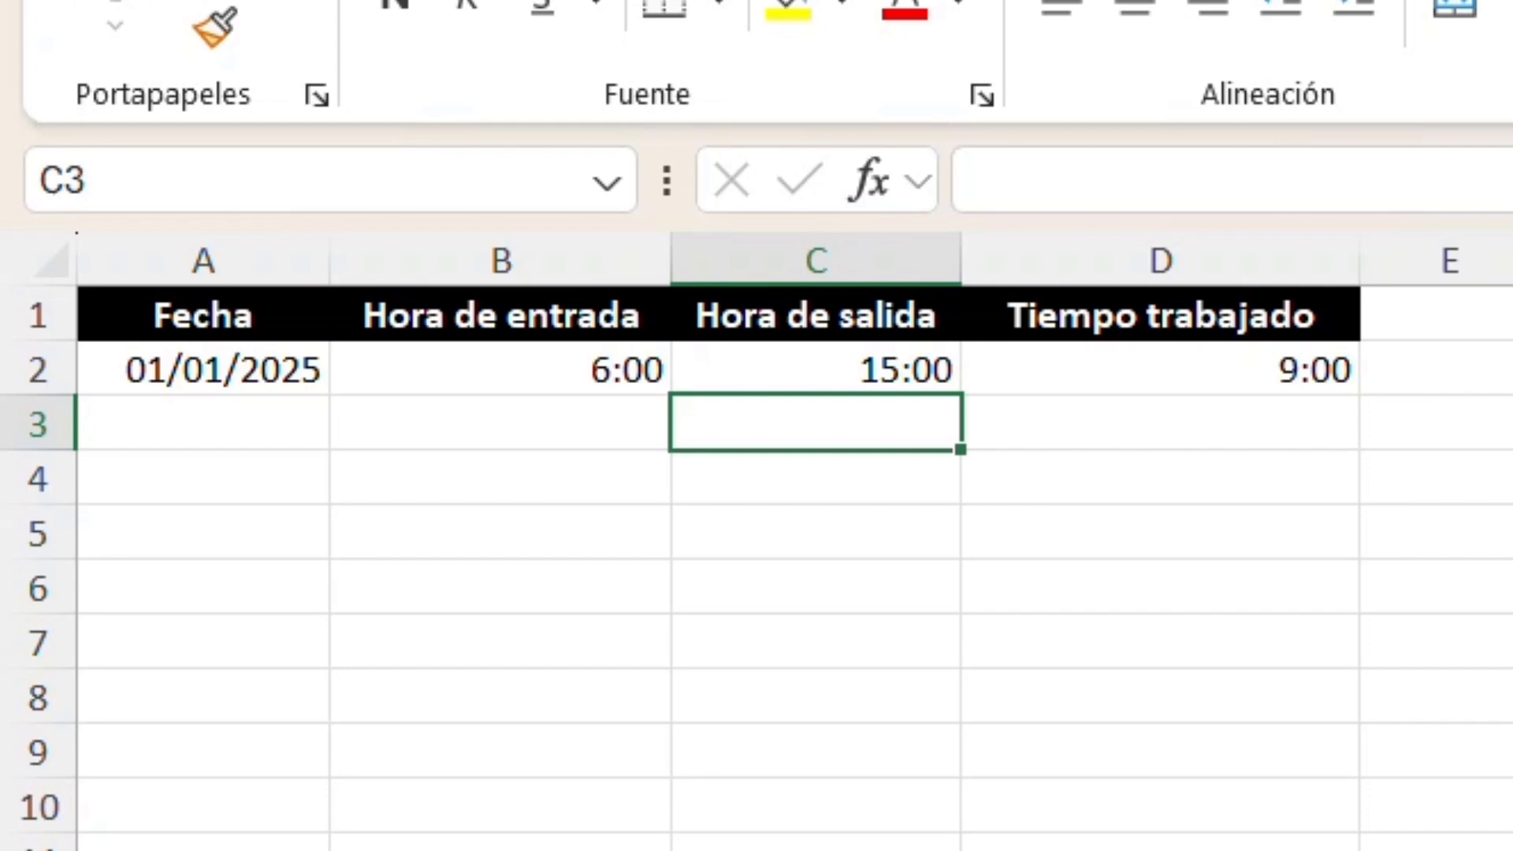
Step: Delete the exit time in C2 and restore it to 15:00
click(1238, 352)
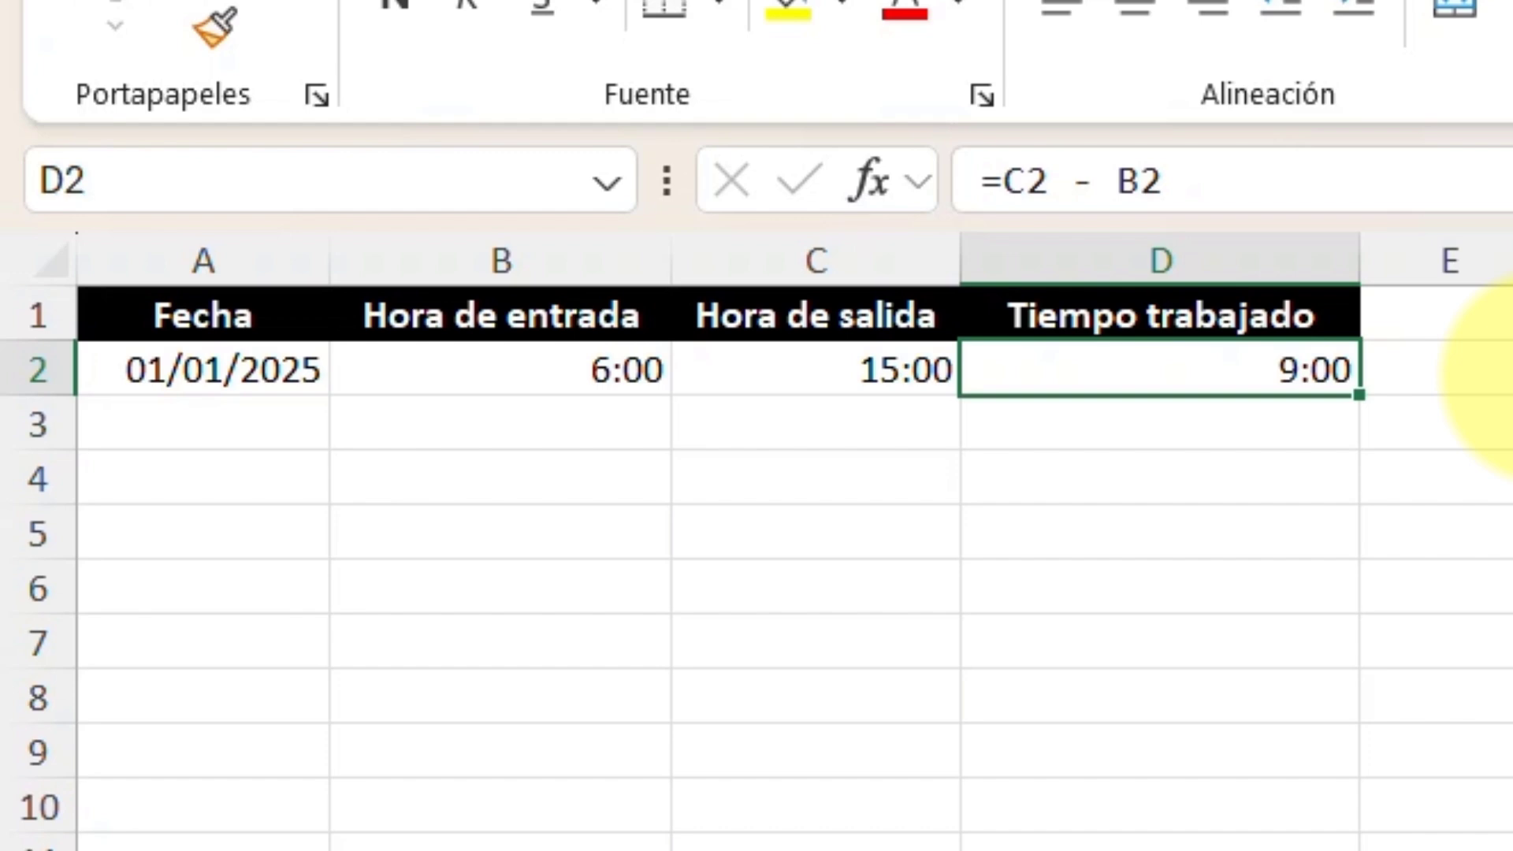
click(861, 399)
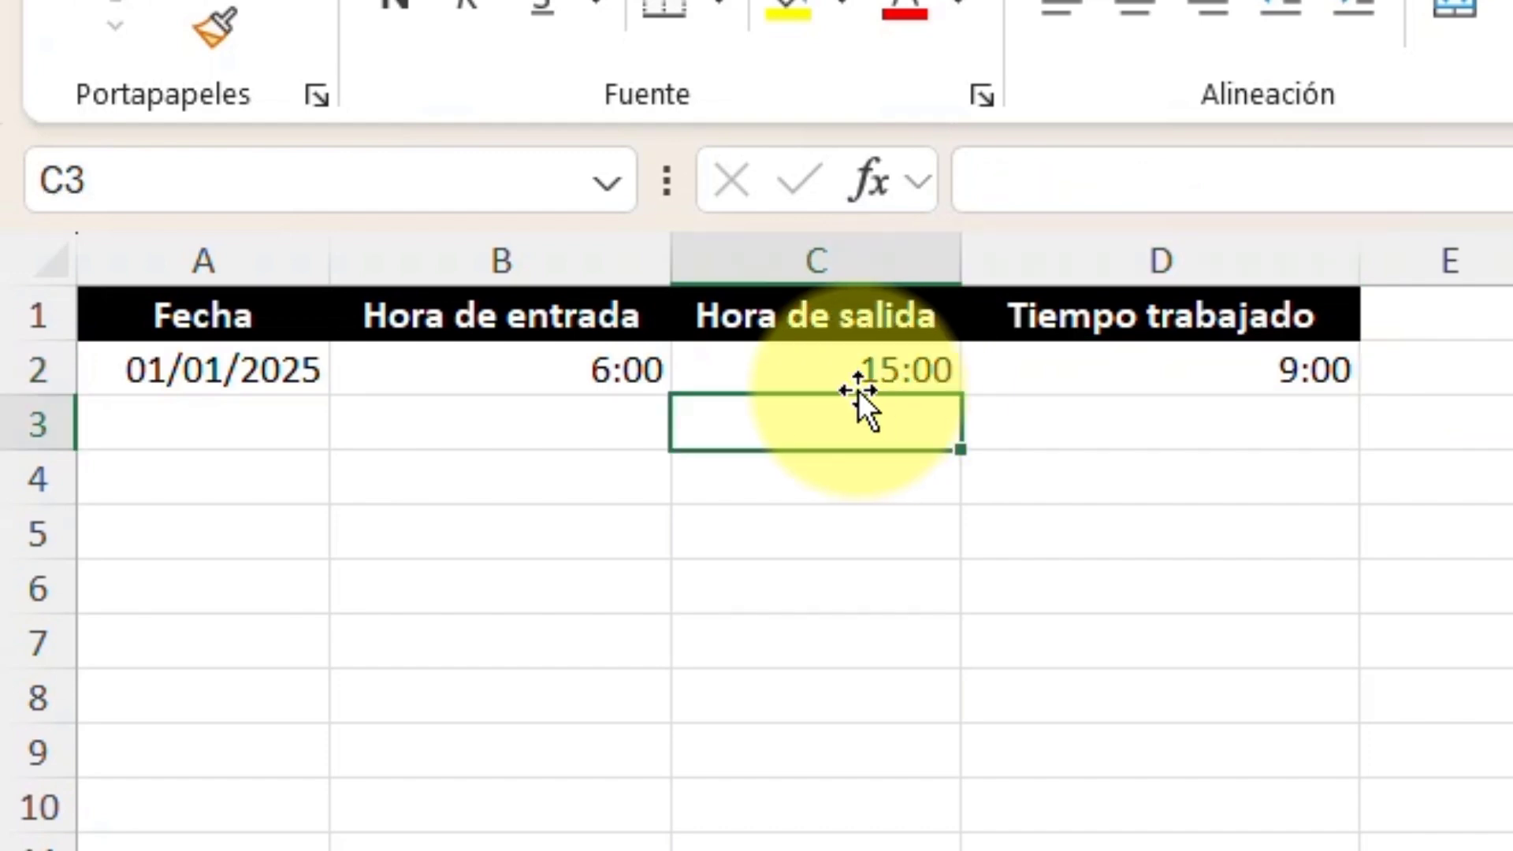
click(827, 362)
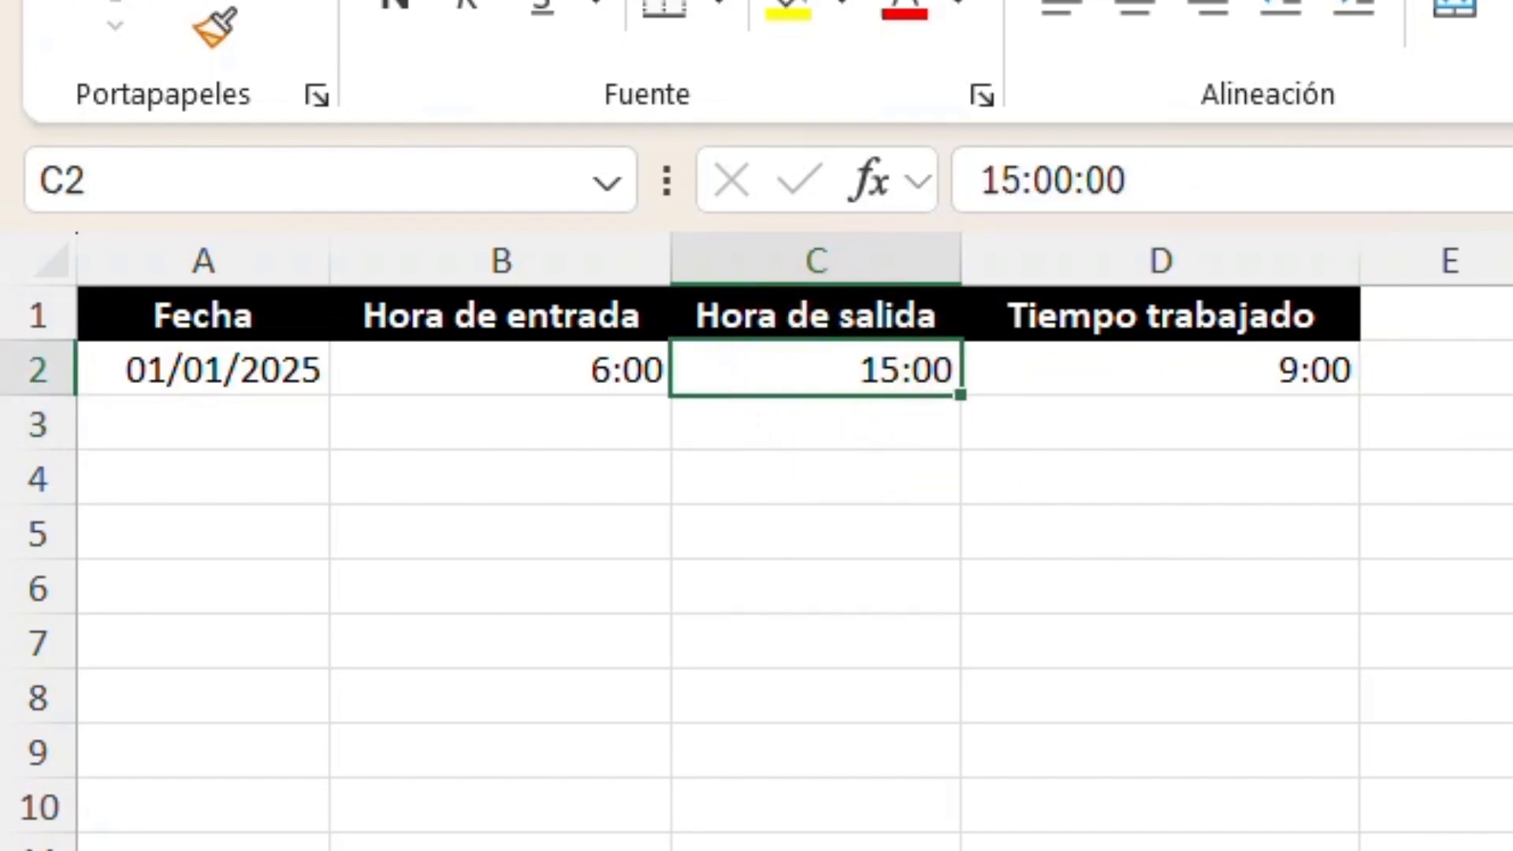
key(Delete)
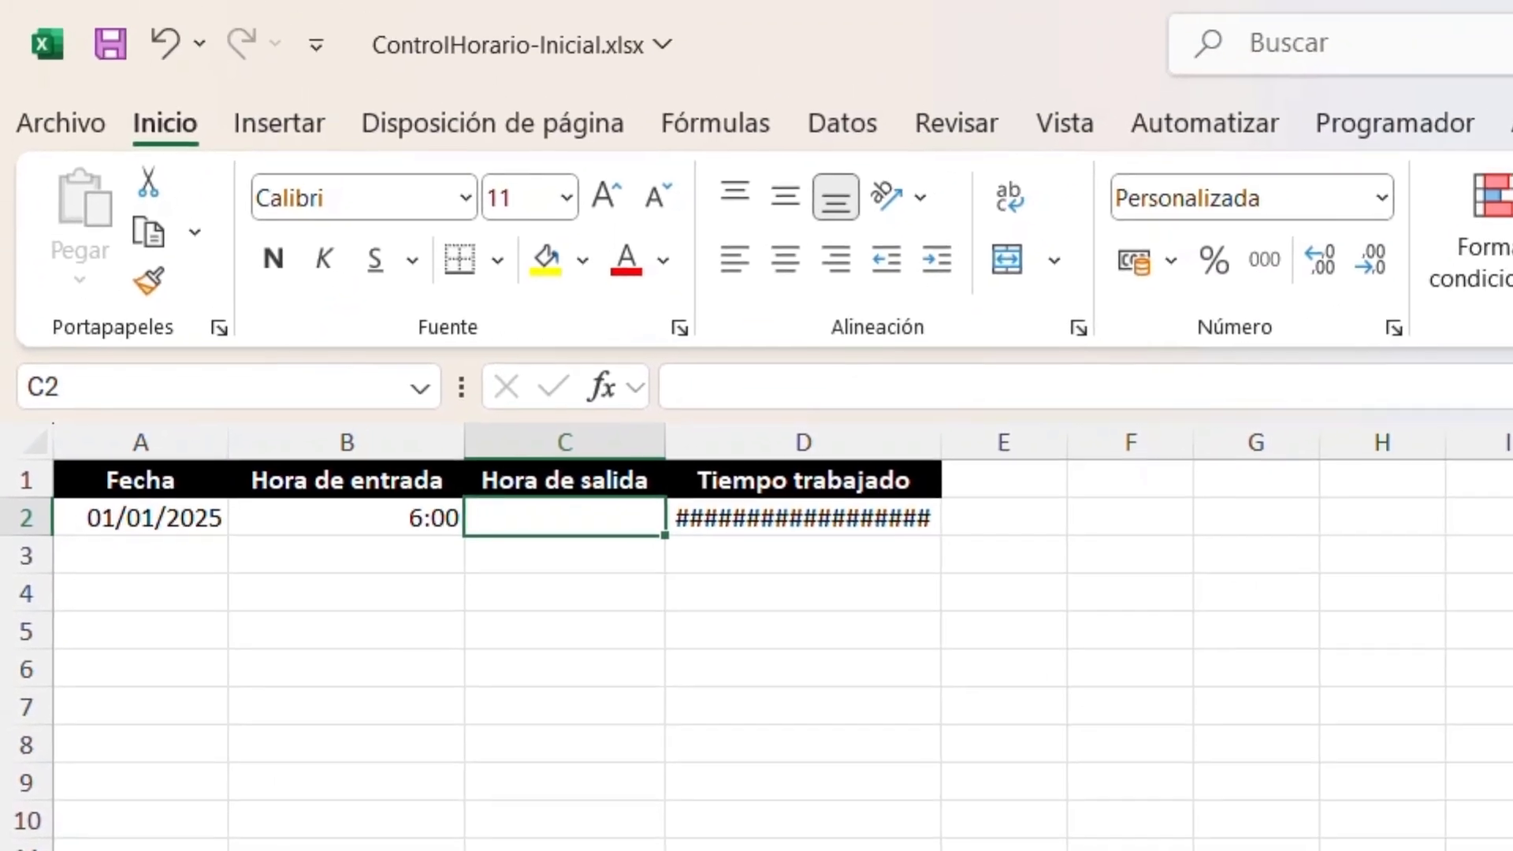
text(15:00)
key(ctrl+Return)
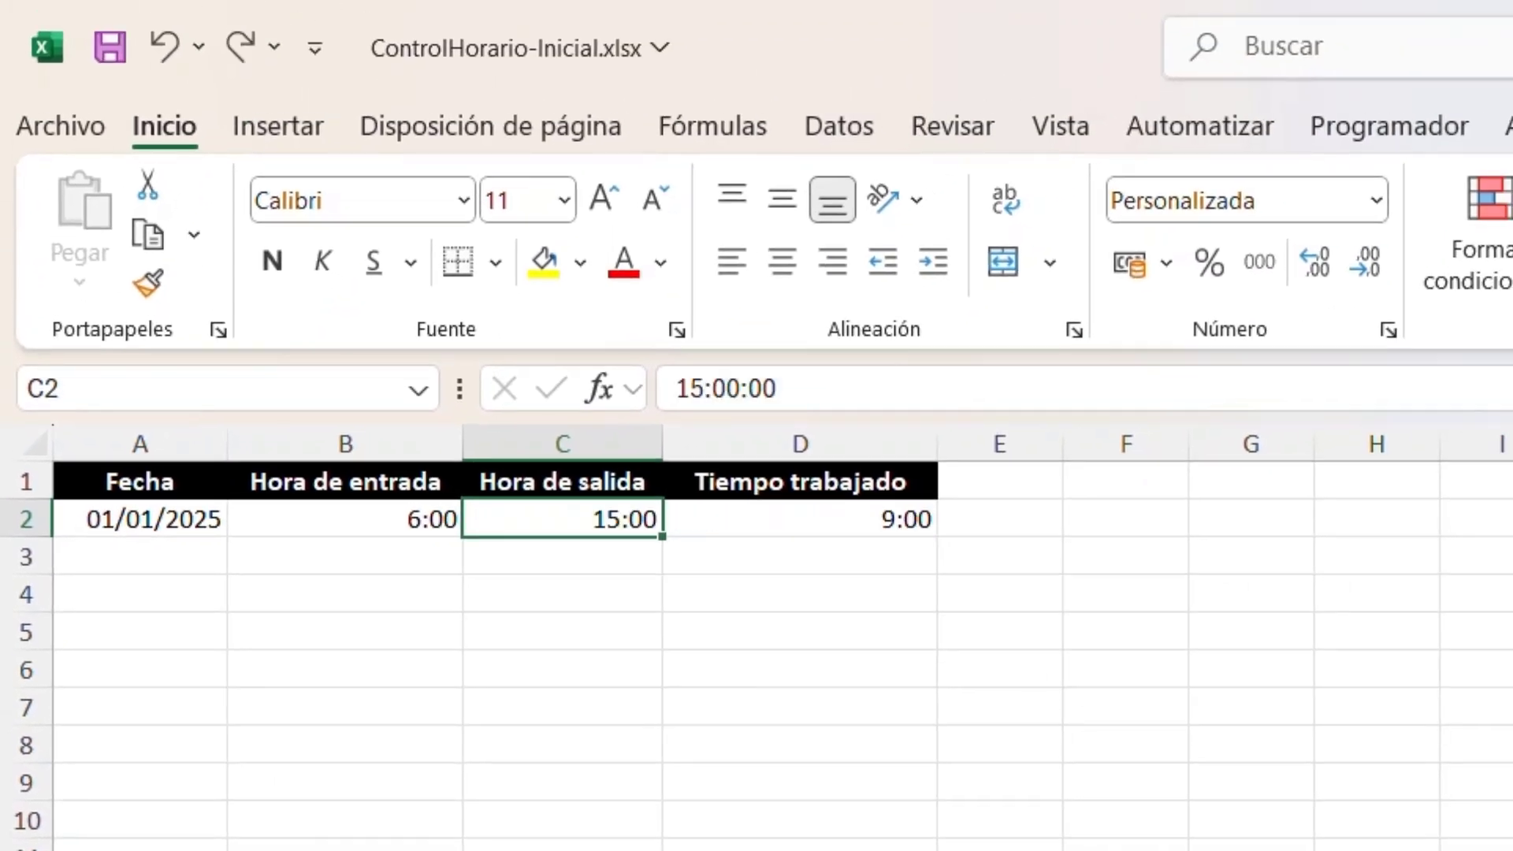
Step: Replace the subtraction in the D2 formula with an empty-cell test, =SI(O(B2 = ""; C2 = ""
click(885, 516)
double_click(885, 516)
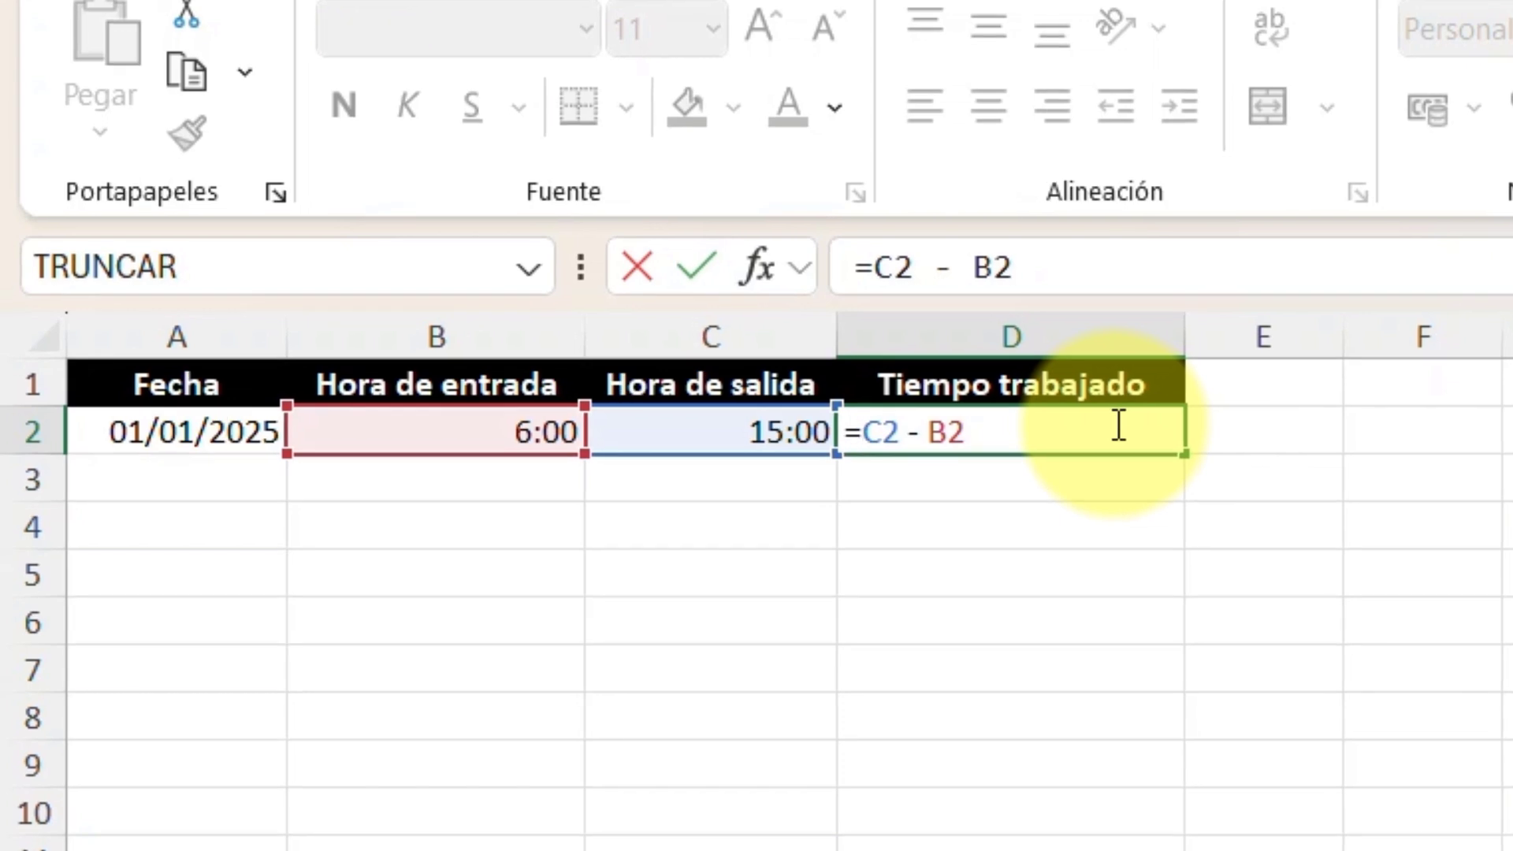
text(SI(O)
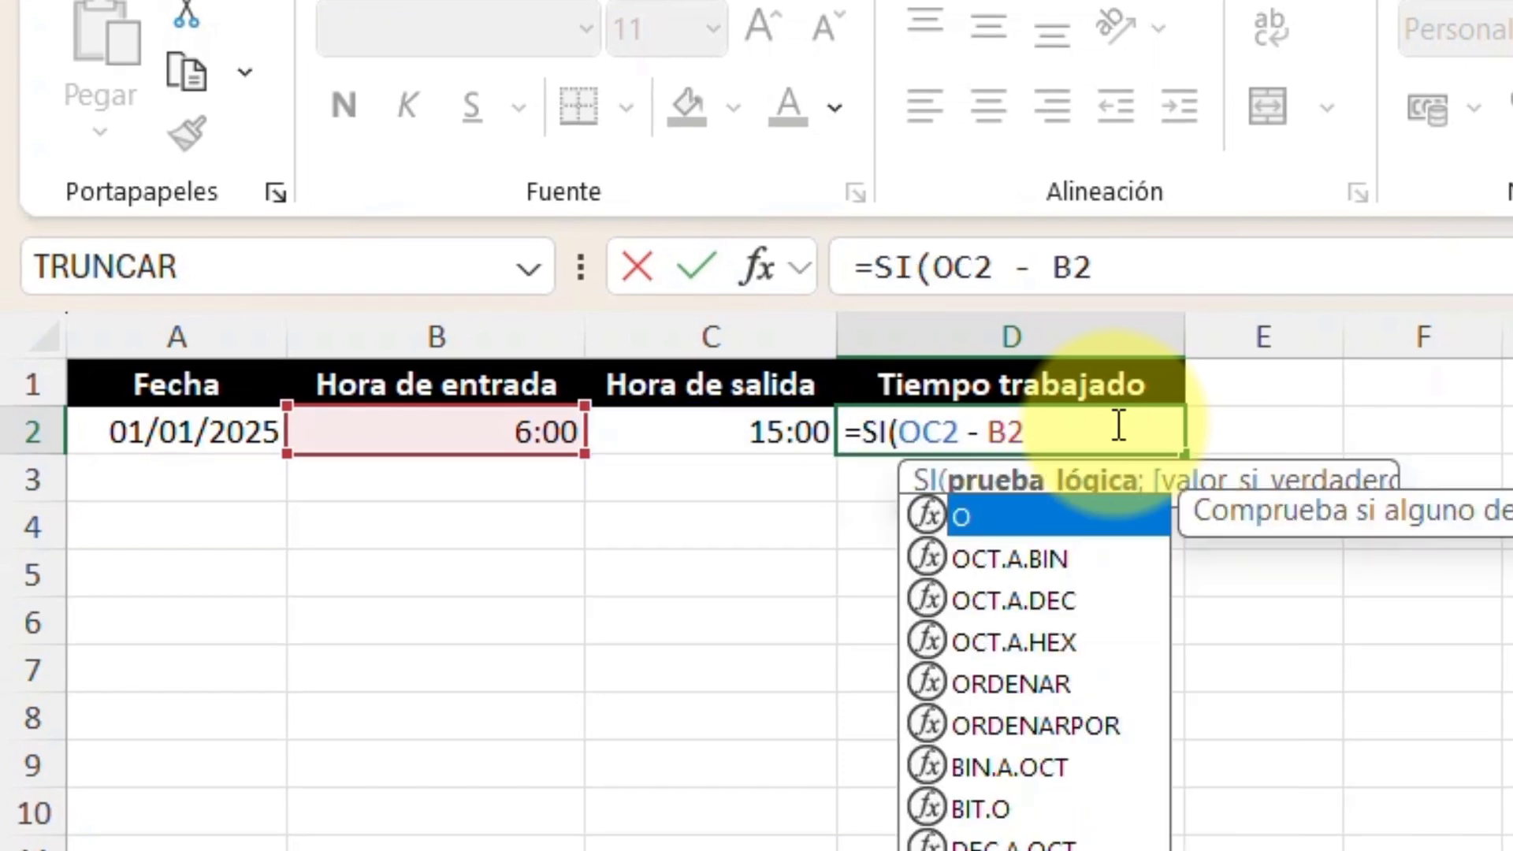
text(()
click(541, 439)
text(= "")
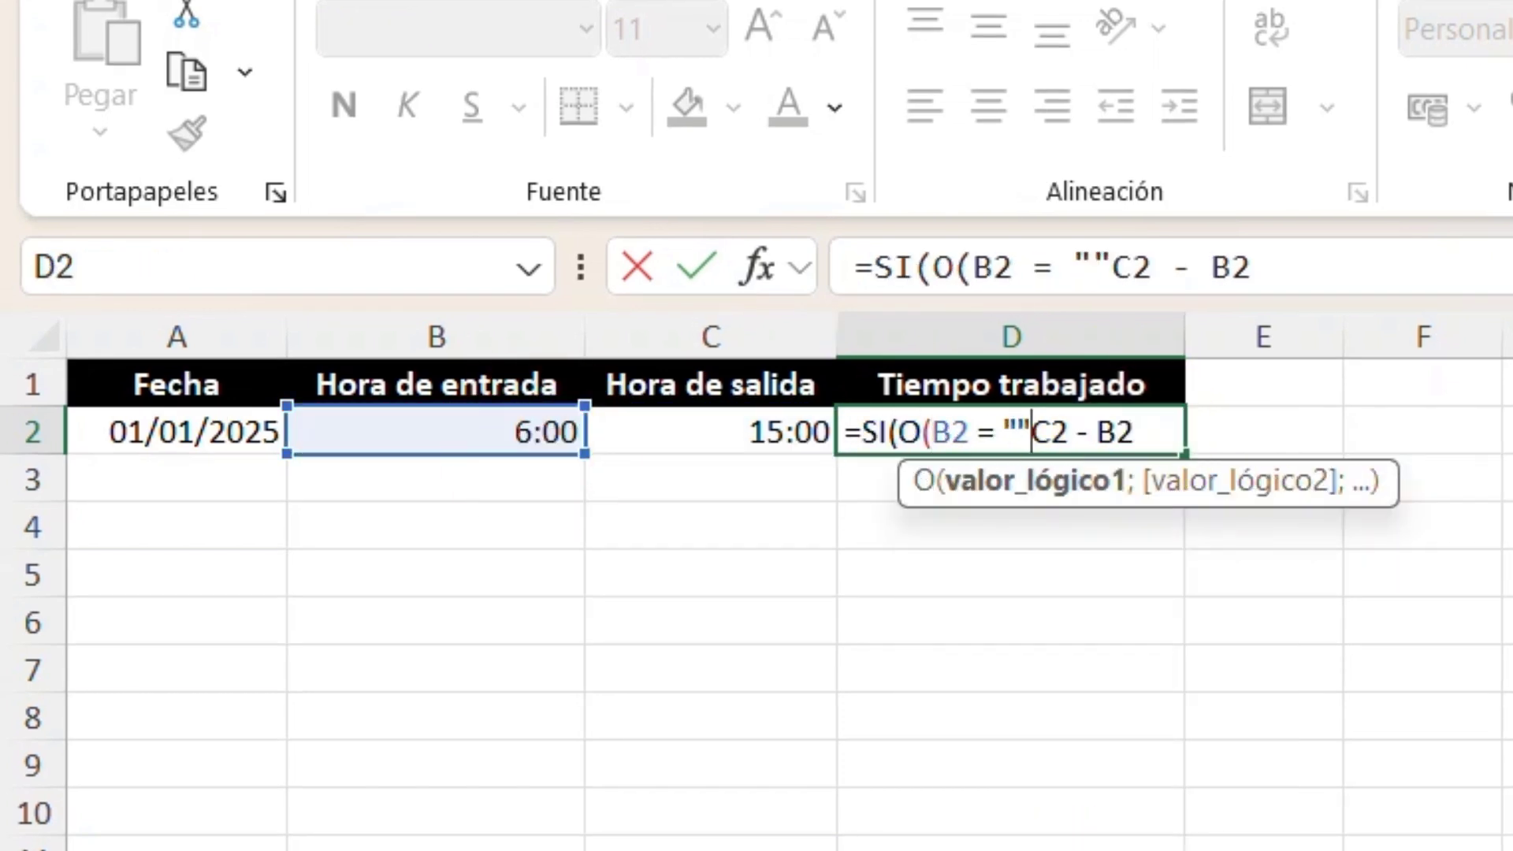
text(;)
click(760, 438)
text(= "")
key(Delete)
key(Delete)
key(Delete)
key(Delete)
key(Delete)
key(Delete)
key(Delete)
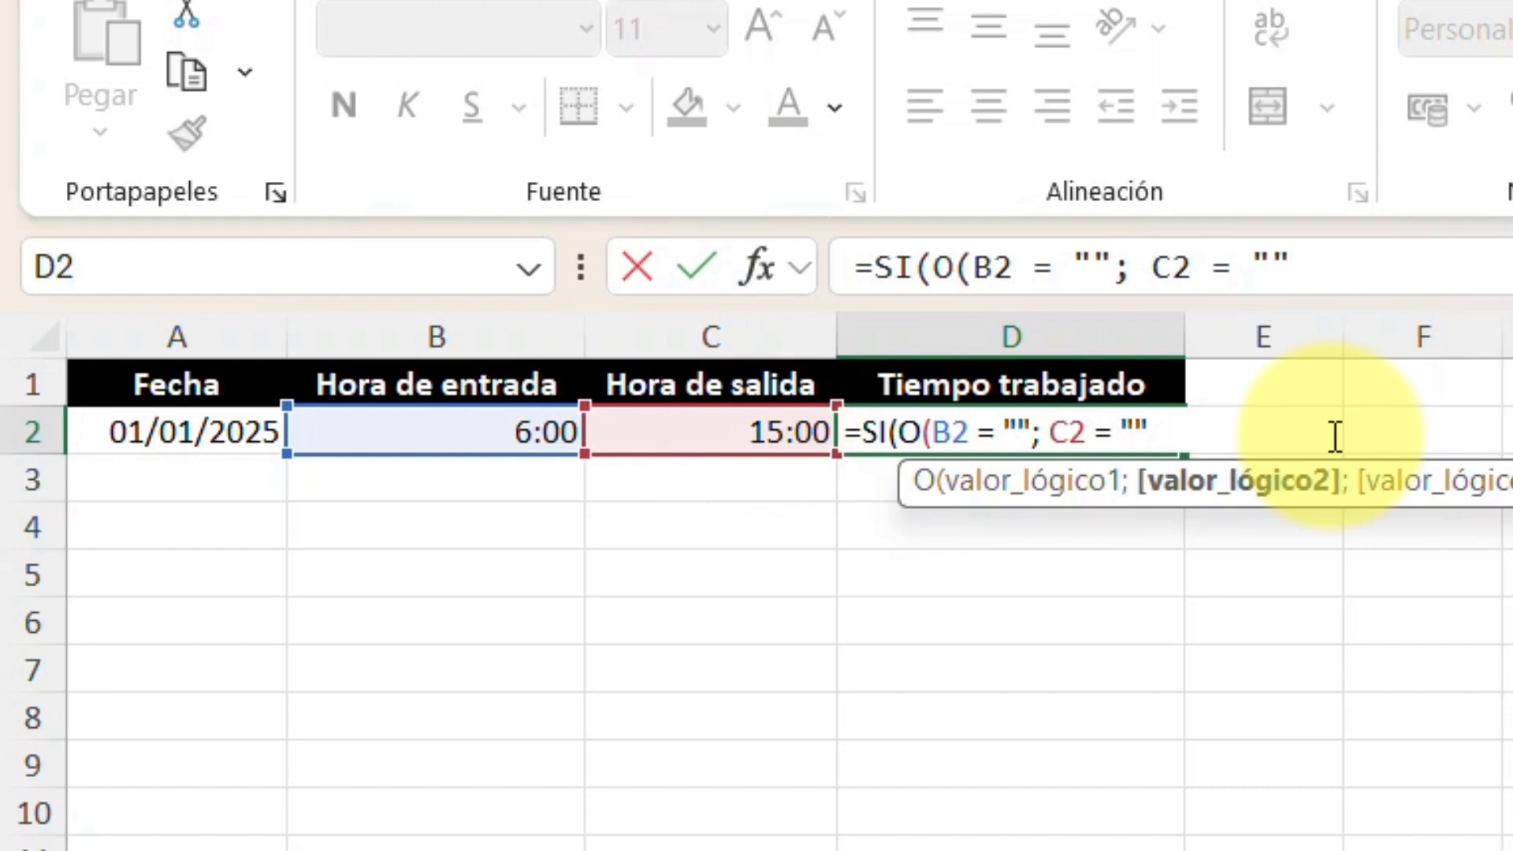
Step: Complete the D2 formula so it returns "" if either time is missing, and C2 - B2 otherwise
text(); "";)
click(811, 433)
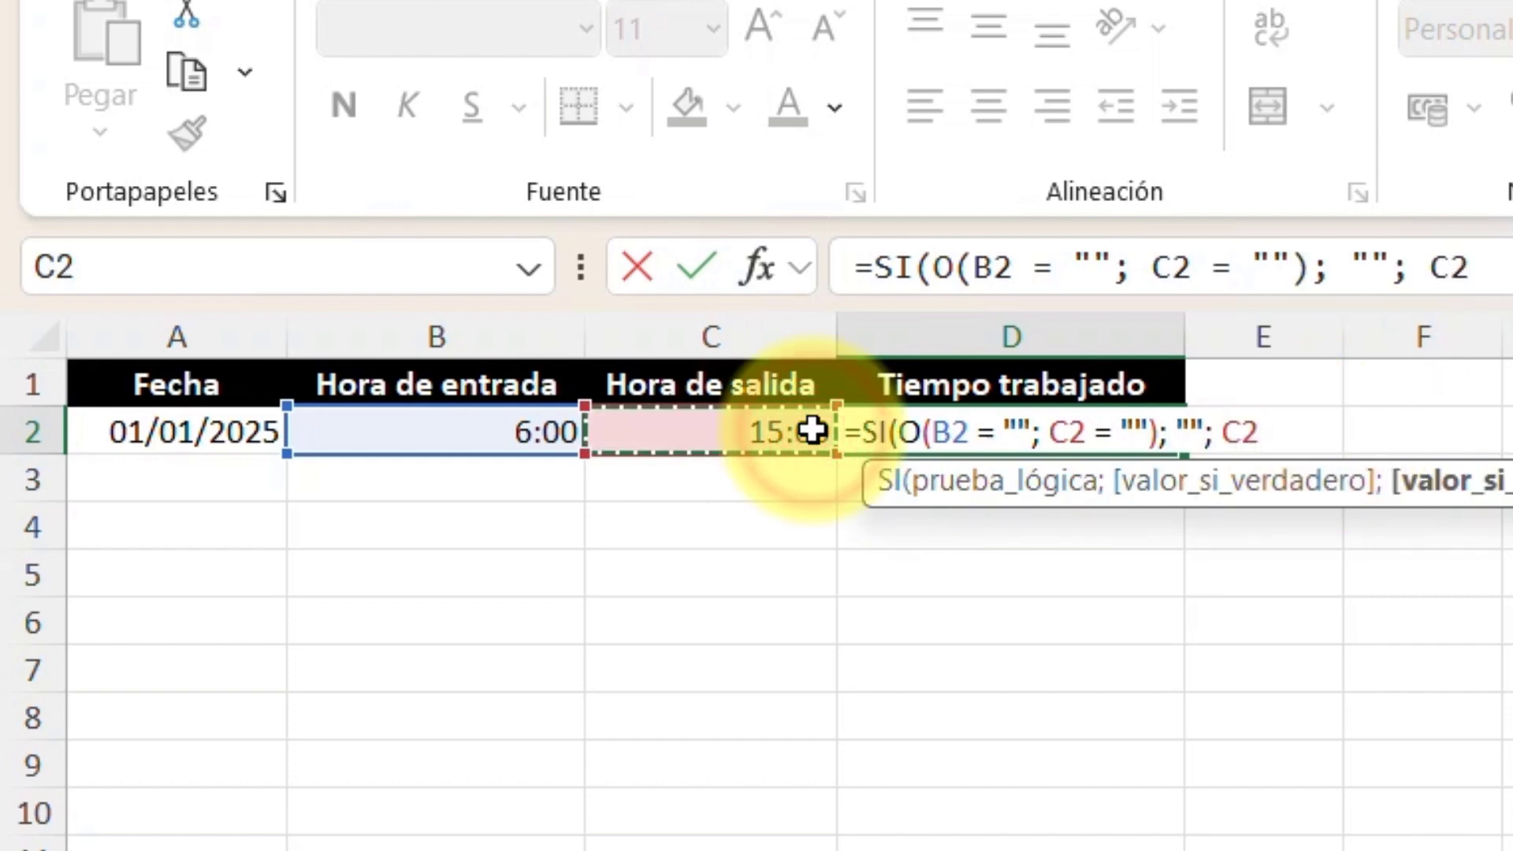
text(-)
click(481, 436)
text())
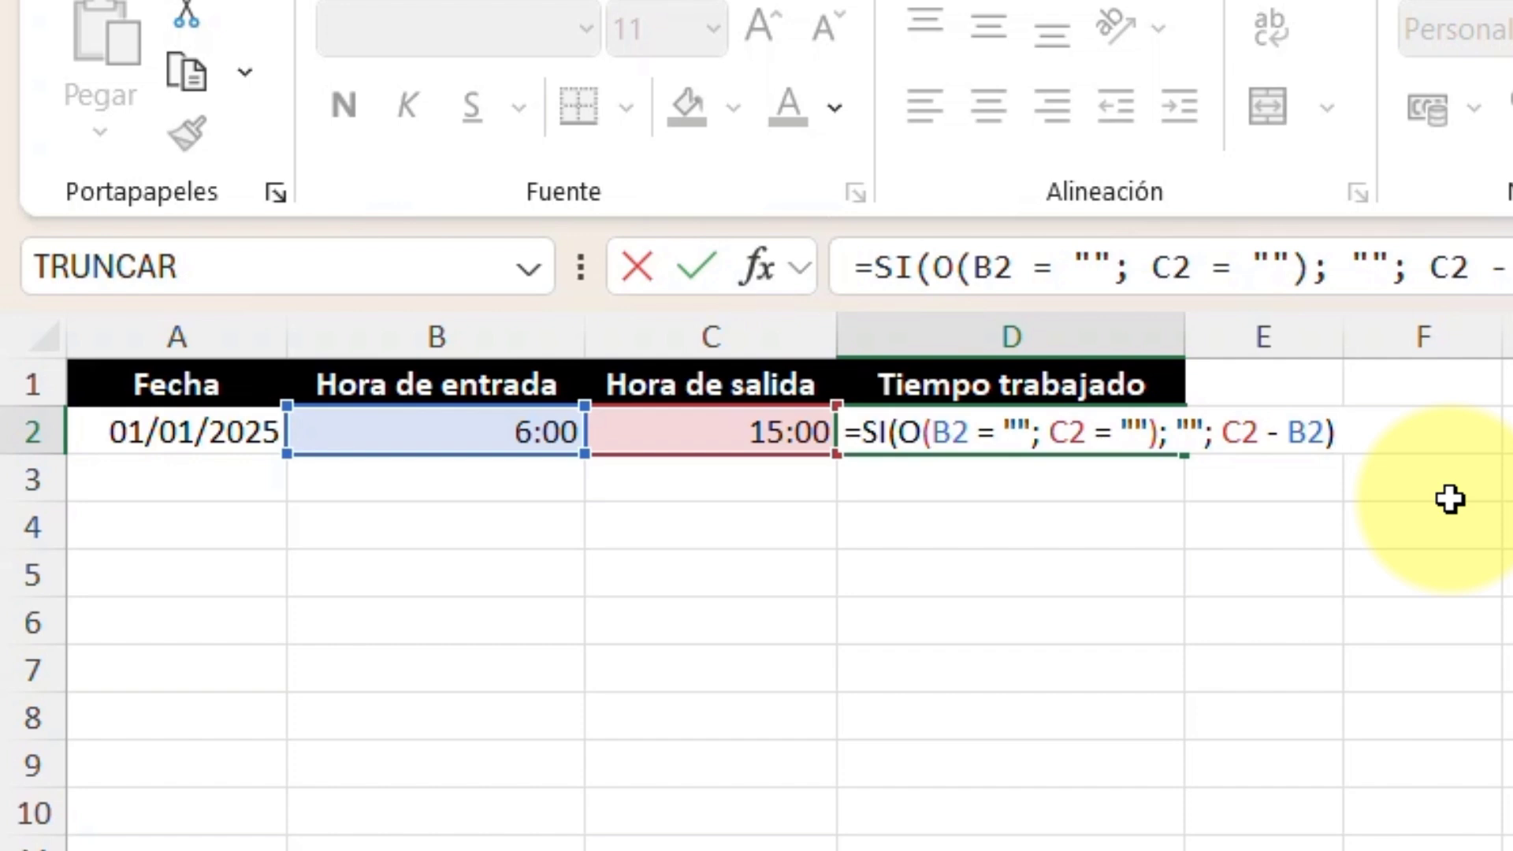
key(Return)
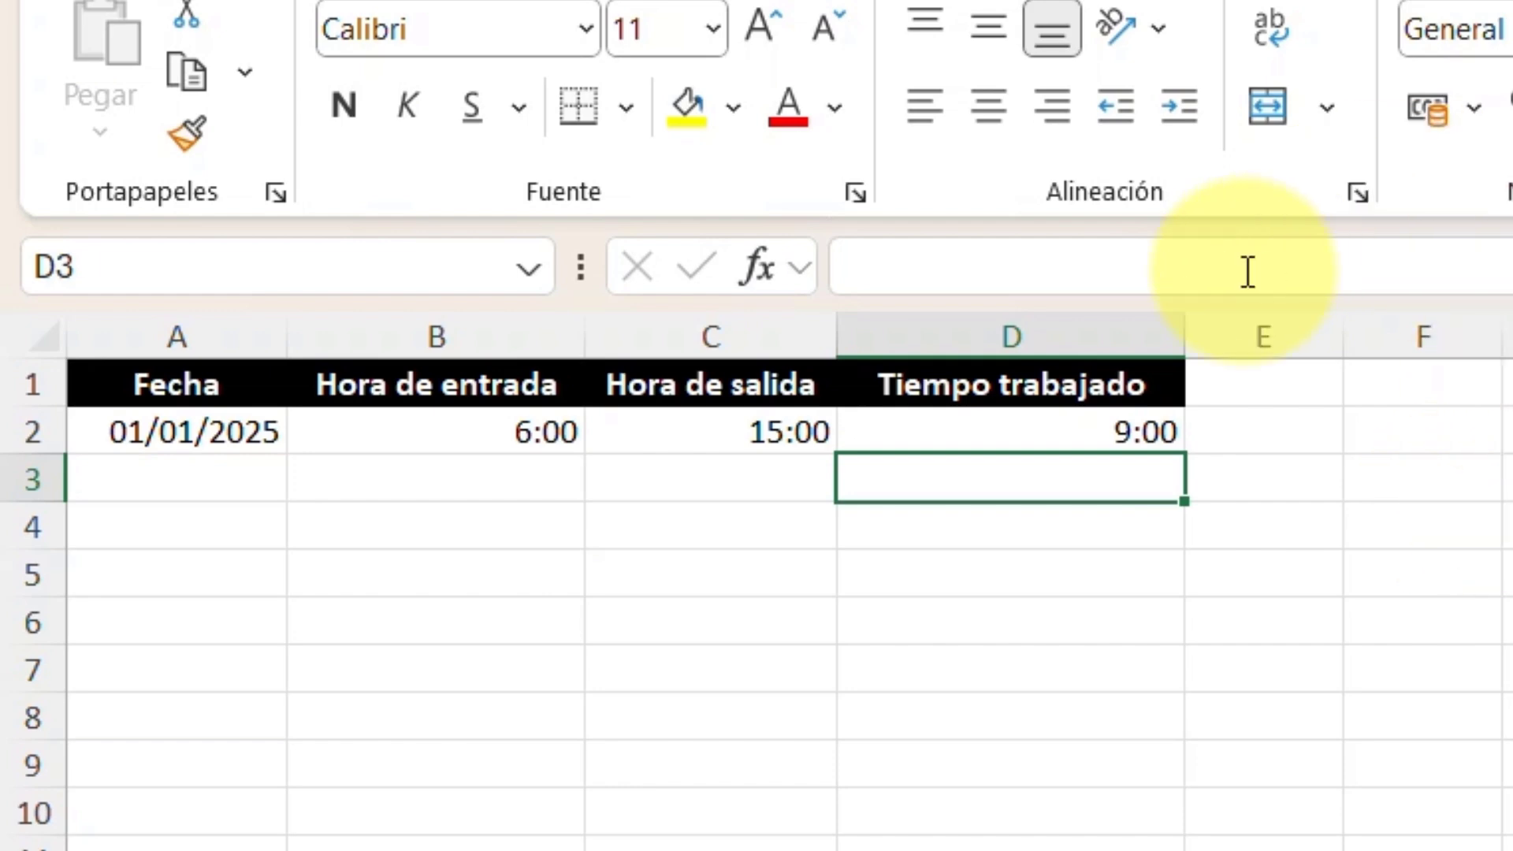
Step: Test the blank-cell handling in D2 by clearing the entry time in B2 and the exit time in C2
click(792, 438)
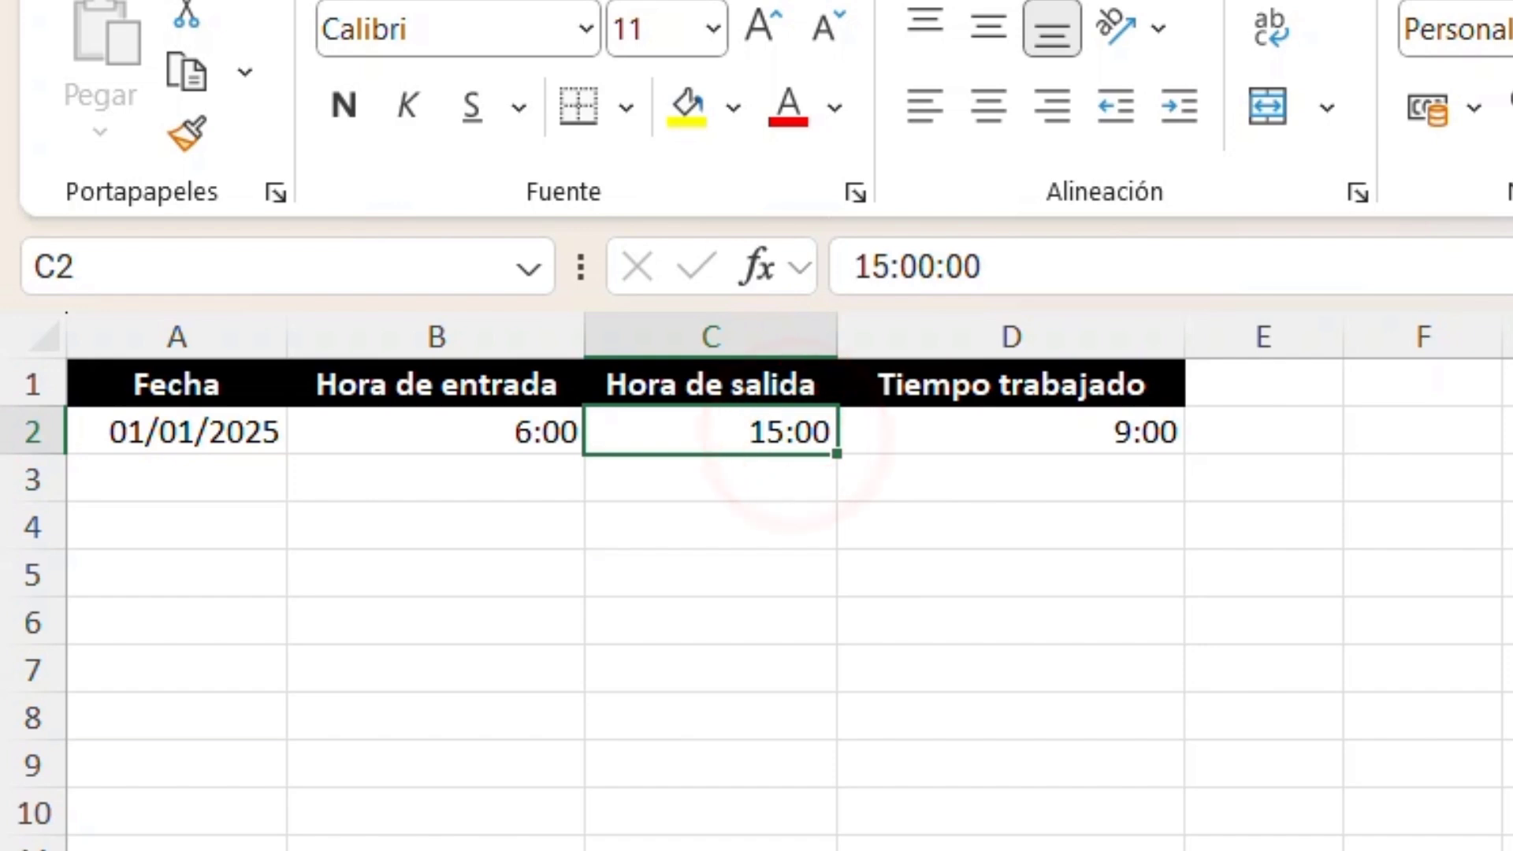
key(Delete)
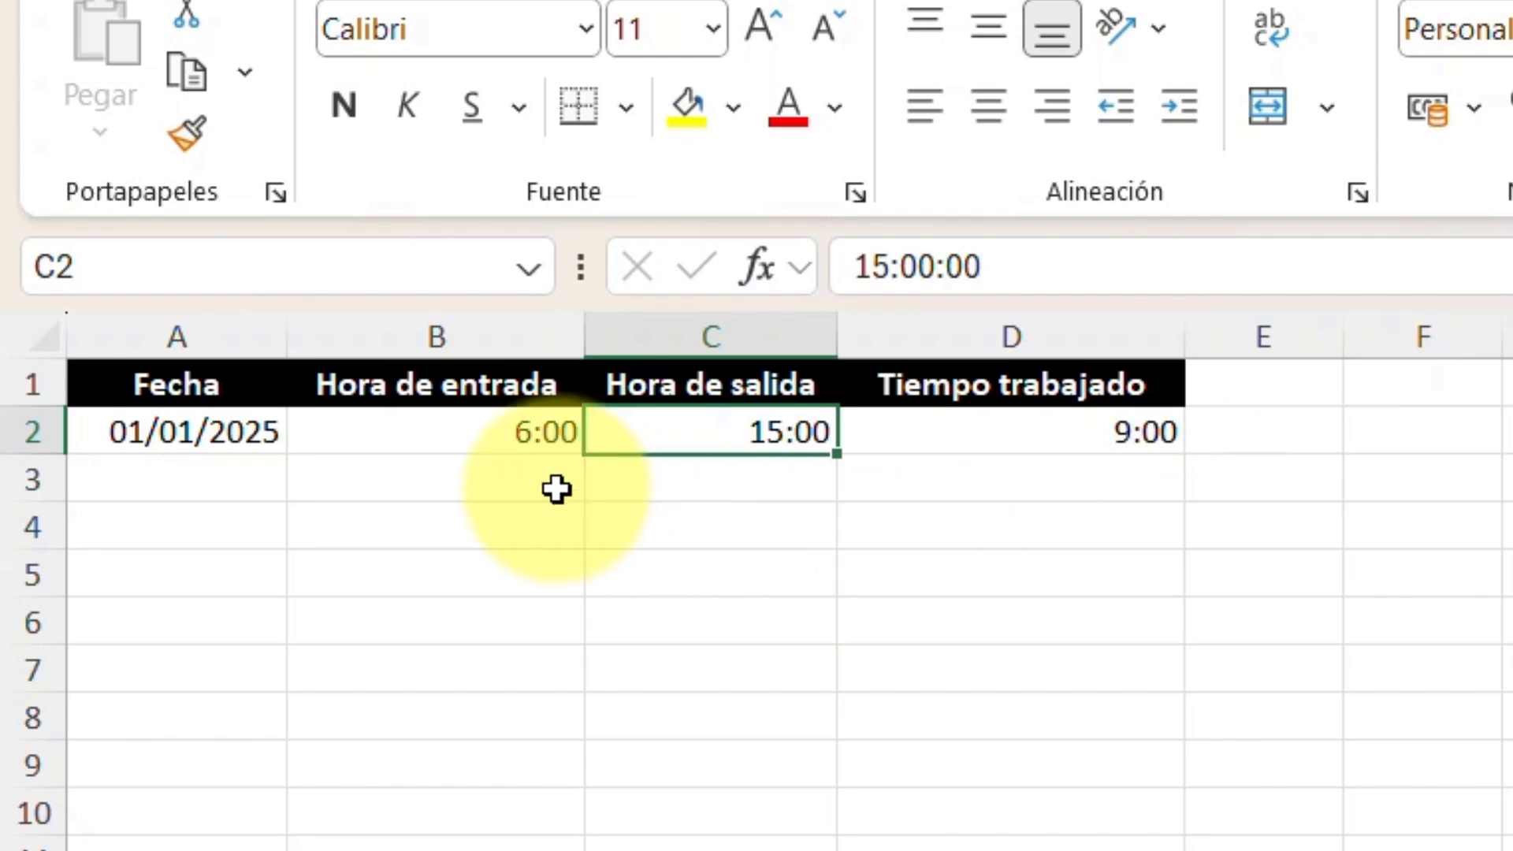
click(524, 428)
key(Delete)
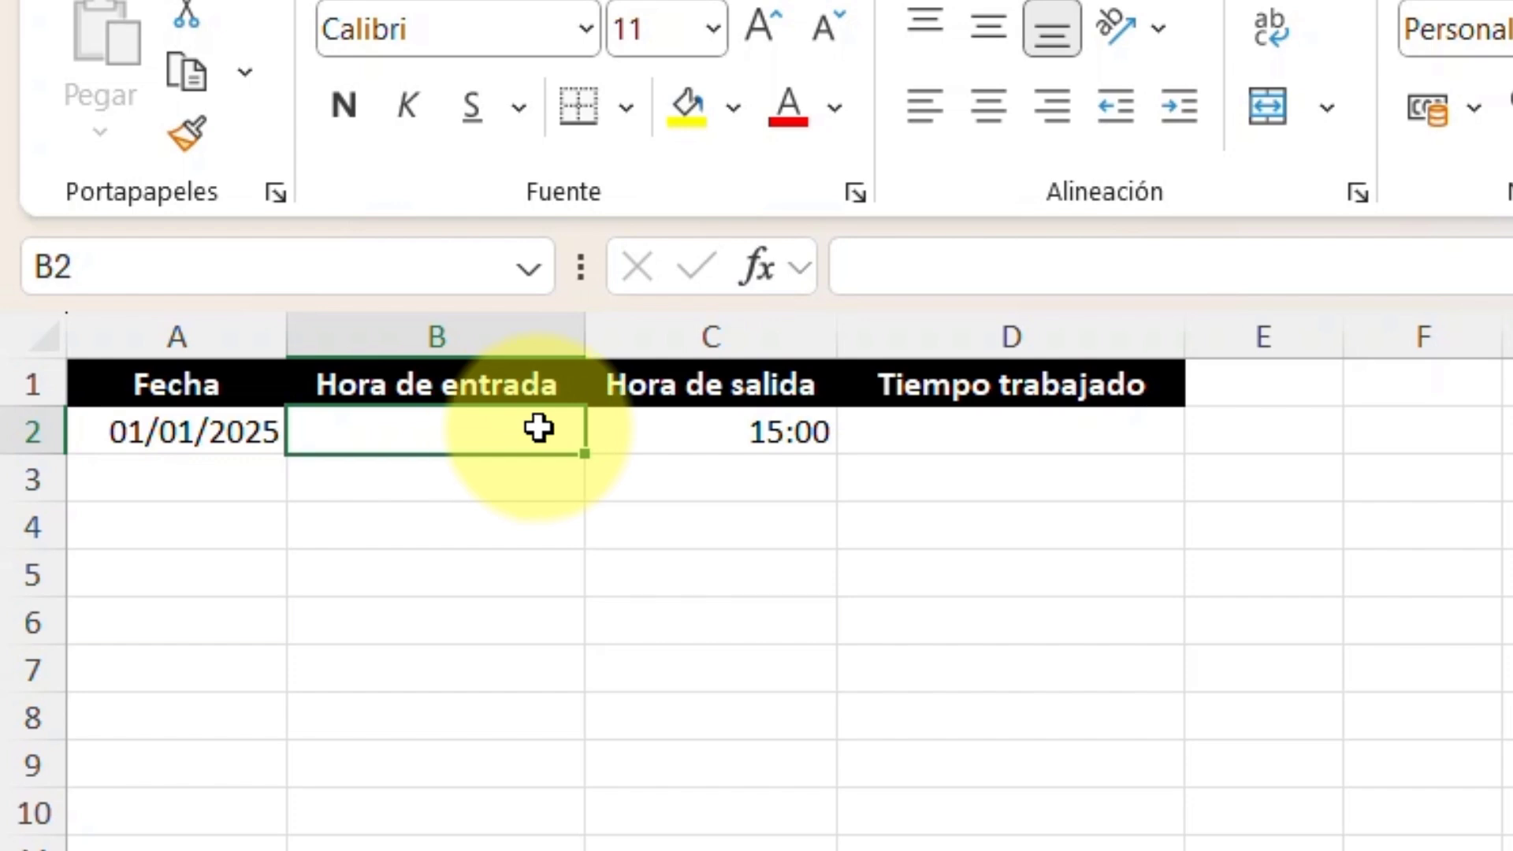
click(688, 446)
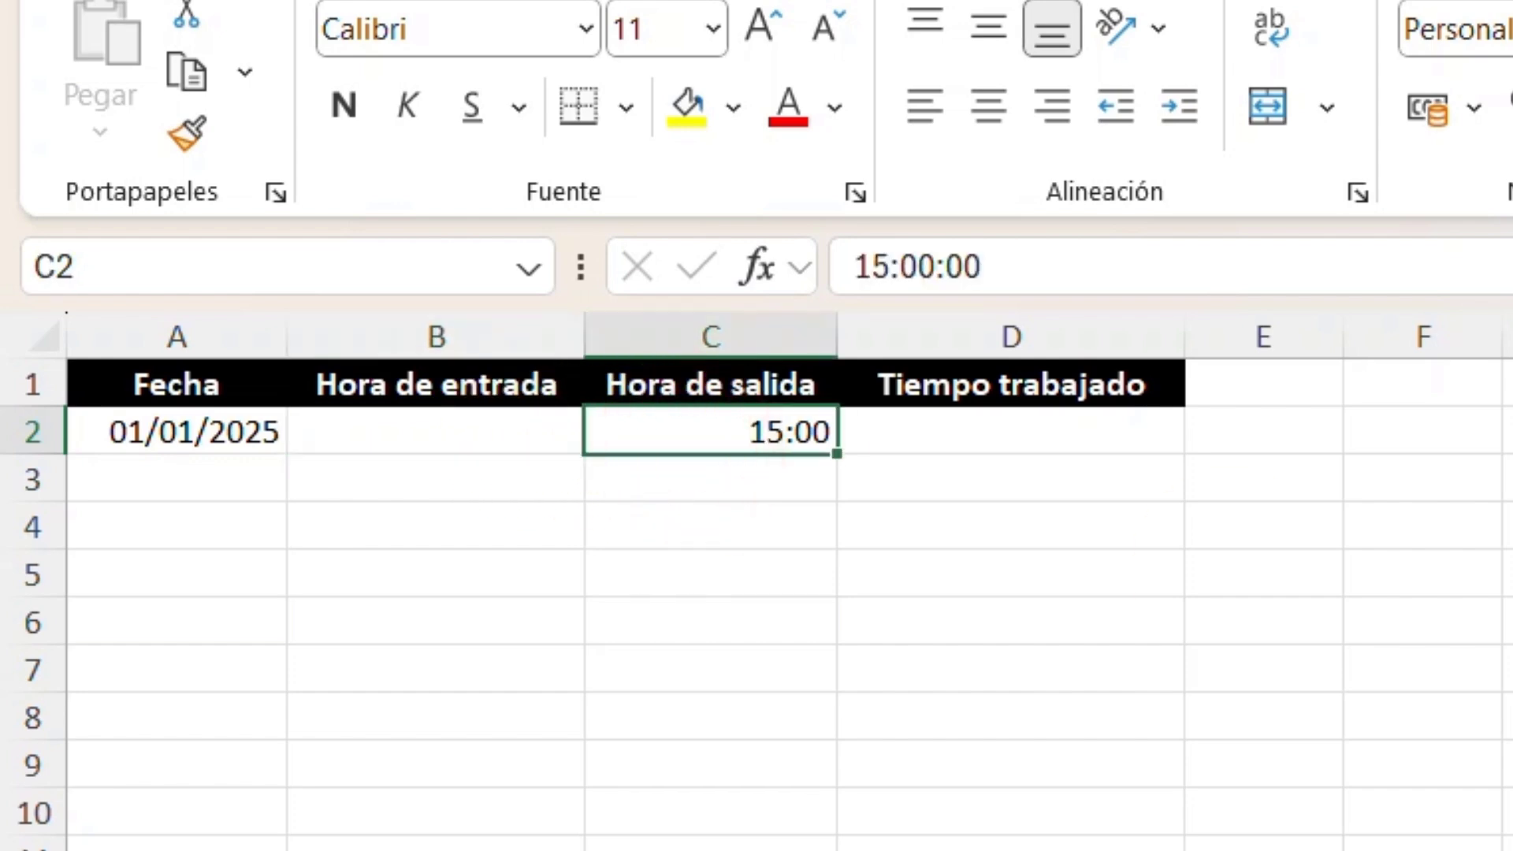
key(Delete)
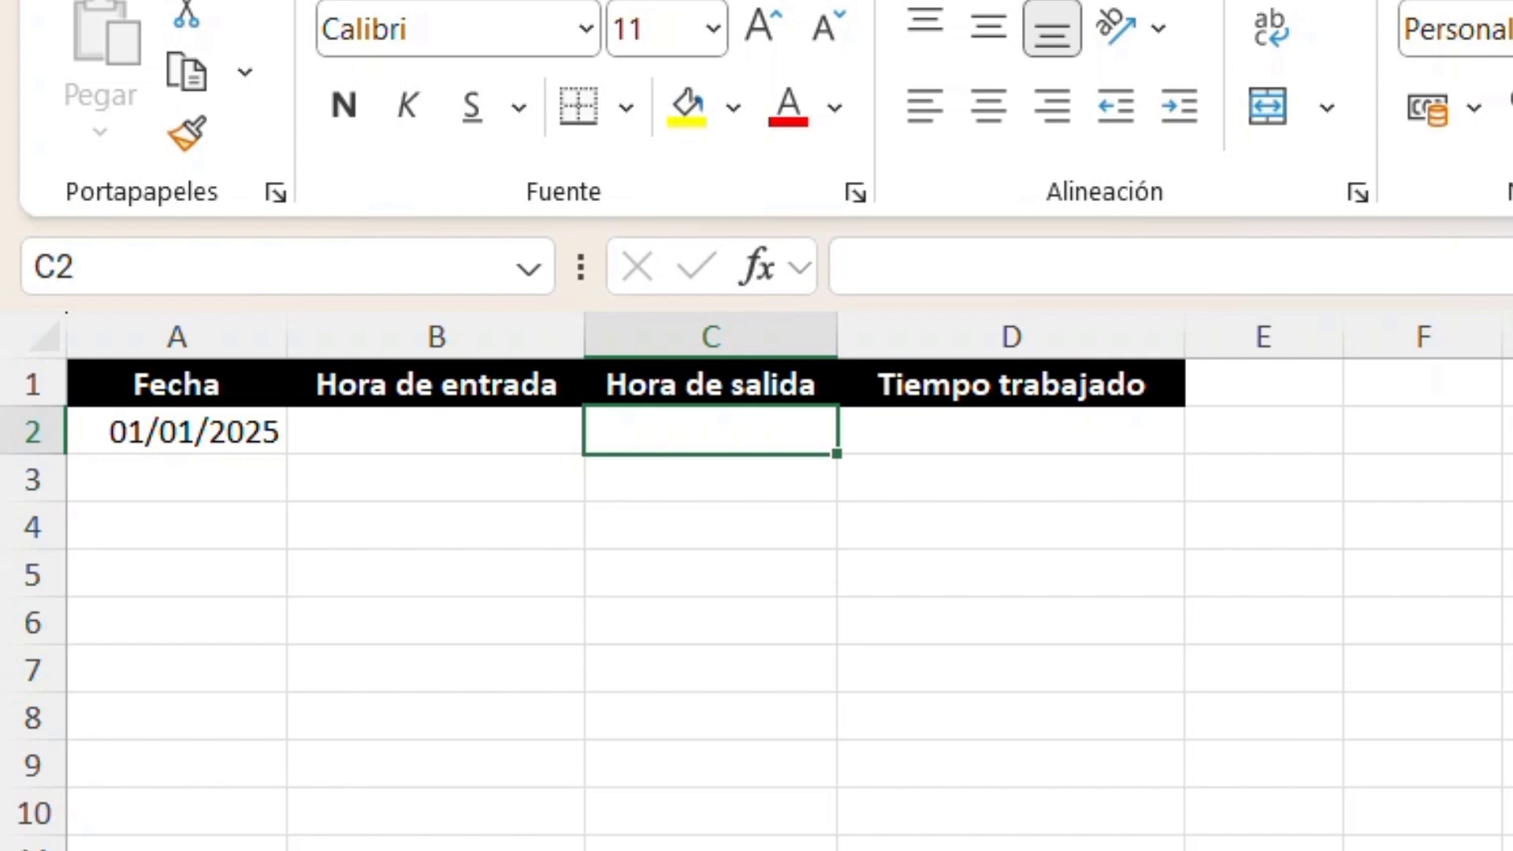
Step: Enter a night shift in row 2, with 22:00 as entry time and 06:00 as exit time
click(543, 429)
text(22)
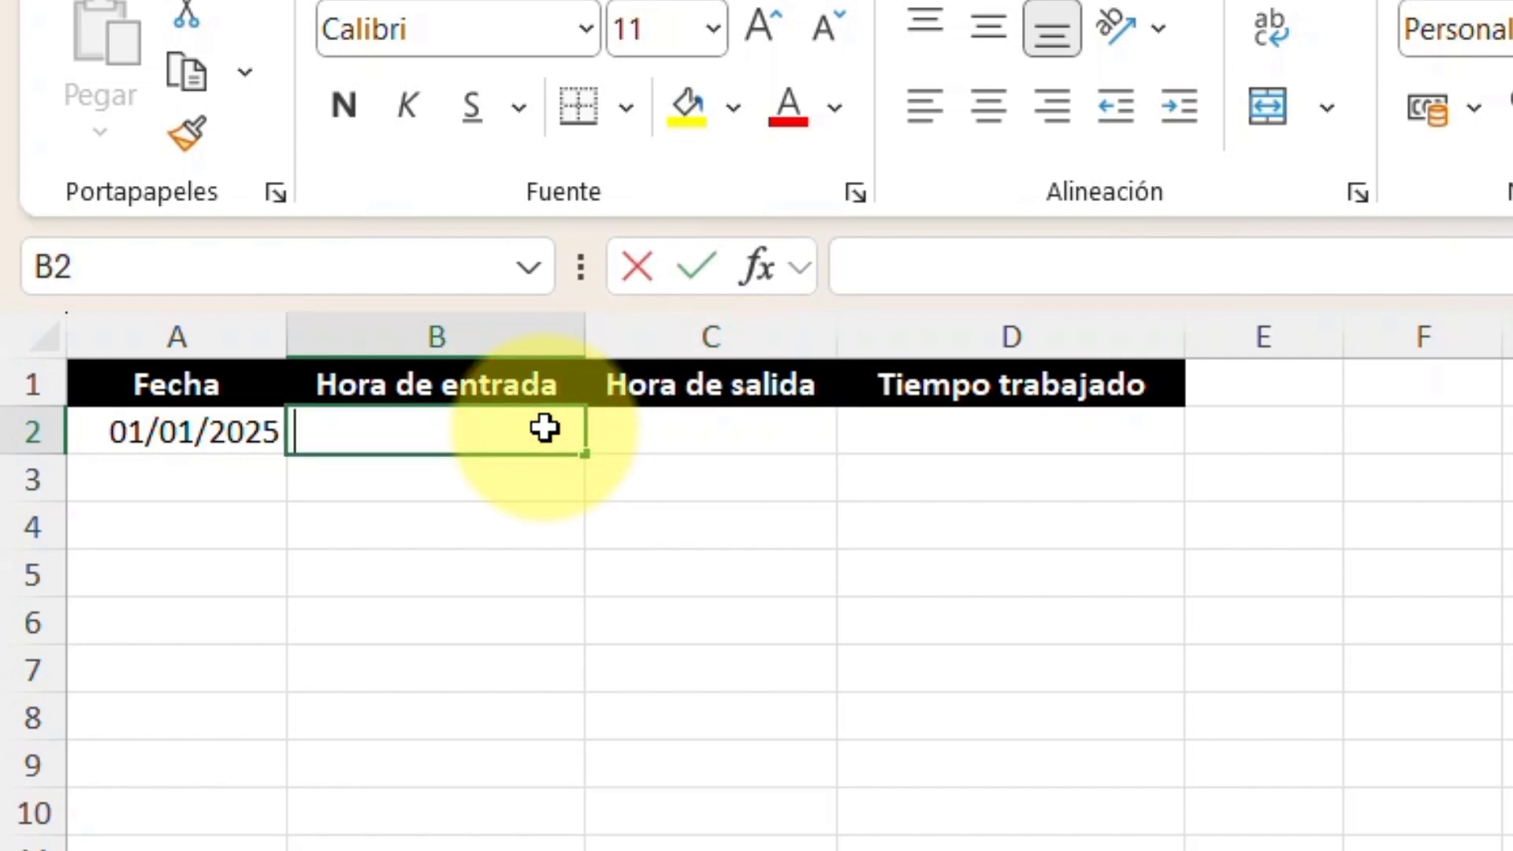
text(:00)
key(Tab)
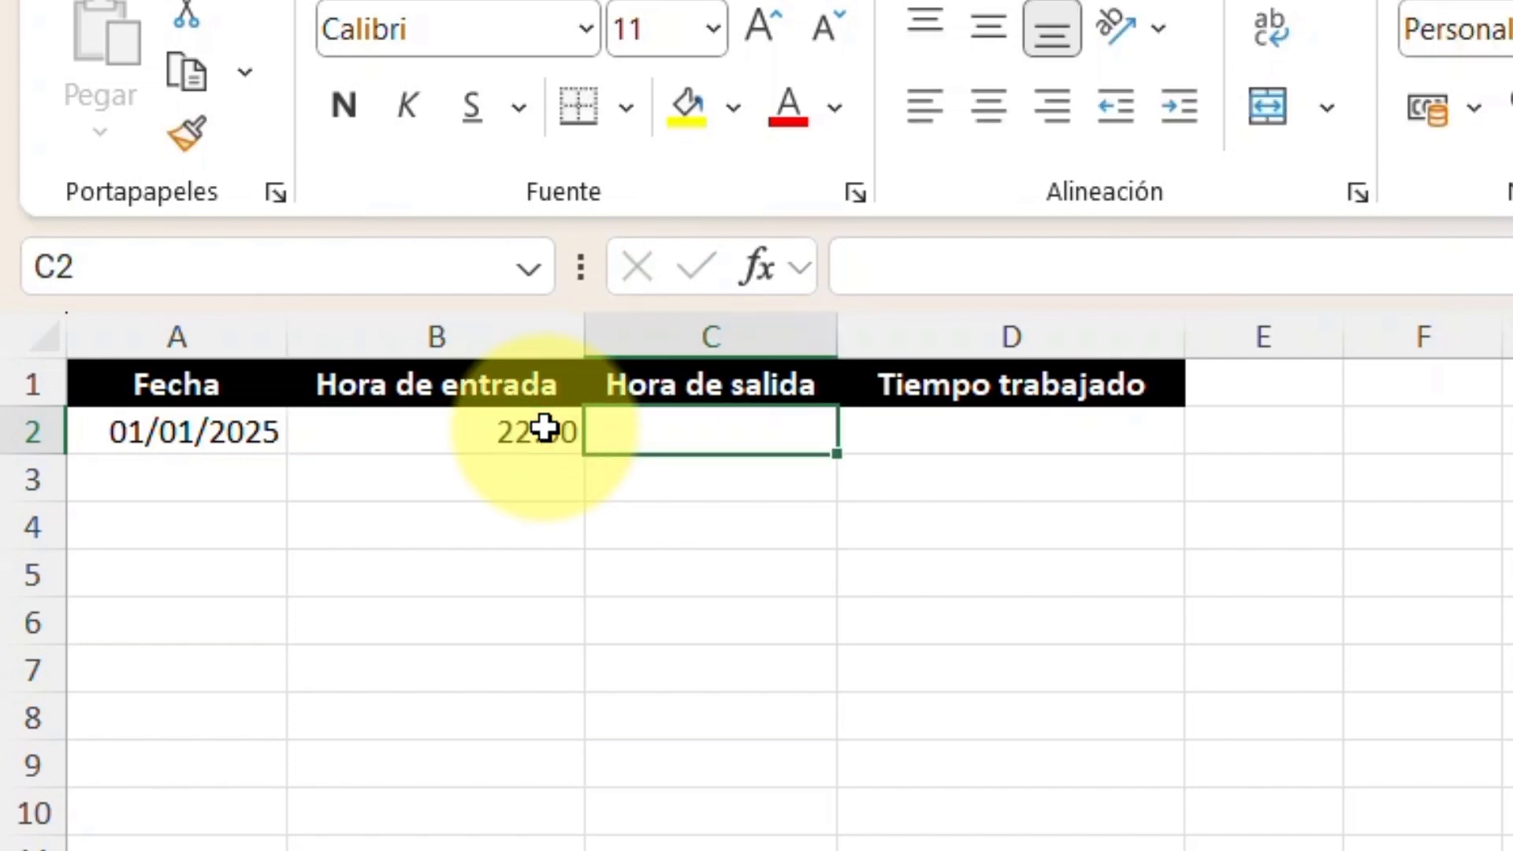
text(06:)
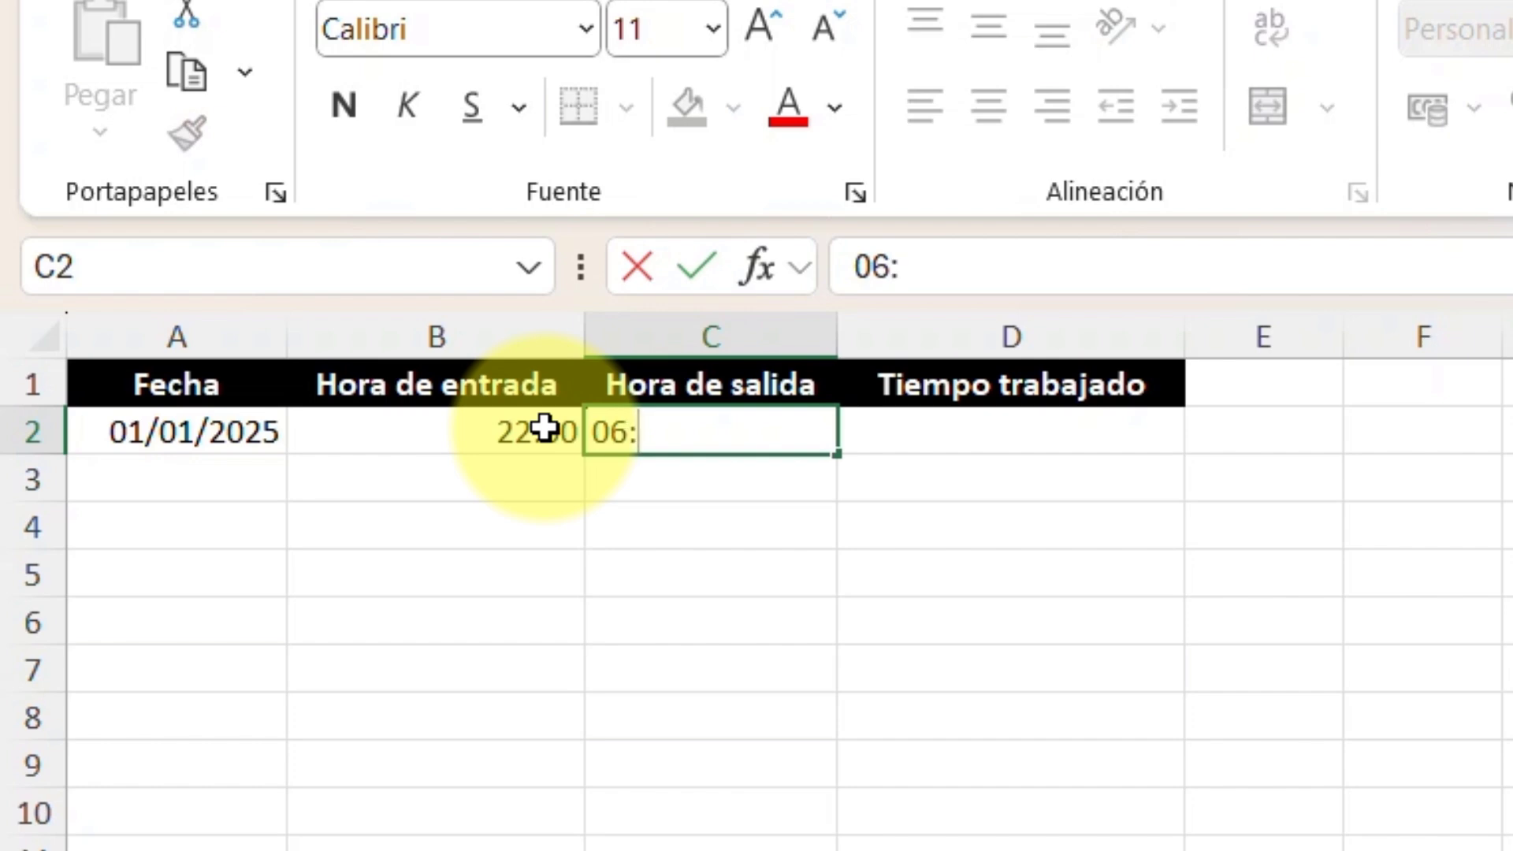
text(00)
key(Return)
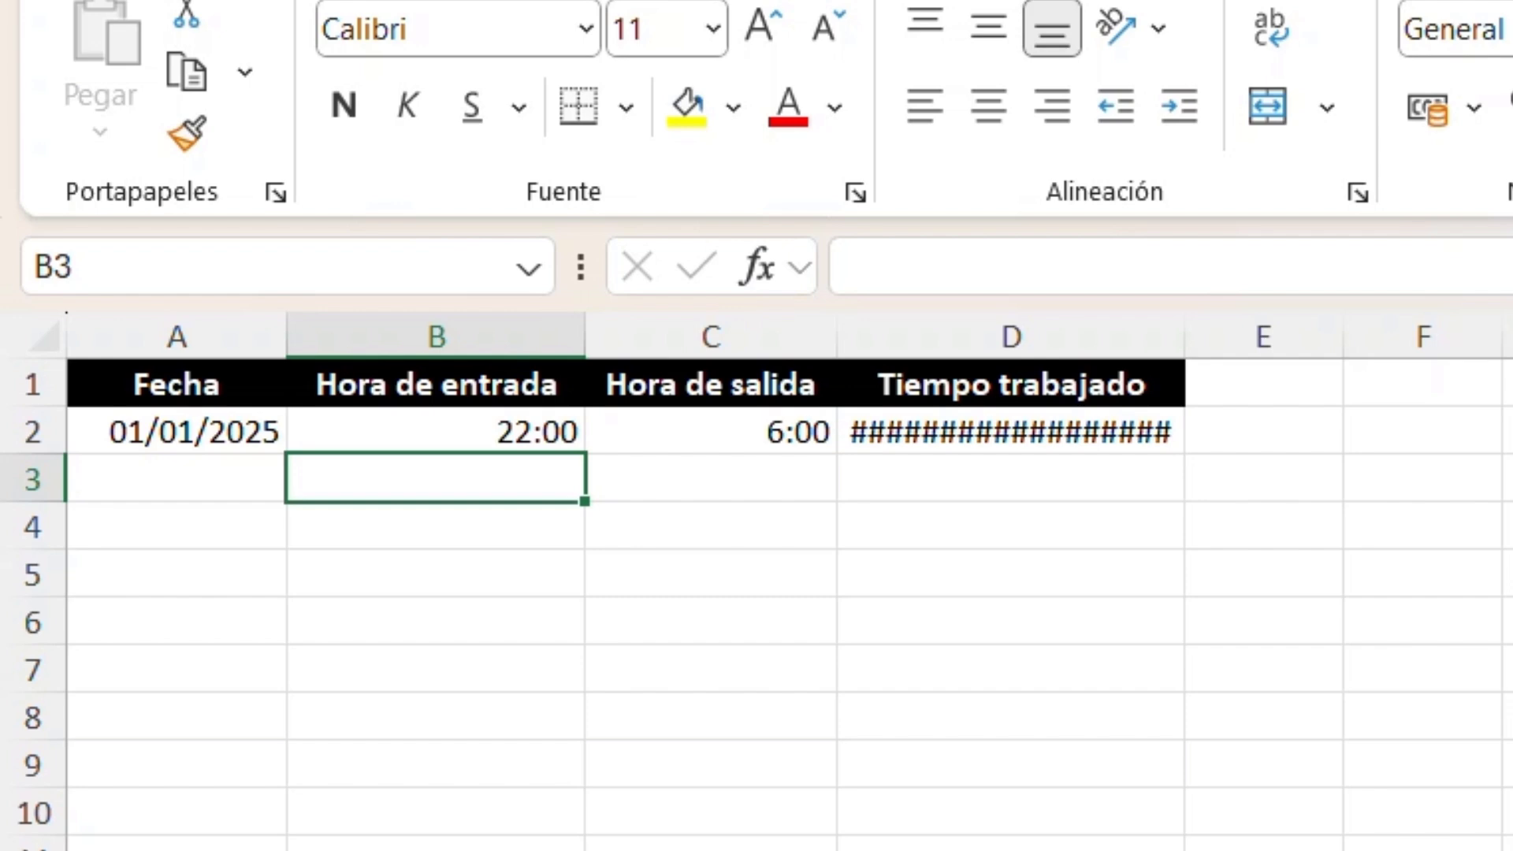
Step: Nest a second SI before the subtraction in the D2 formula, with C2 > B2 as its logical test
click(977, 429)
double_click(1088, 437)
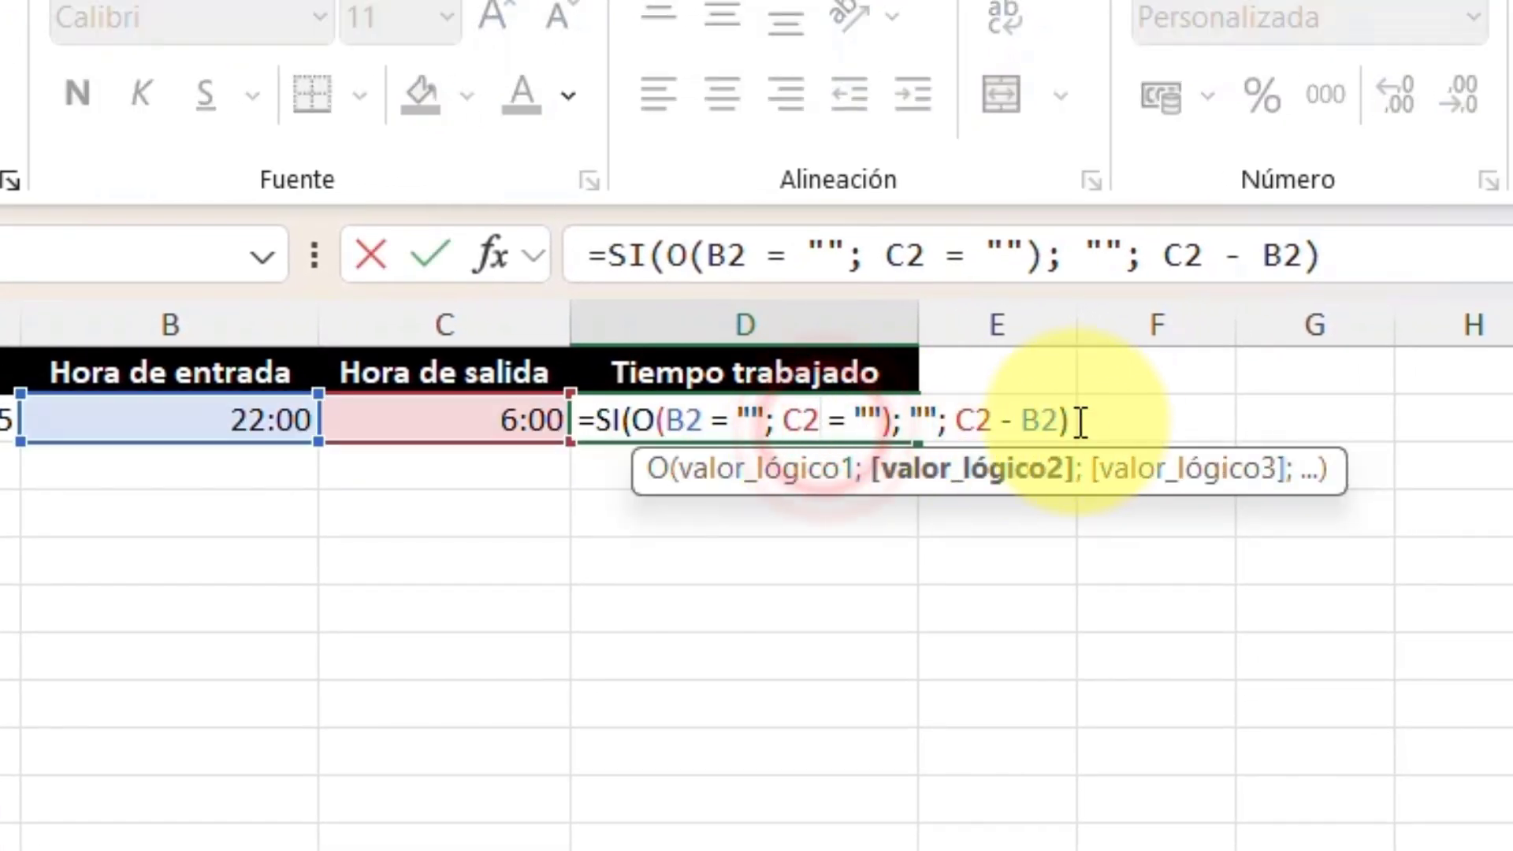
click(1166, 254)
text(SI()
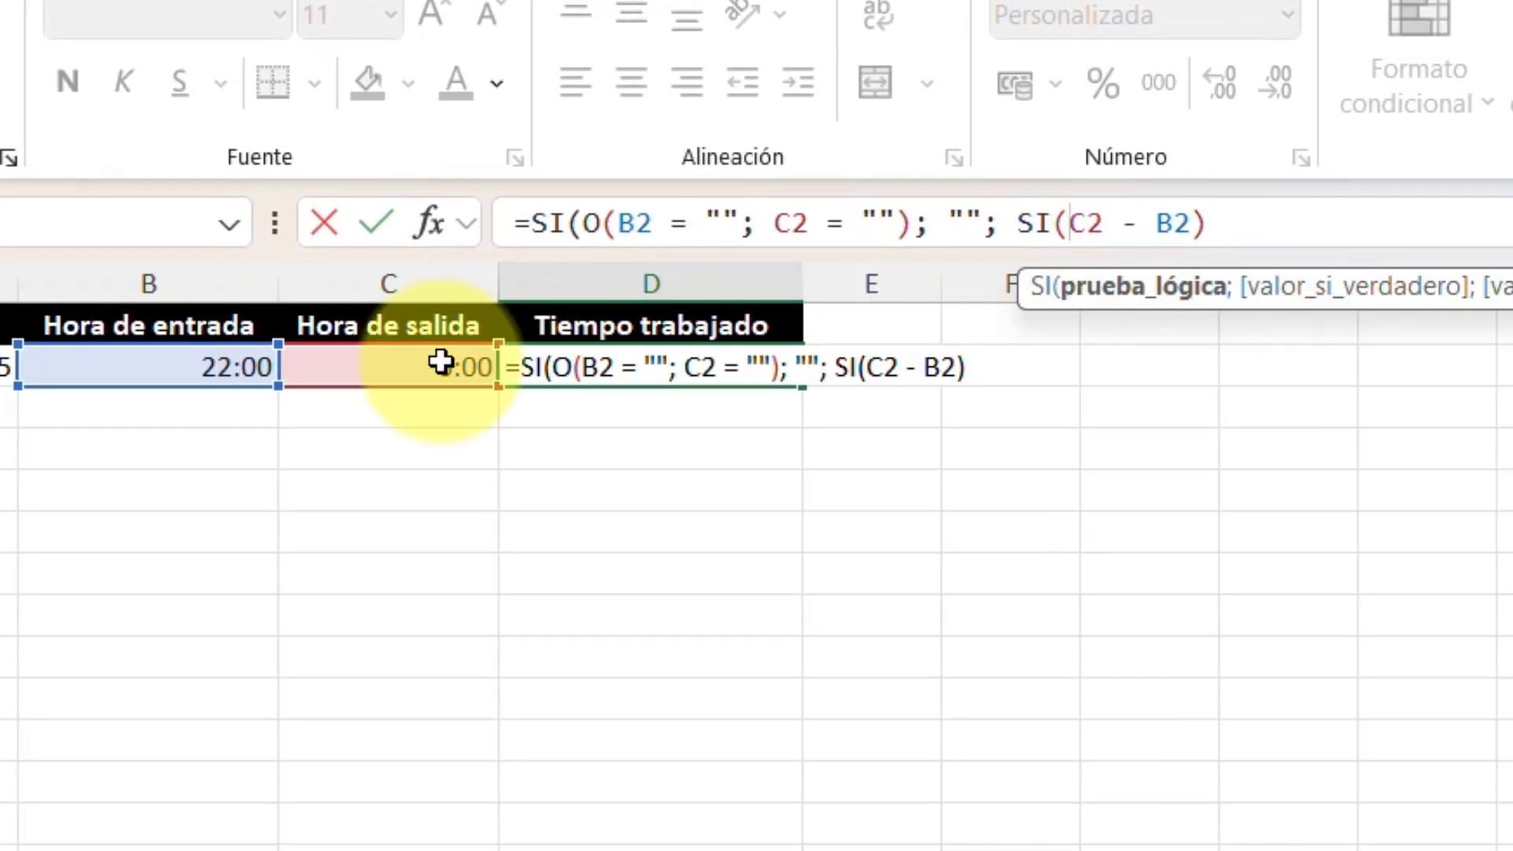
click(502, 416)
text(>)
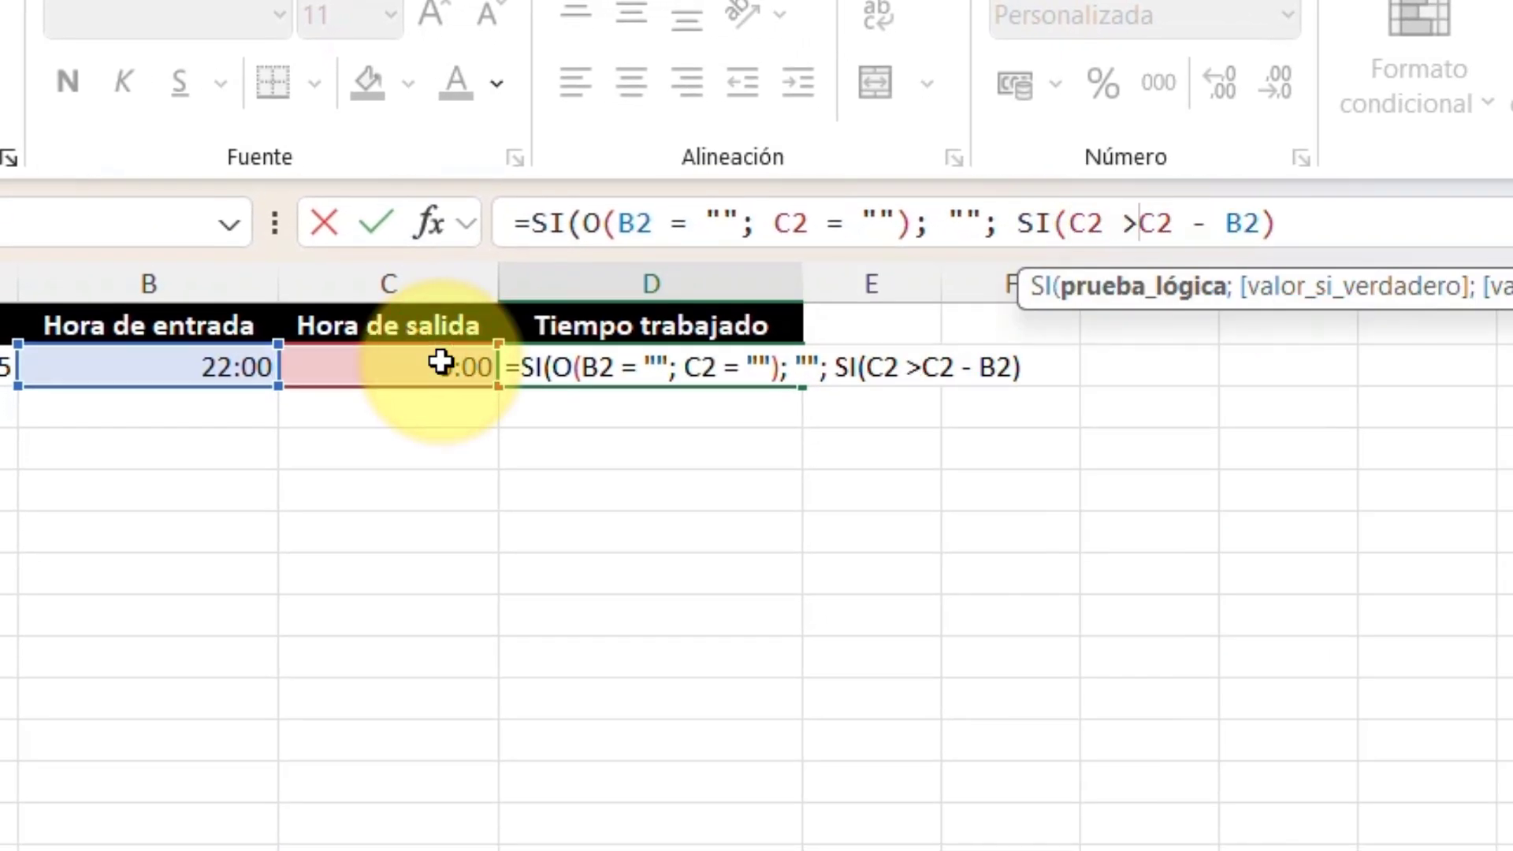
click(166, 369)
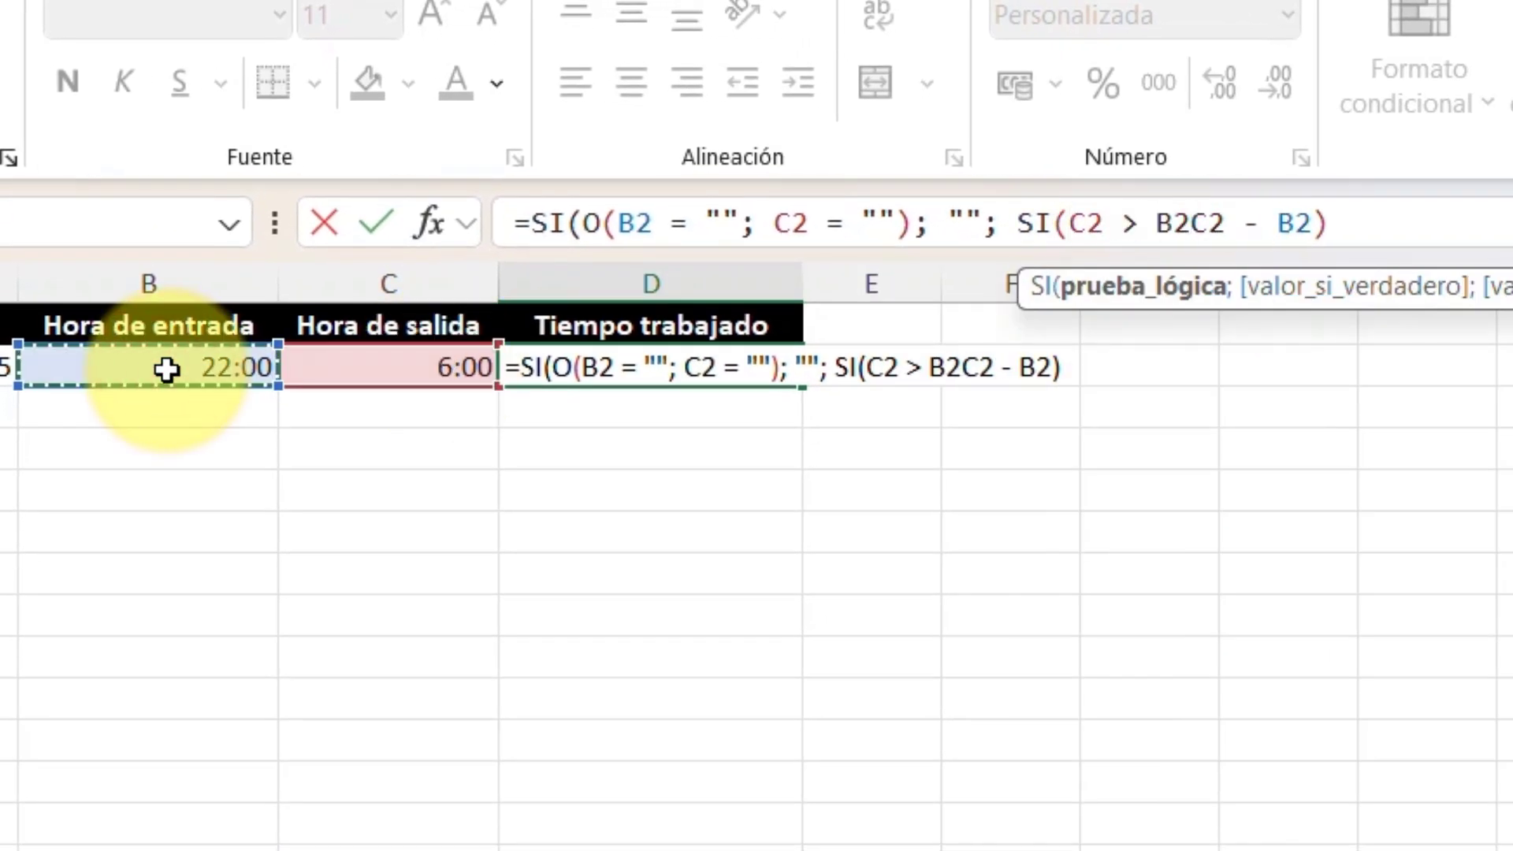
text(;)
Step: Complete the nested SI in D2 with C2 + 1 - B2 as its false value, and enter the formula
click(1334, 216)
text(;)
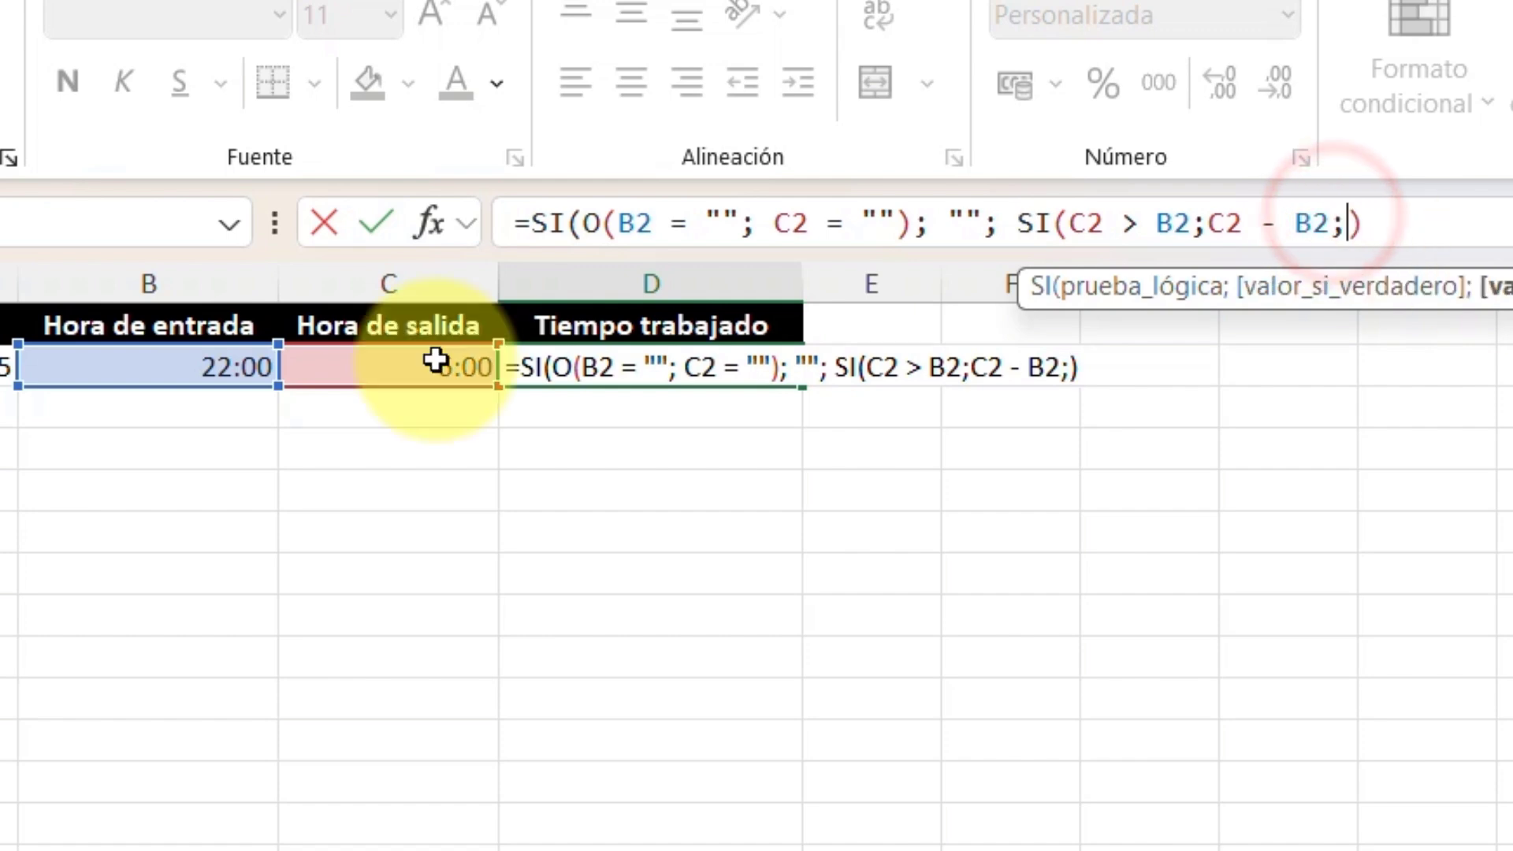
click(433, 358)
text(+ 1)
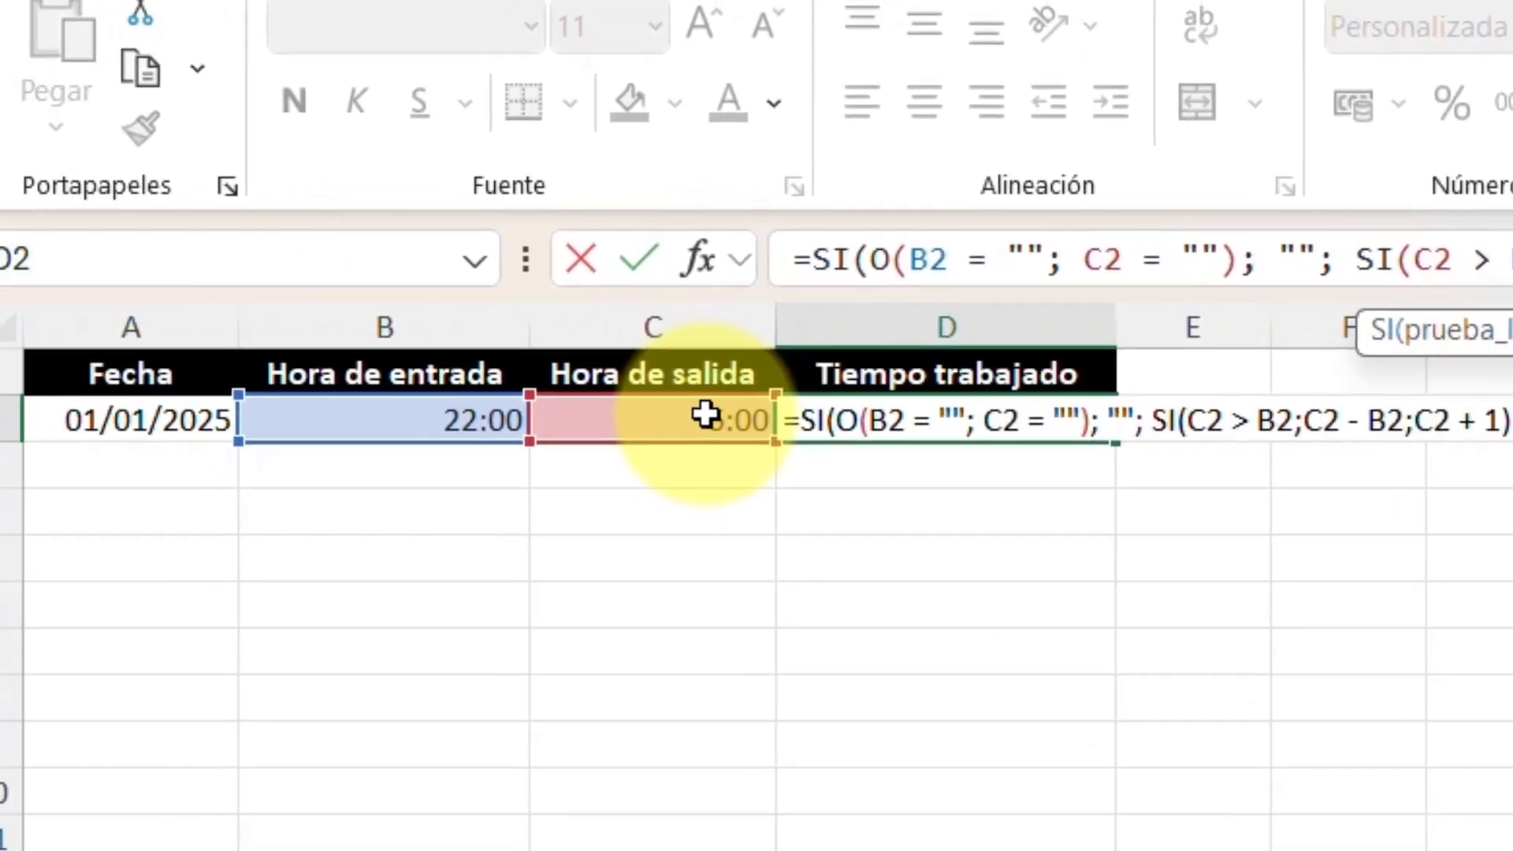
click(354, 433)
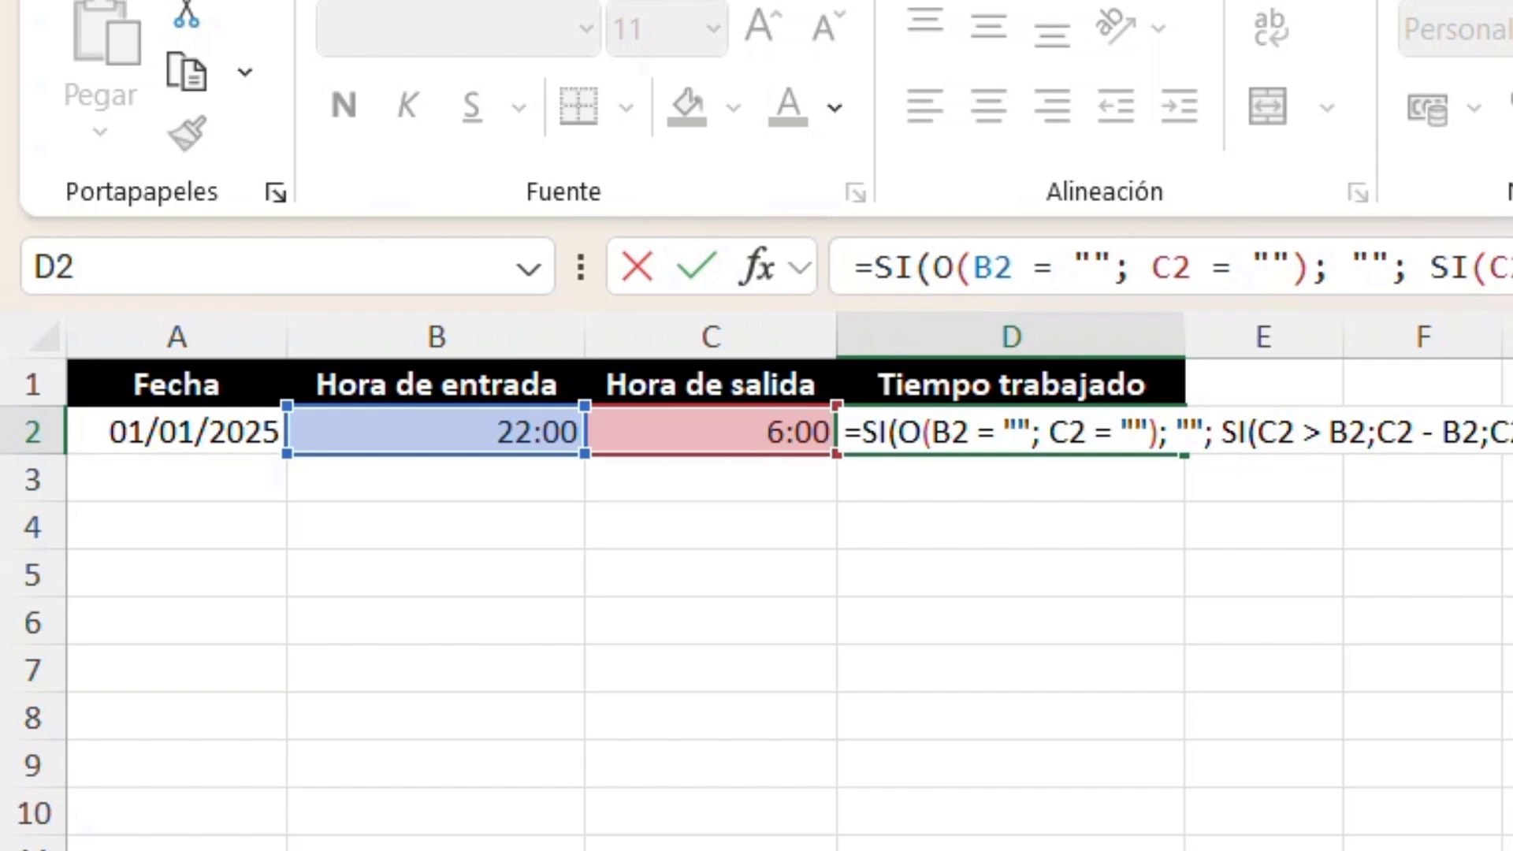
key(Return)
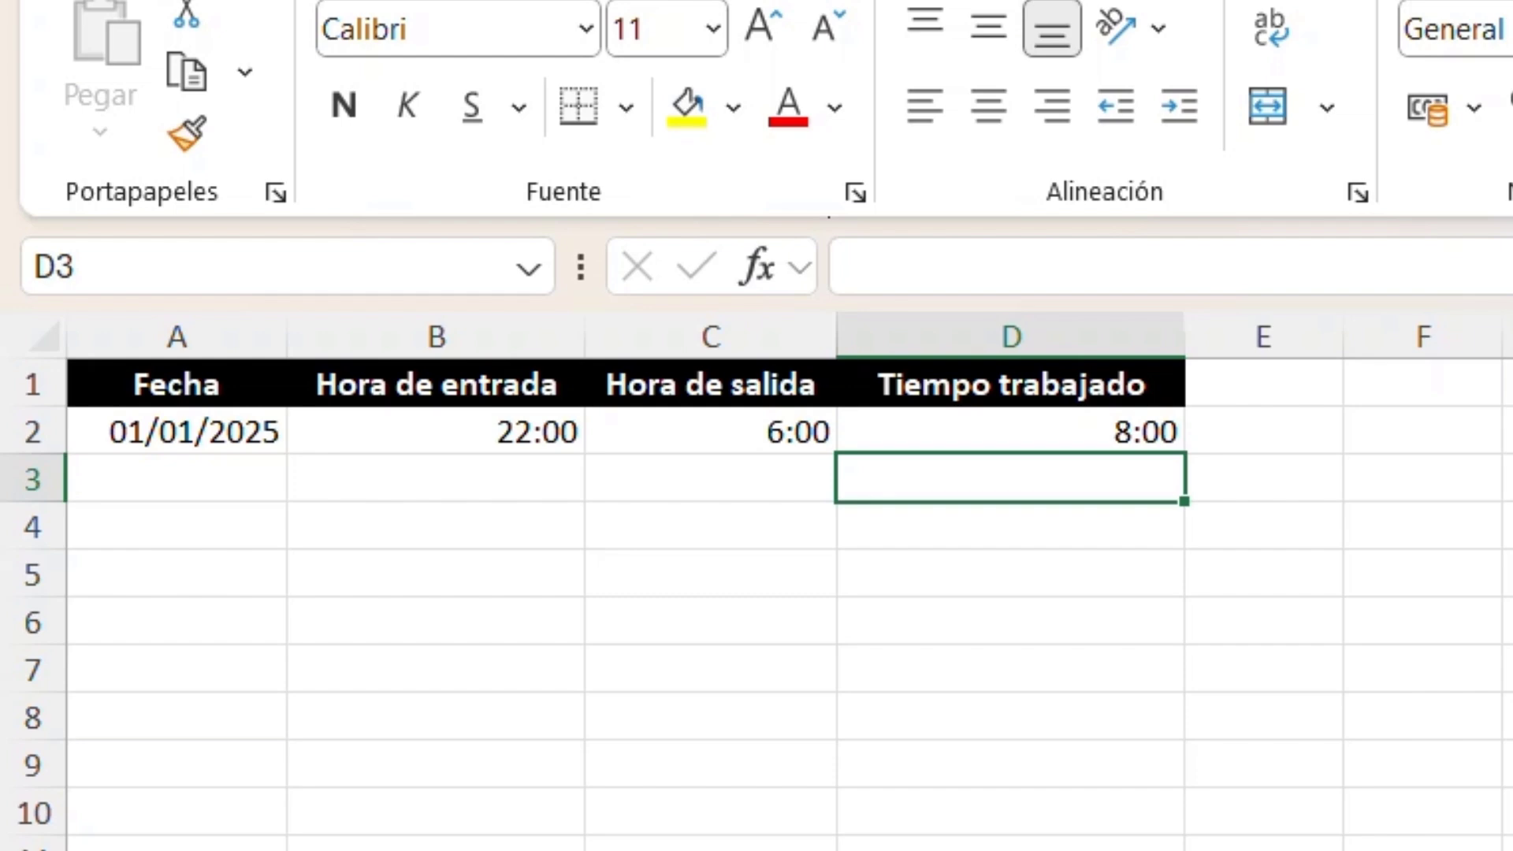
Step: Enter a day shift in row 2, with 06:00 as entry time and 14:00 as exit time
click(518, 430)
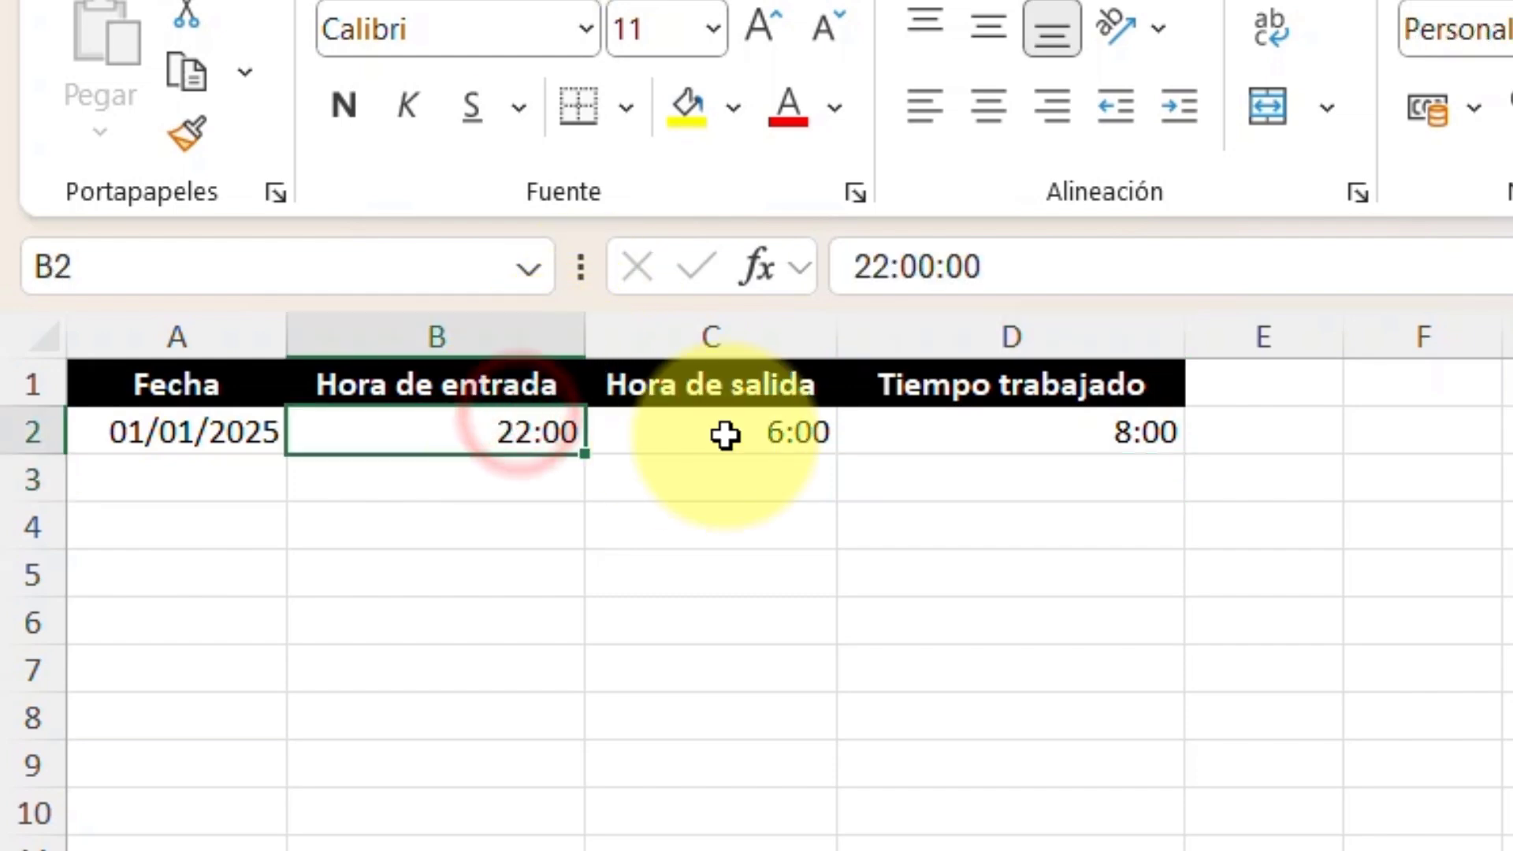
text(06:)
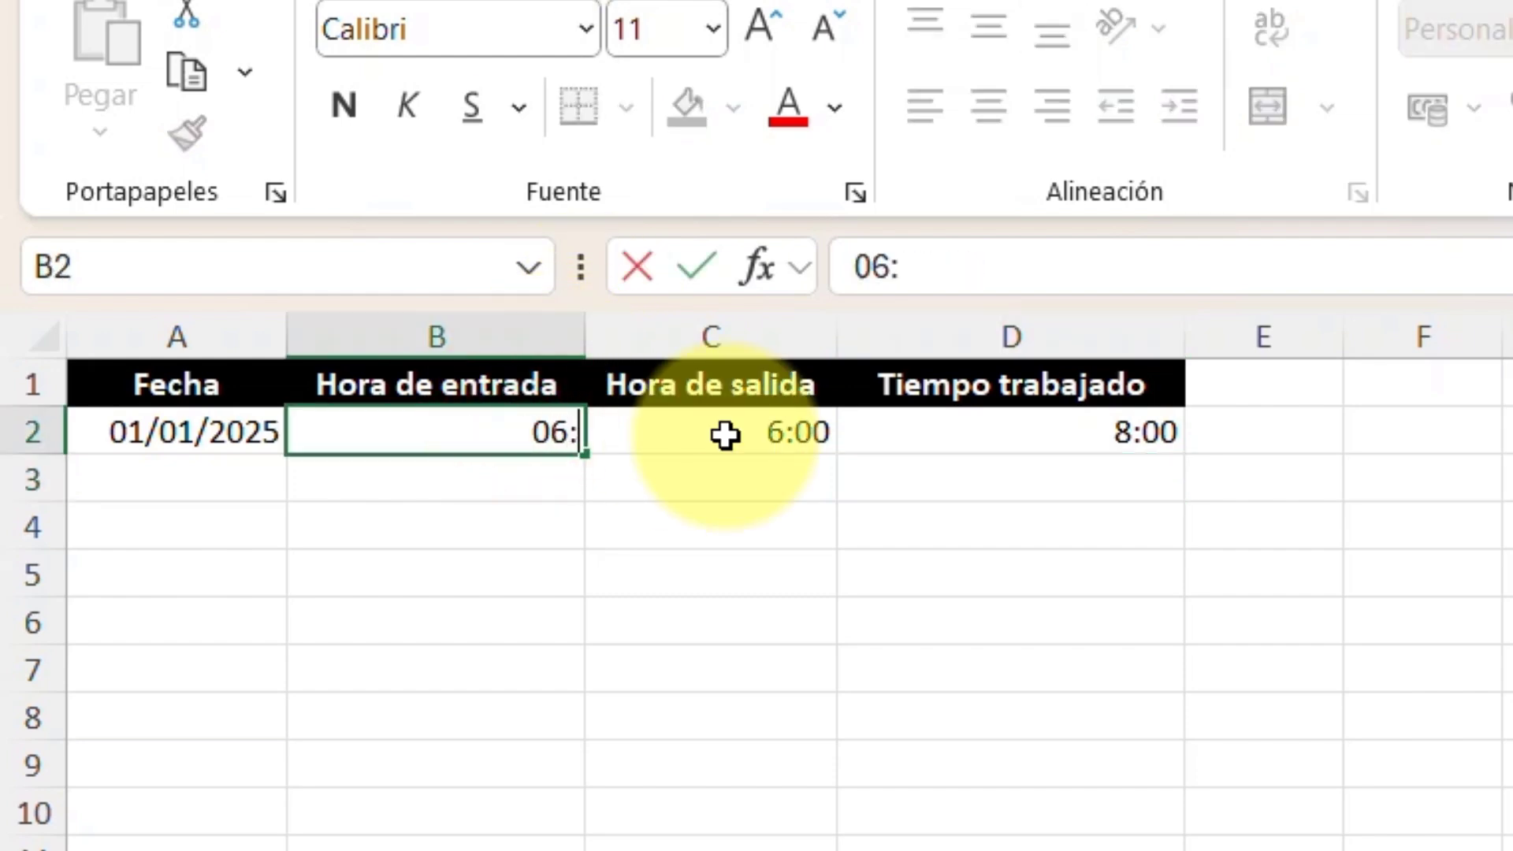
text(00)
key(Tab)
text(14)
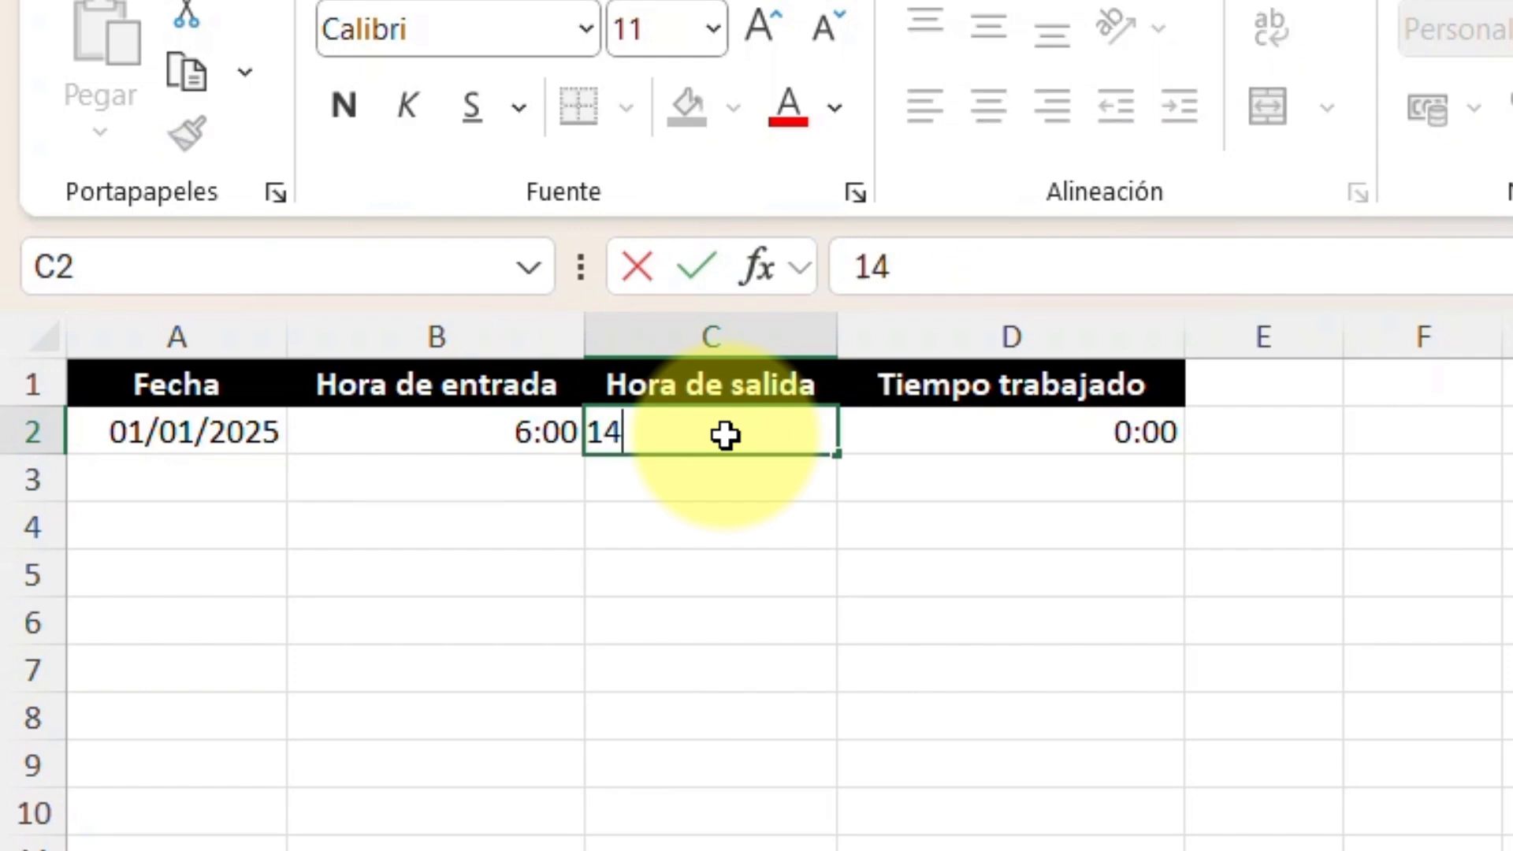
text(:00)
key(Return)
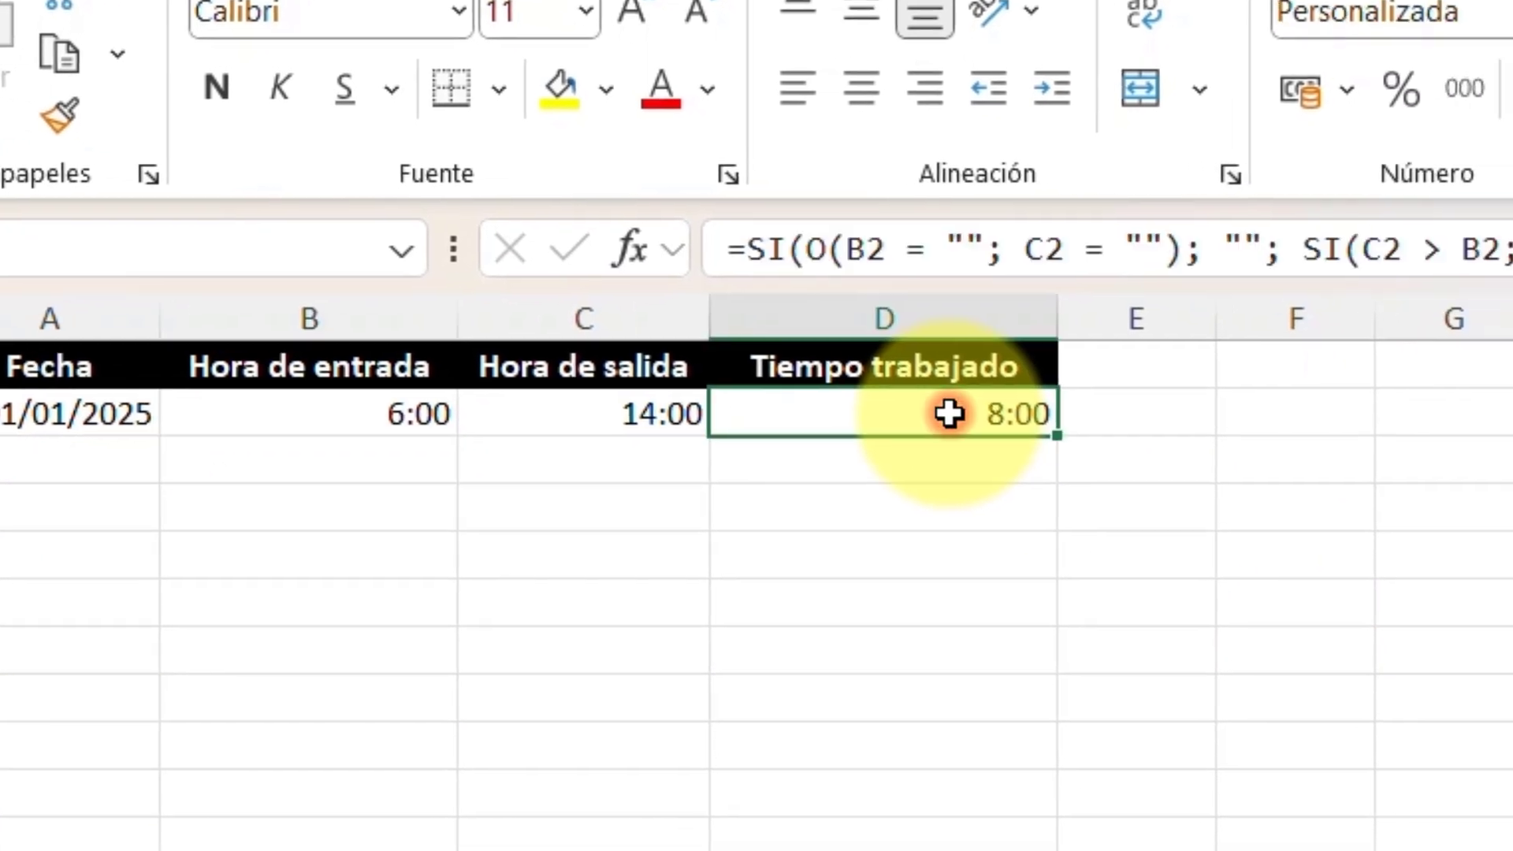
Step: Examine the nested SI in the D2 formula: the test C2 > B2 and the results C2 - B2 and C2 + 1 - B2
double_click(1081, 432)
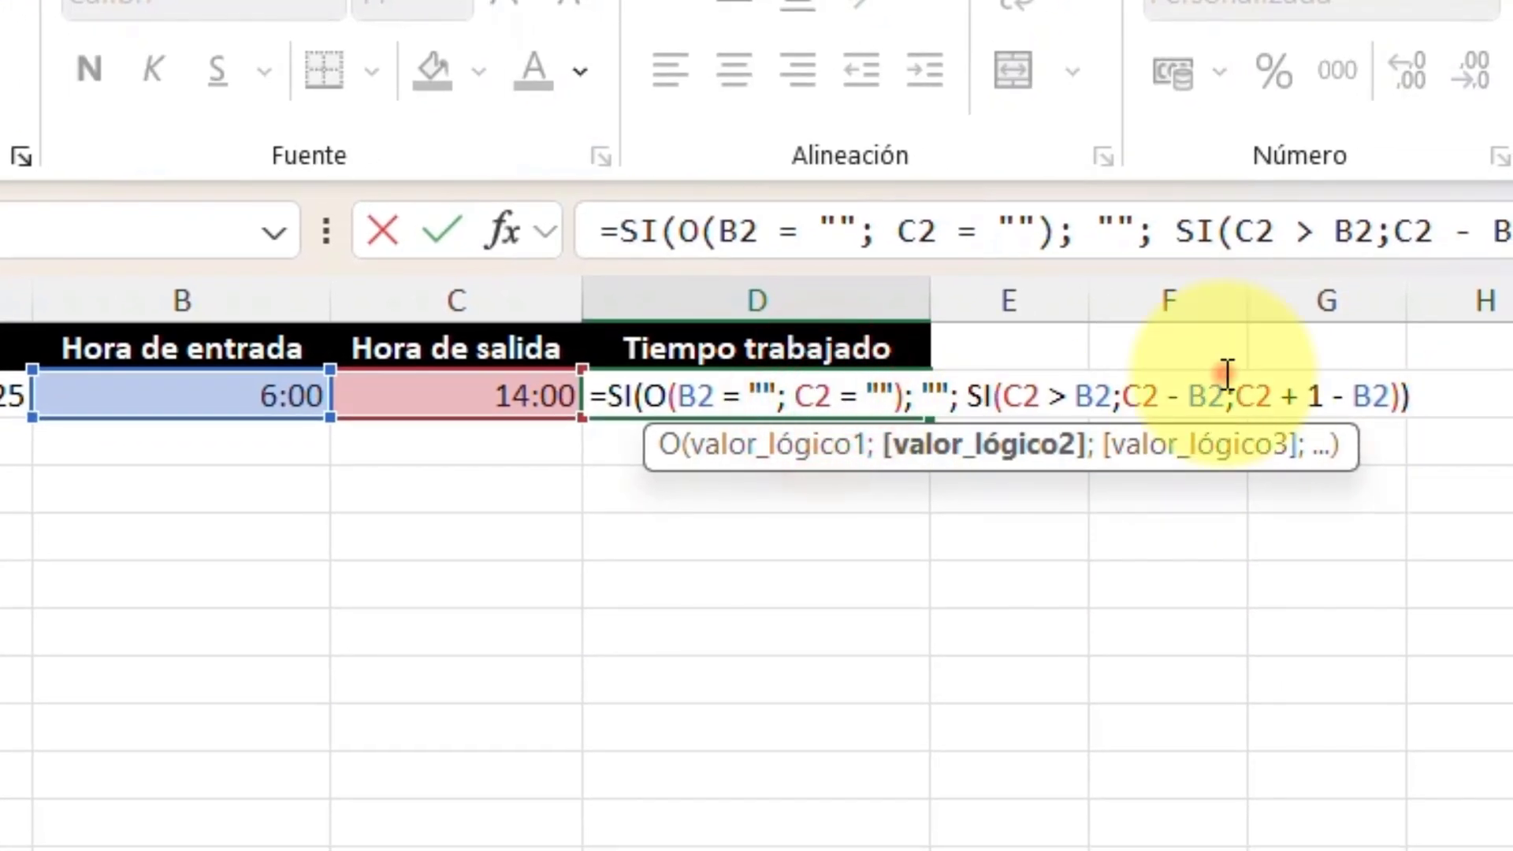
drag(1226, 374, 1123, 371)
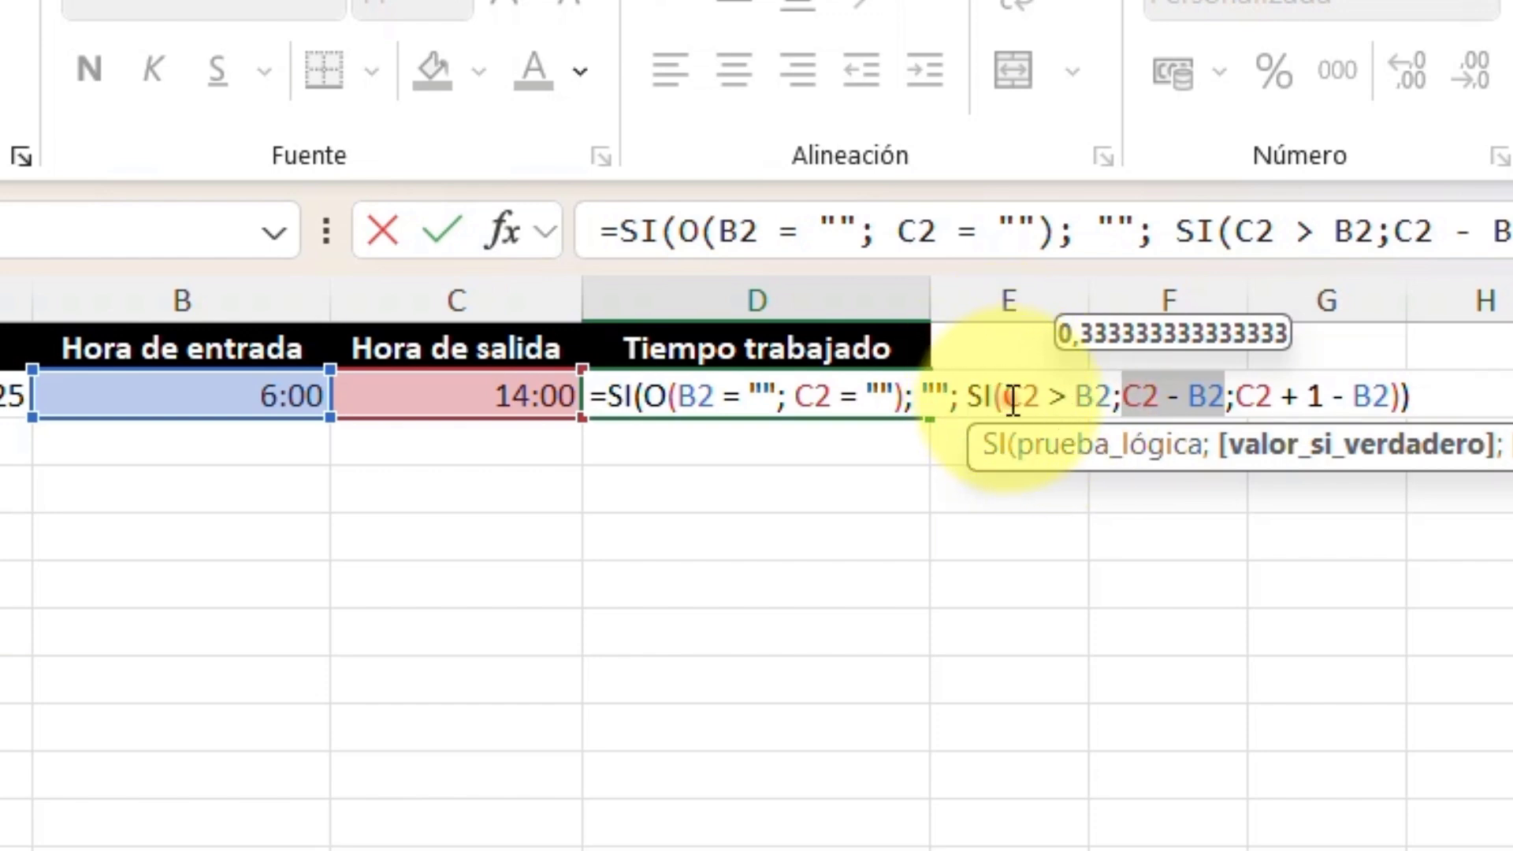
drag(1000, 397, 1110, 402)
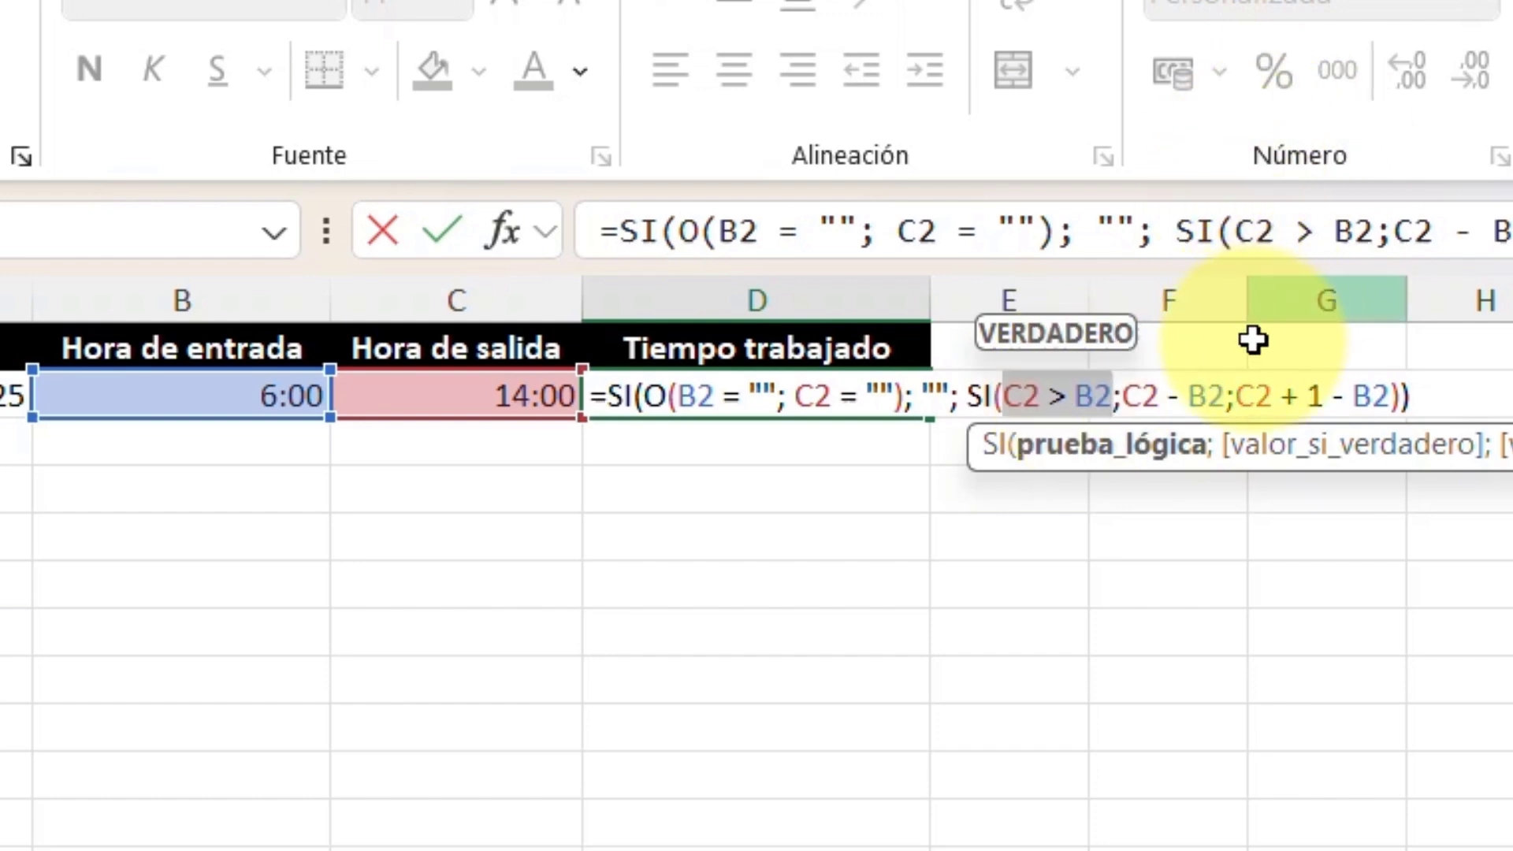
click(1218, 398)
drag(1221, 398, 1122, 396)
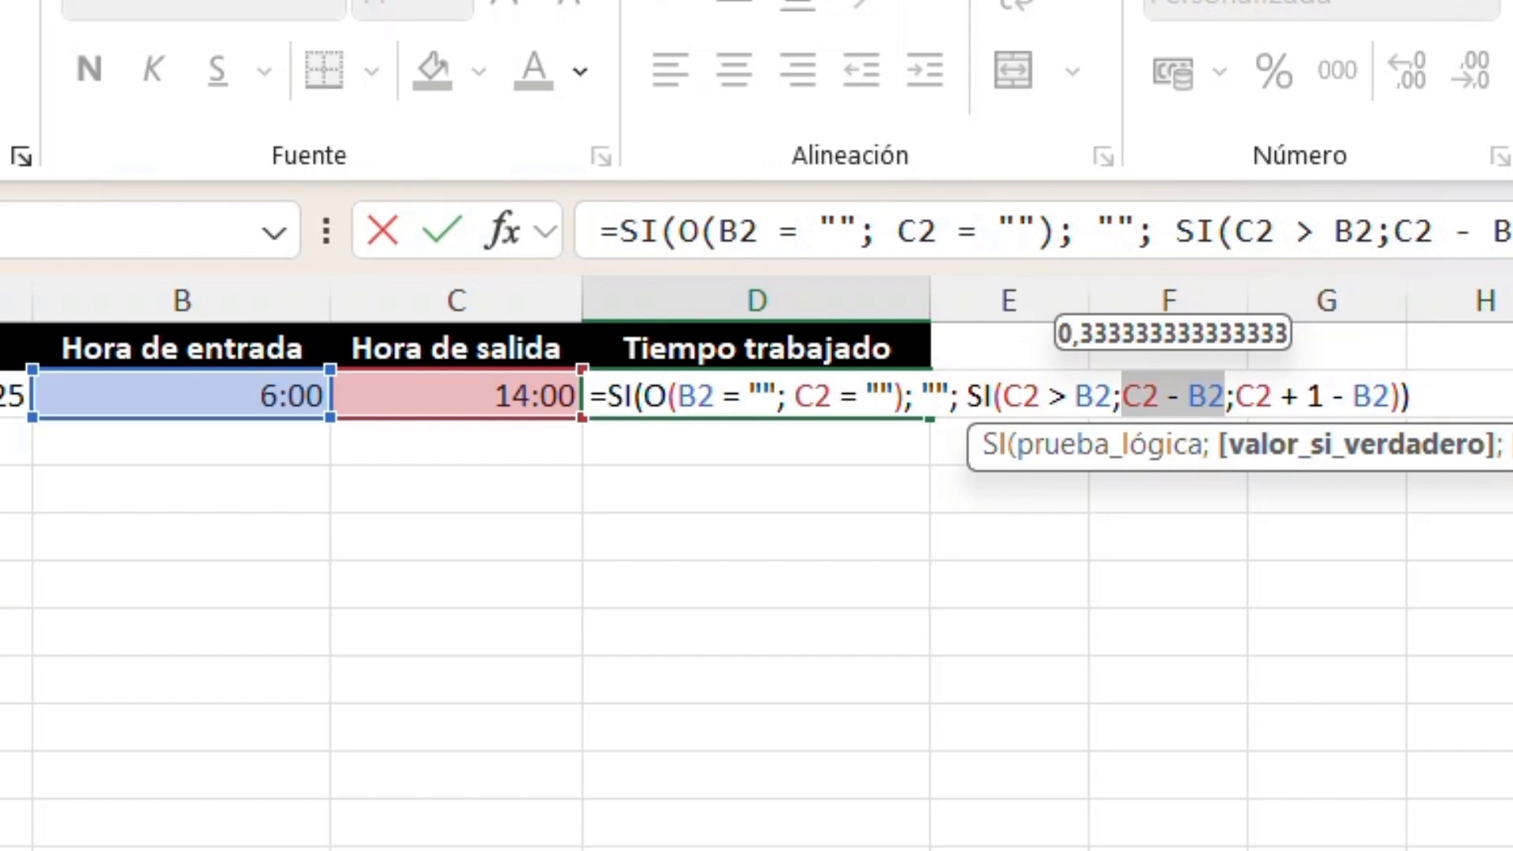
click(1069, 396)
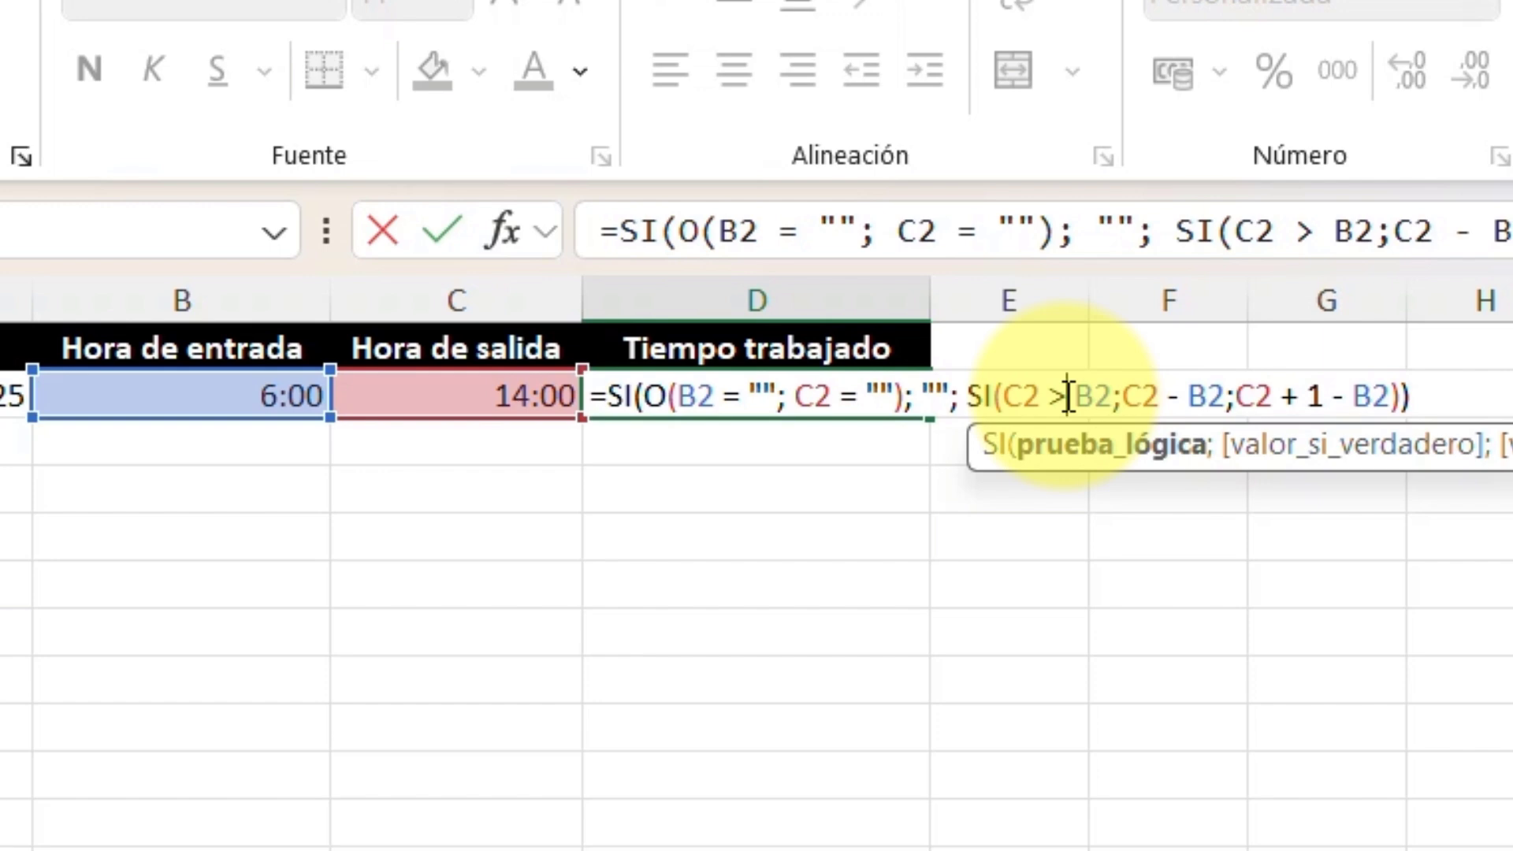
drag(1395, 394, 1242, 394)
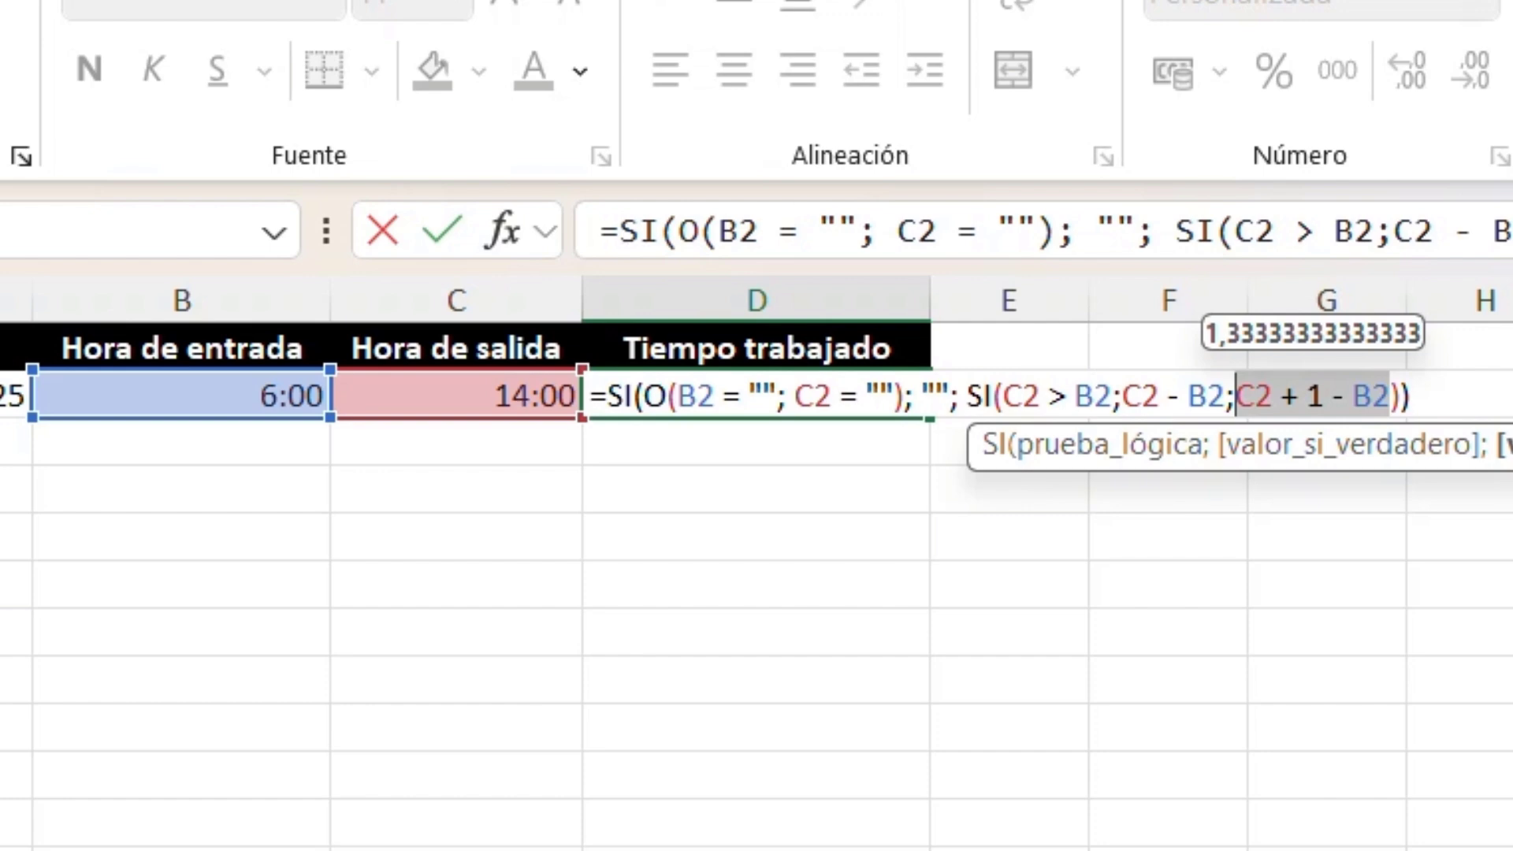
key(Return)
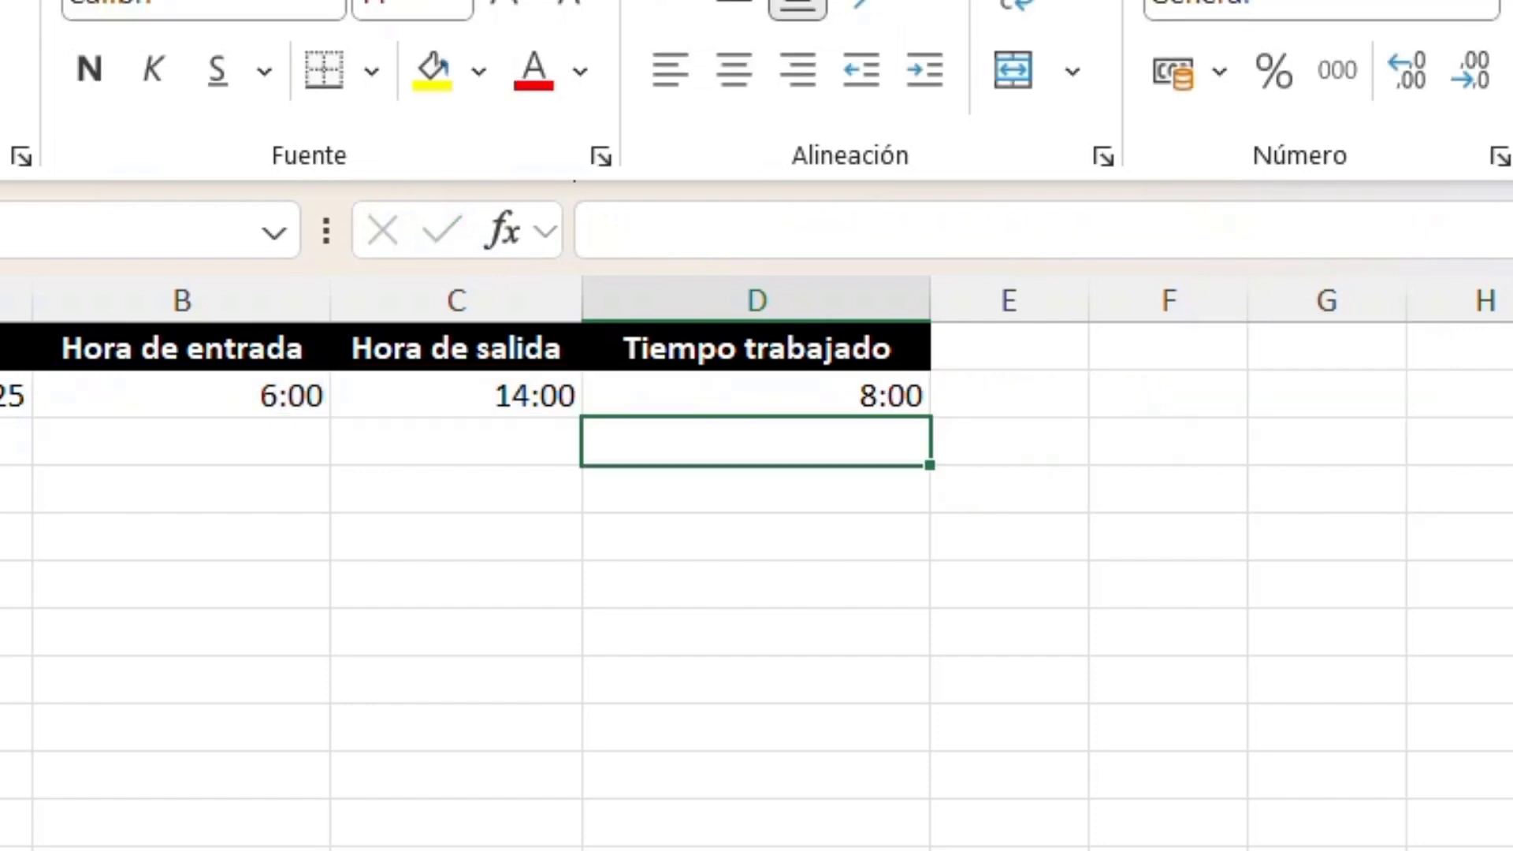
Step: Enter the sample times 6:00 in G4 and 15:00 in G5
click(1351, 504)
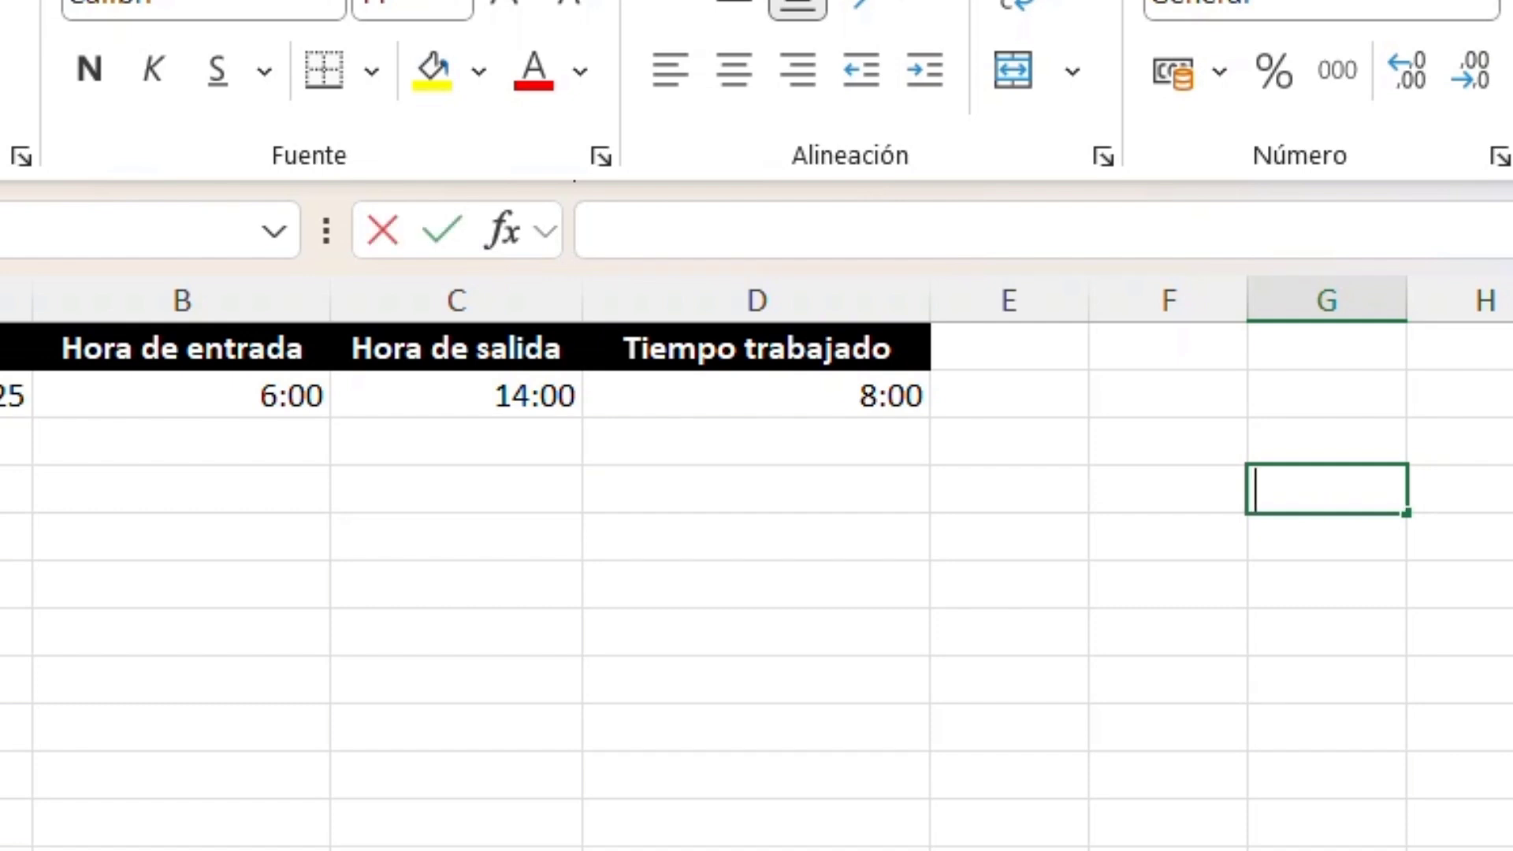
text(6:00)
key(Return)
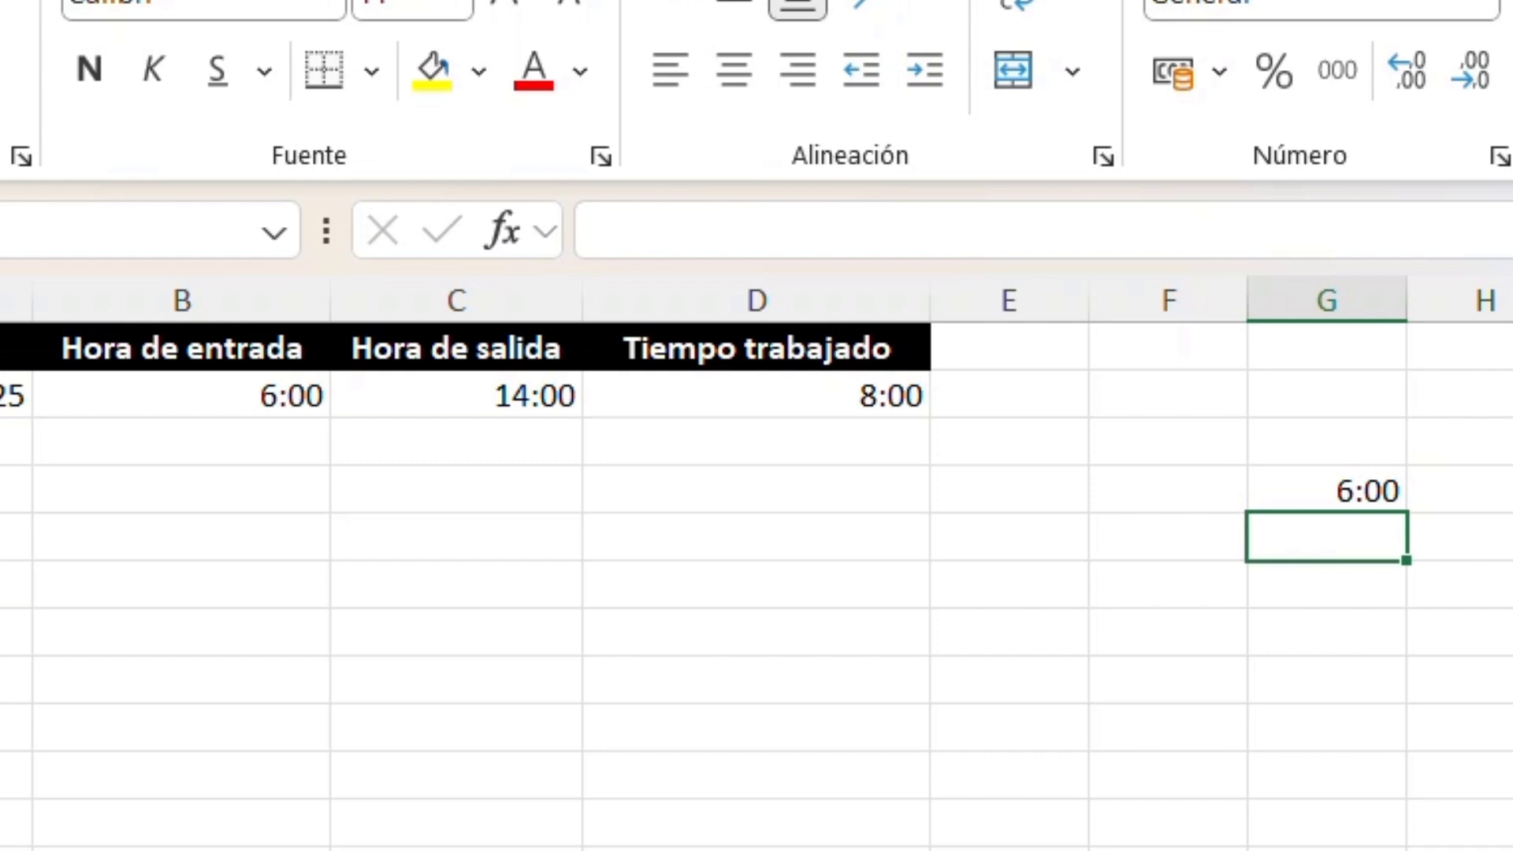
text(15:)
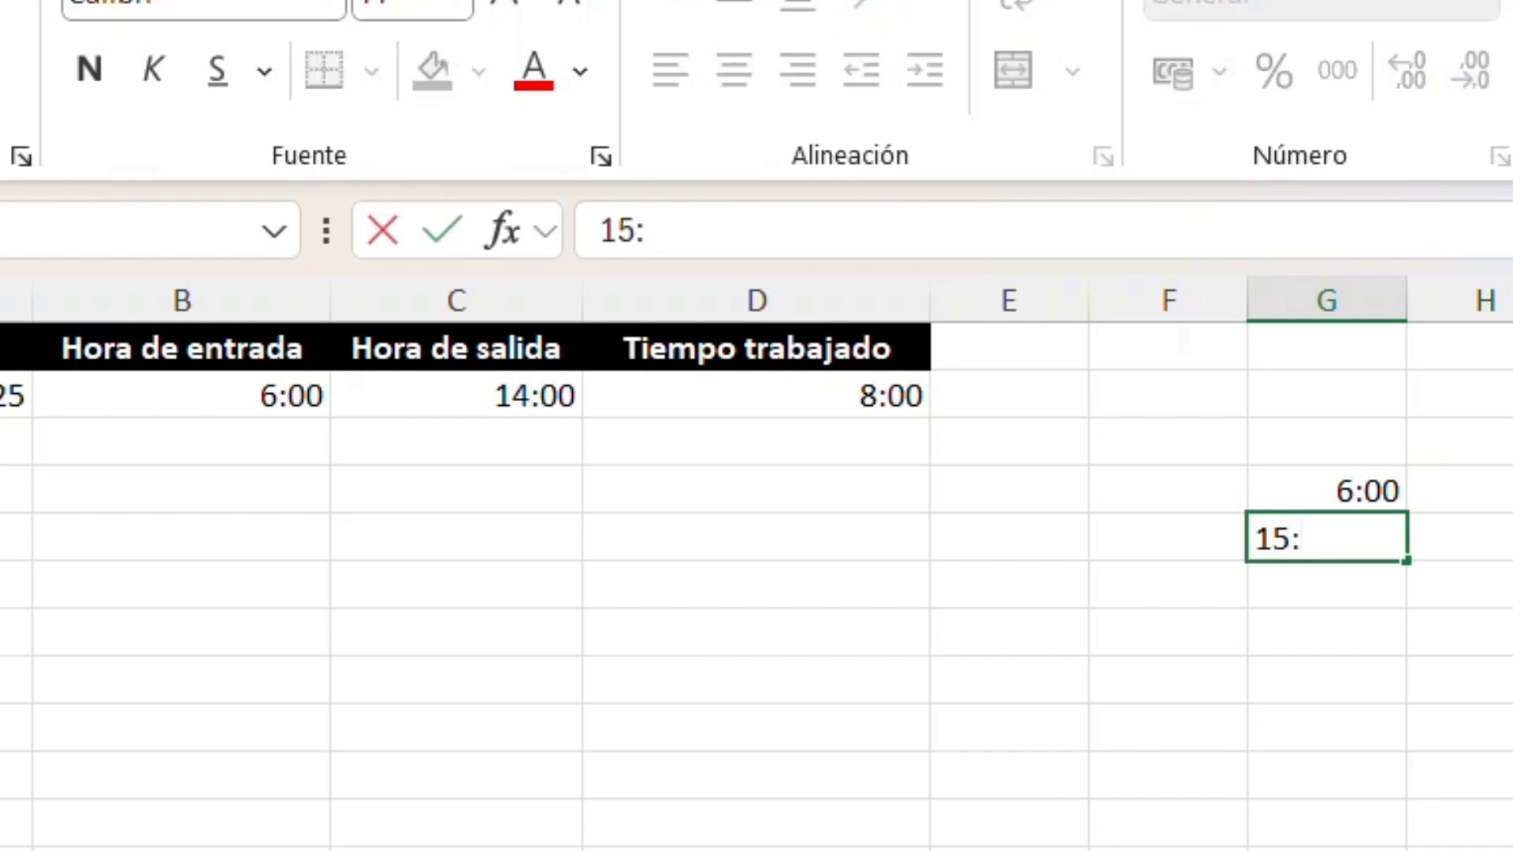
text(00)
key(Return)
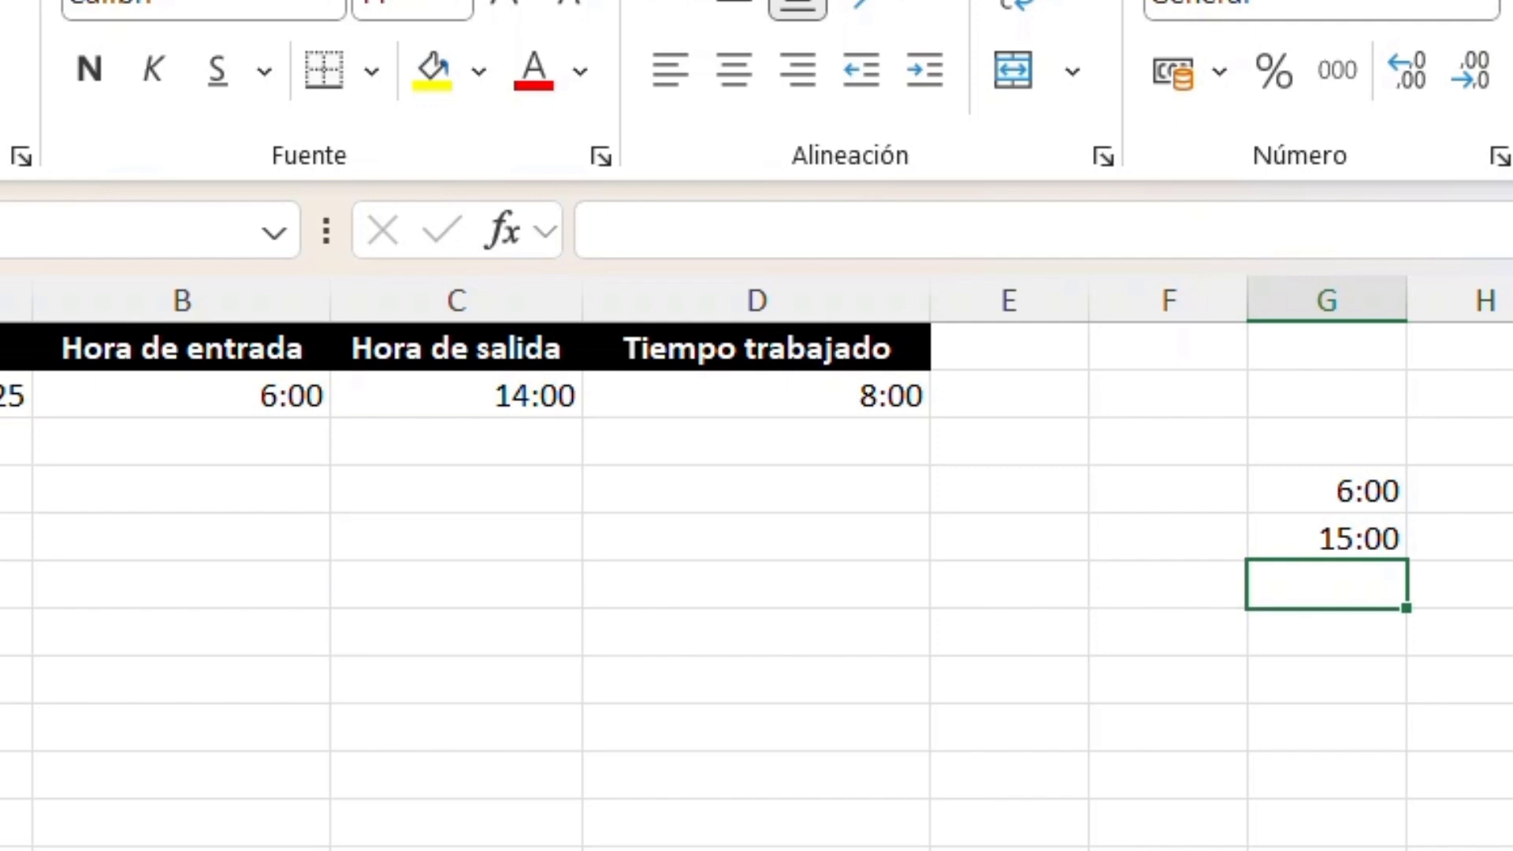
Step: Apply the General number format to G4:G5 to inspect the underlying values, and undo the format change
drag(1382, 496, 1367, 539)
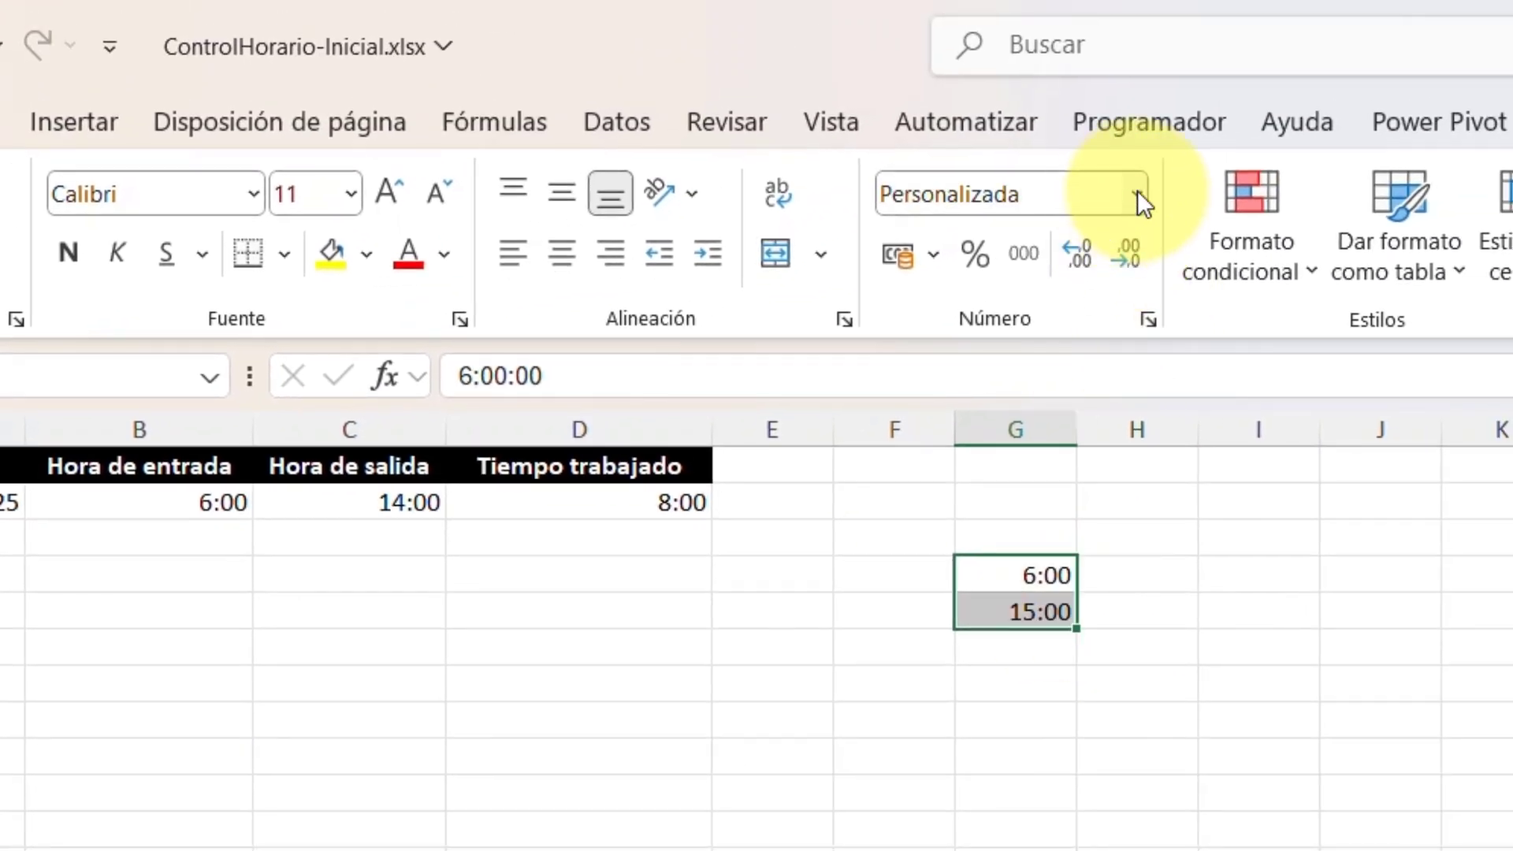
click(1214, 150)
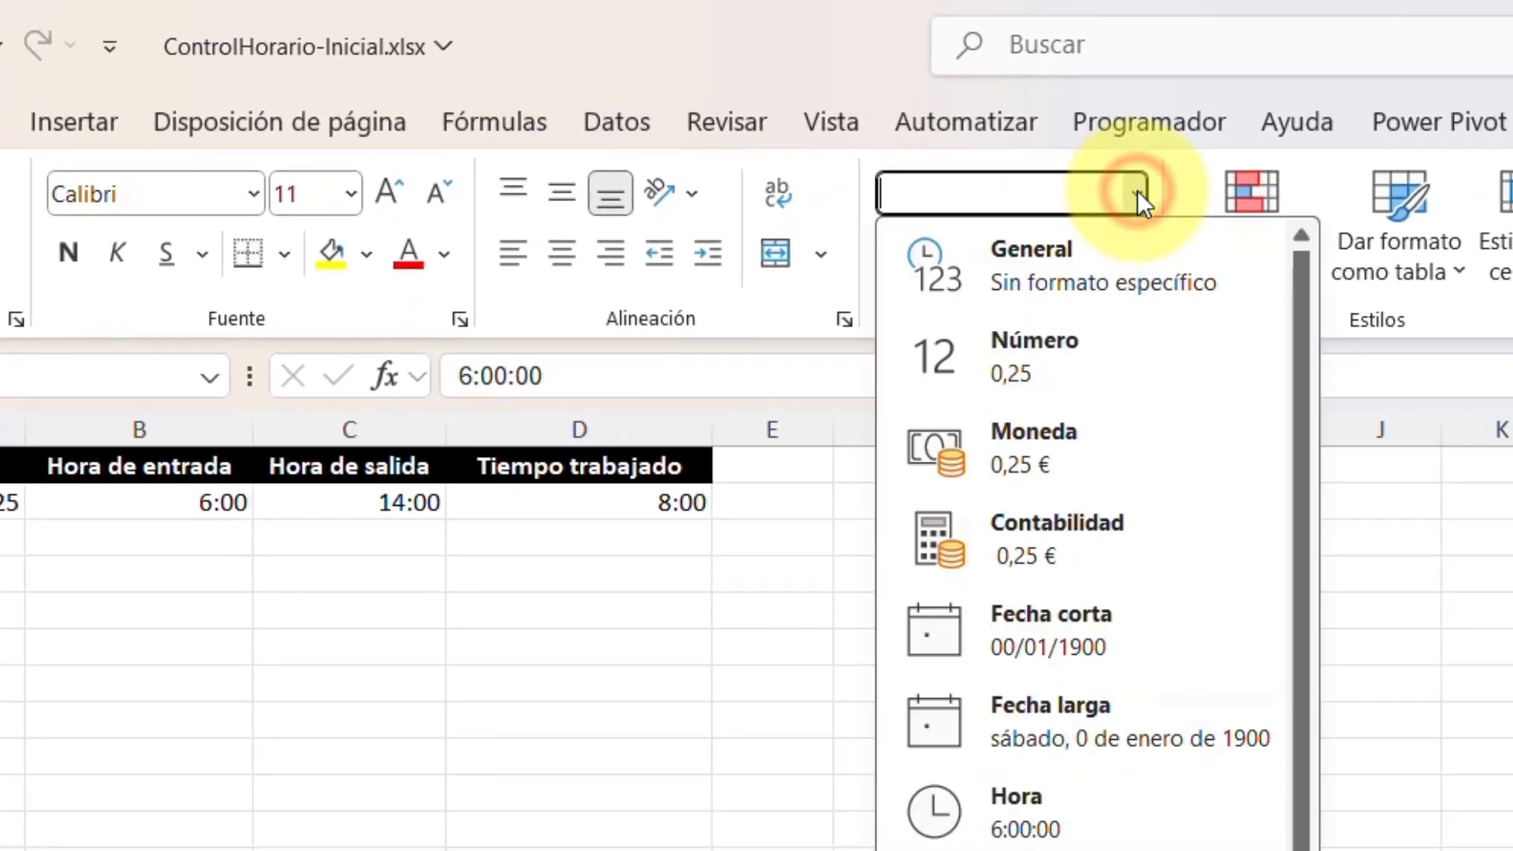
click(1076, 257)
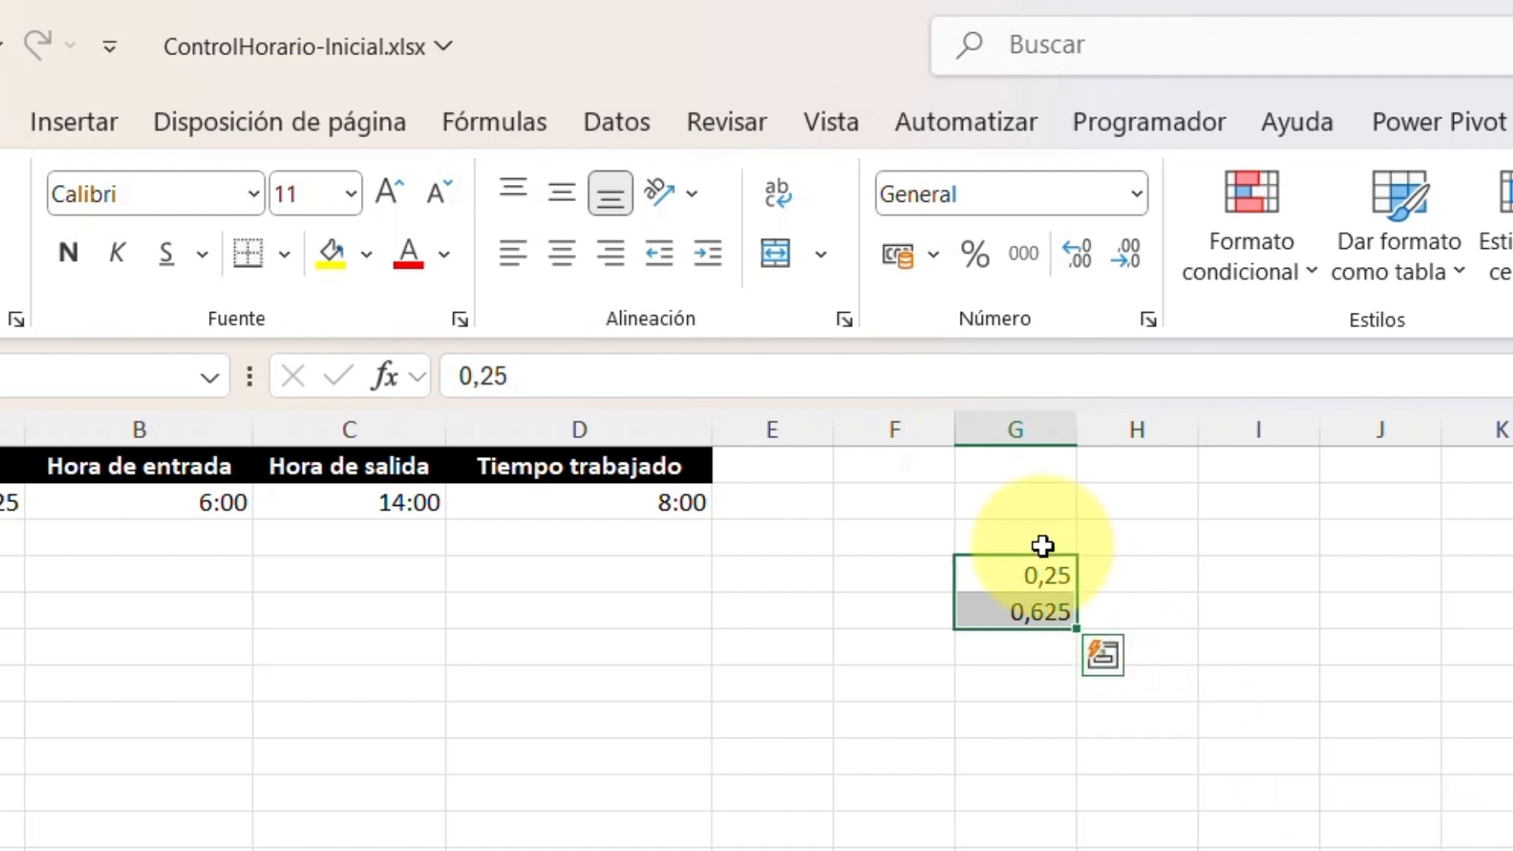
click(1031, 562)
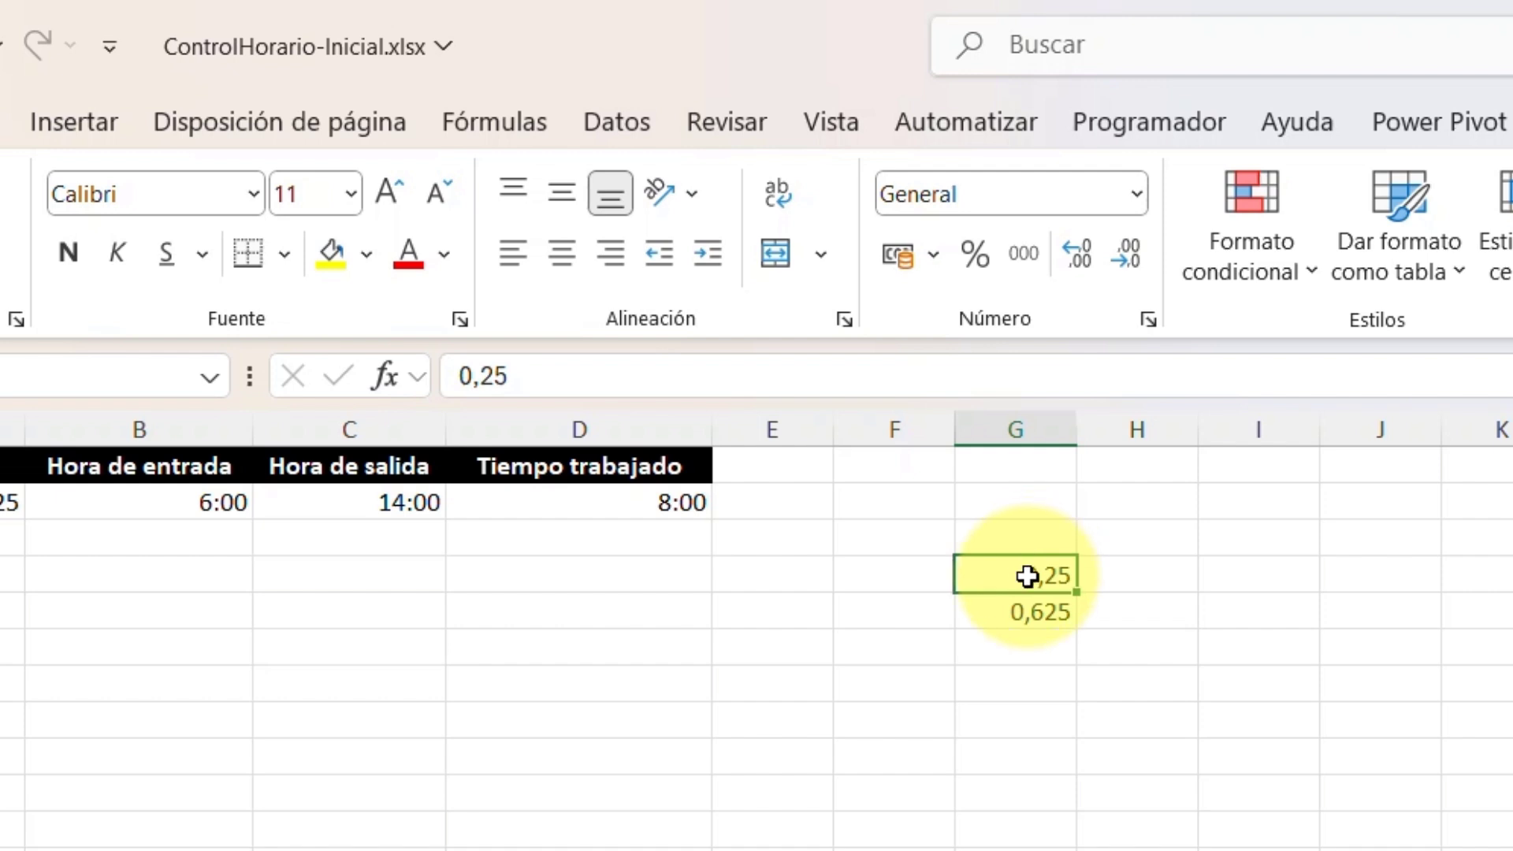
click(1031, 612)
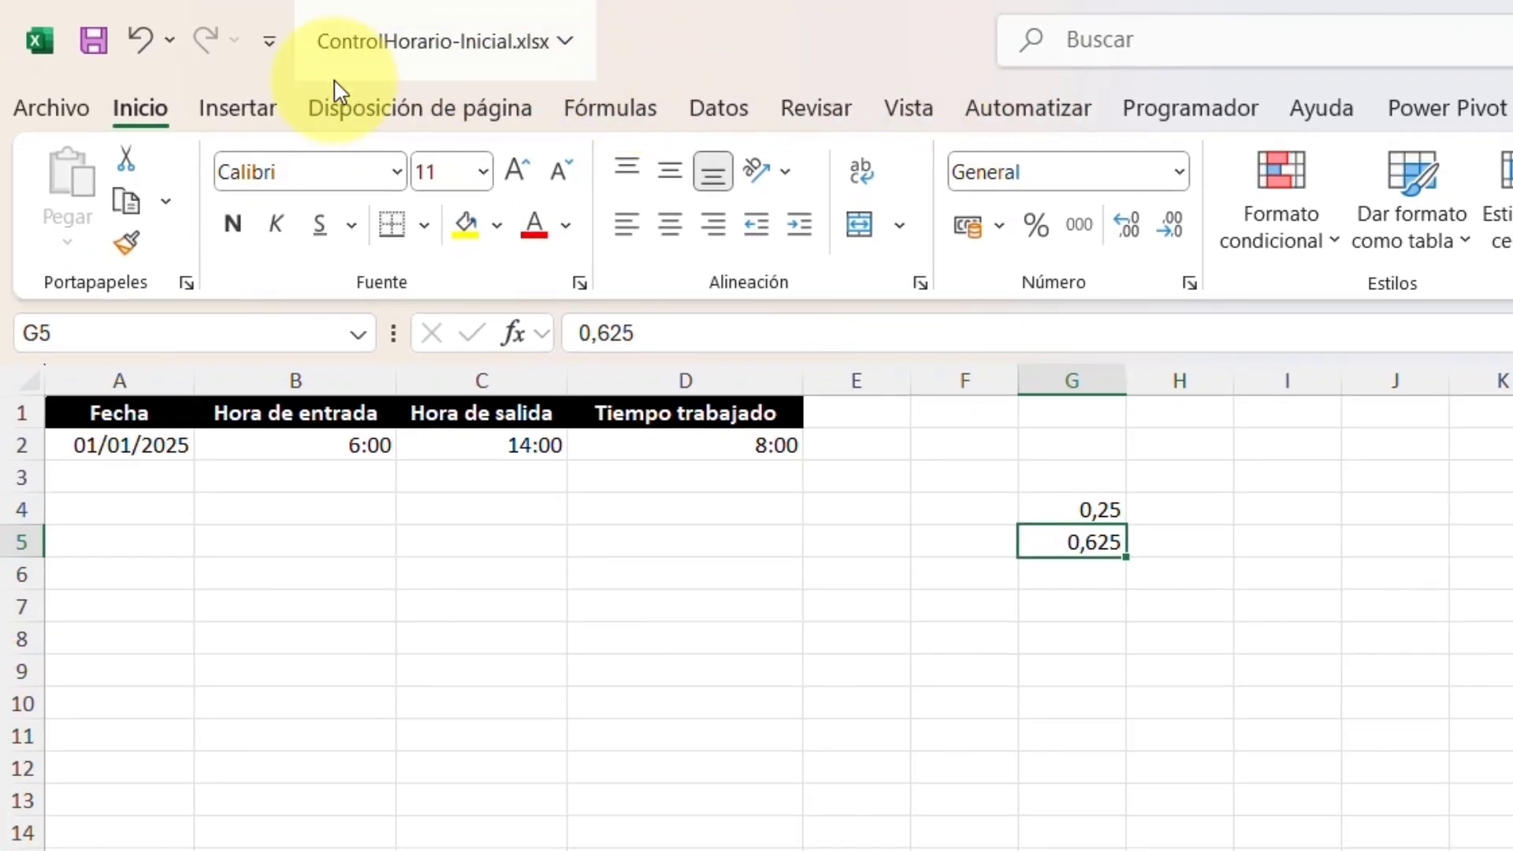
click(140, 39)
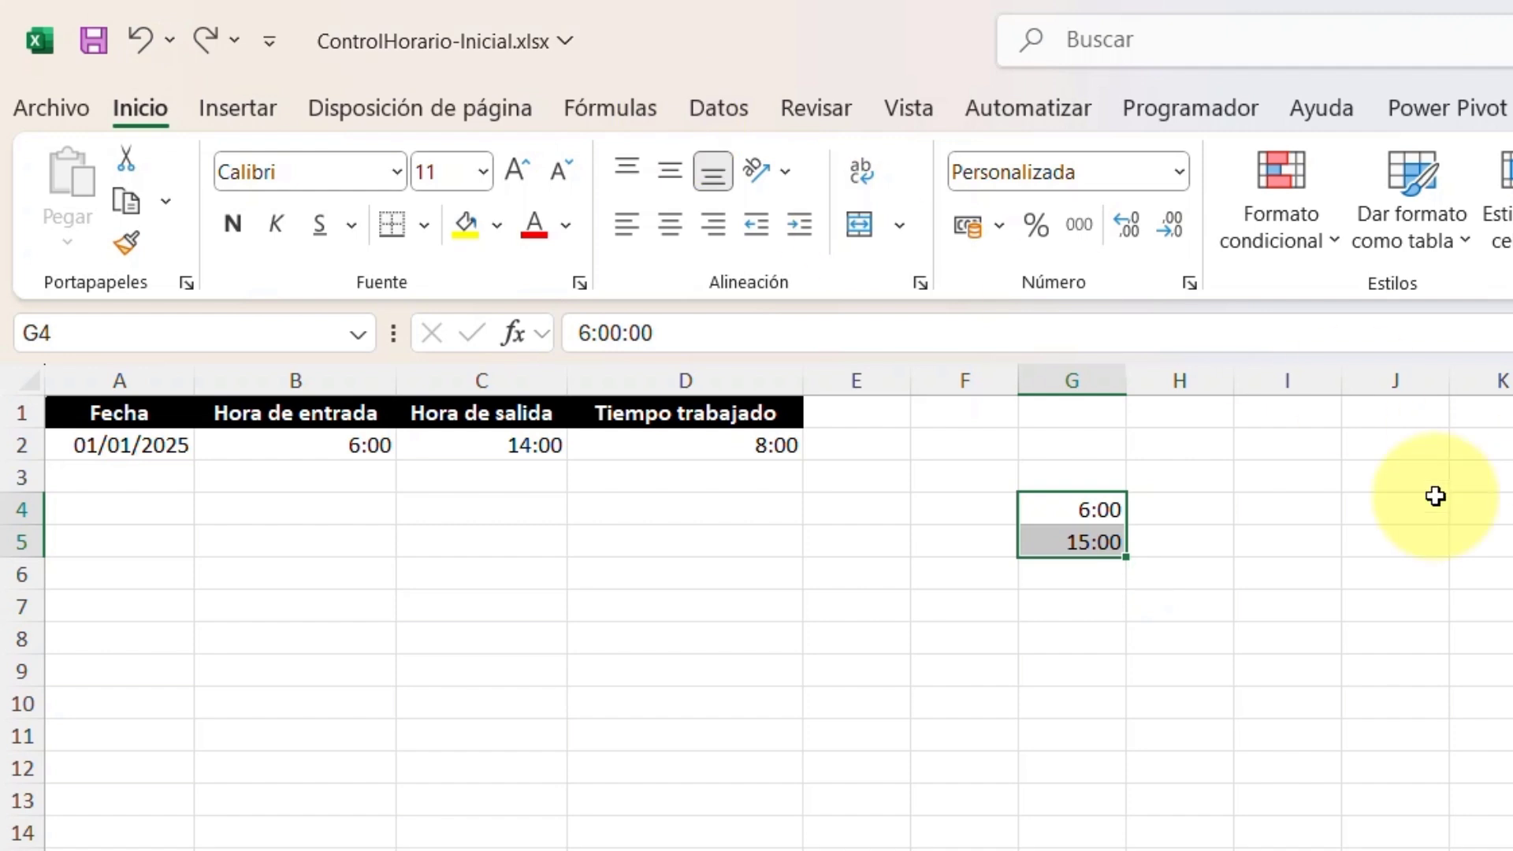
Step: Set the sample time in G5 to 12:00
click(1084, 533)
text(12)
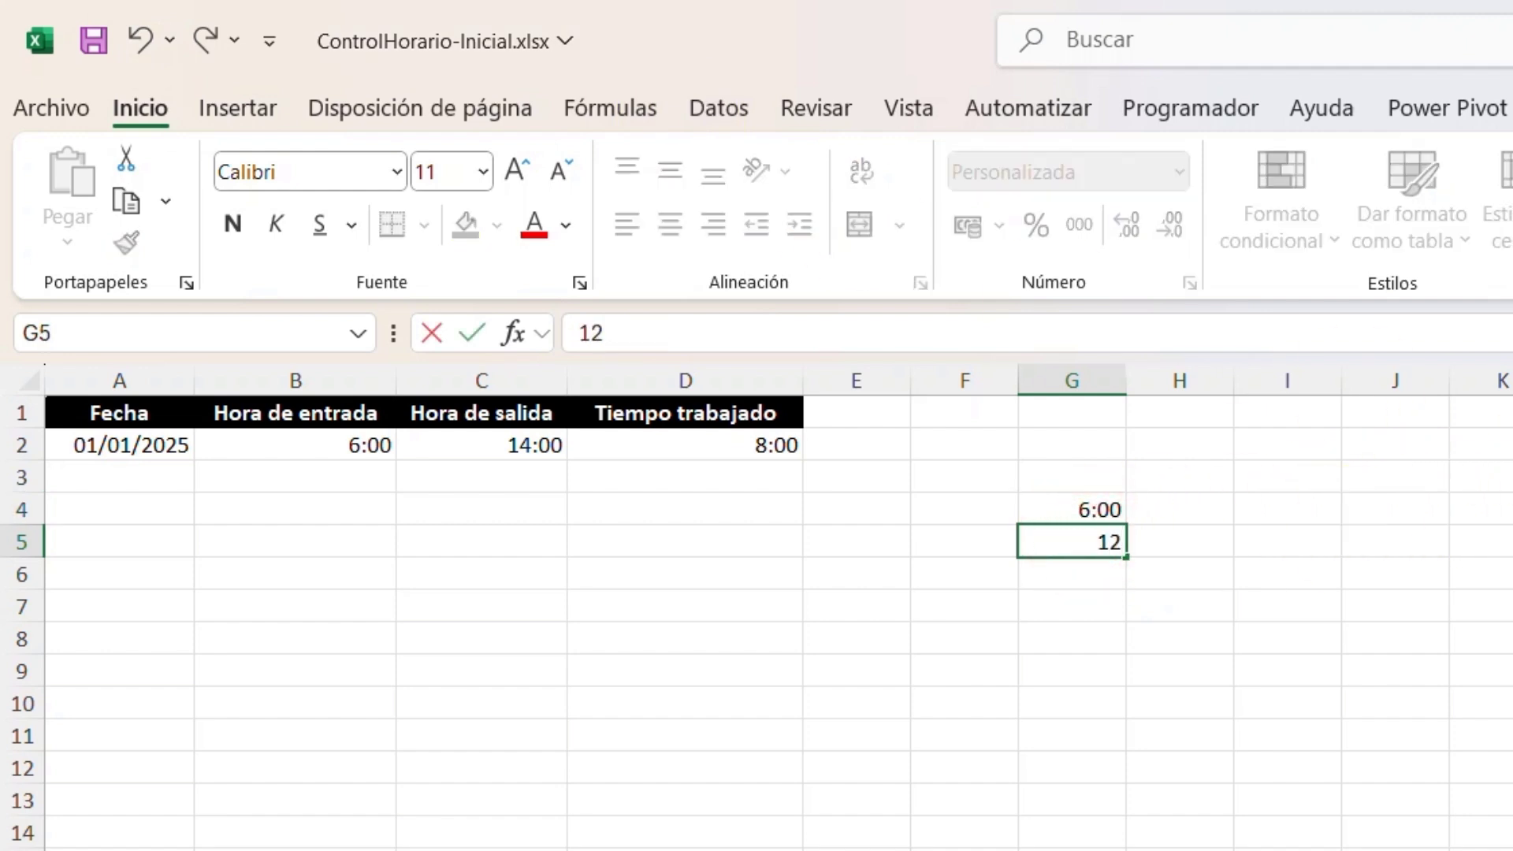
key(Return)
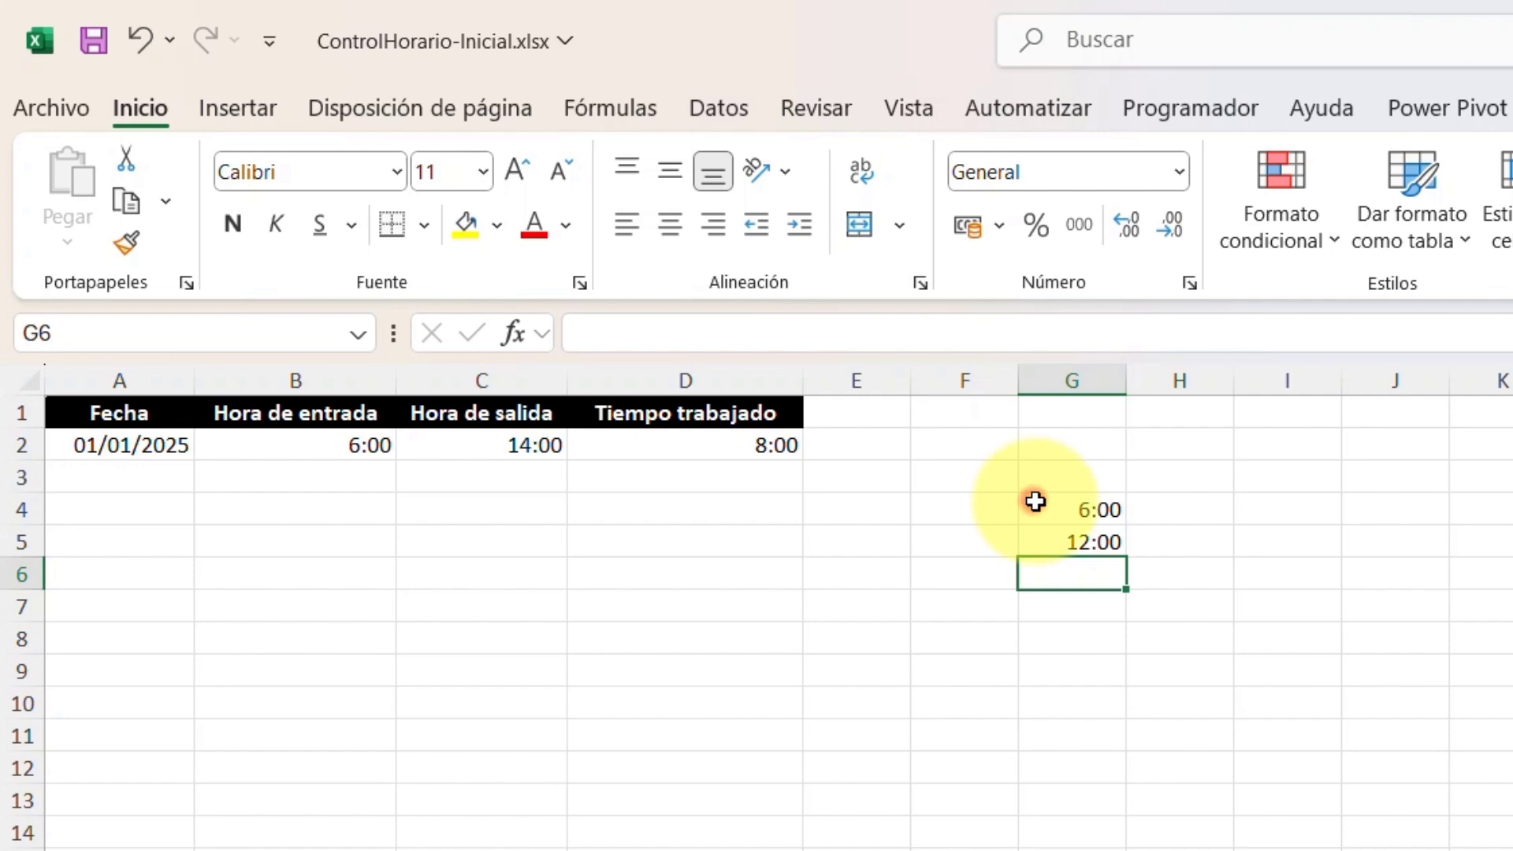
Step: Apply the General number format to G4:G5 and inspect the underlying value of G5
drag(1030, 499, 1051, 541)
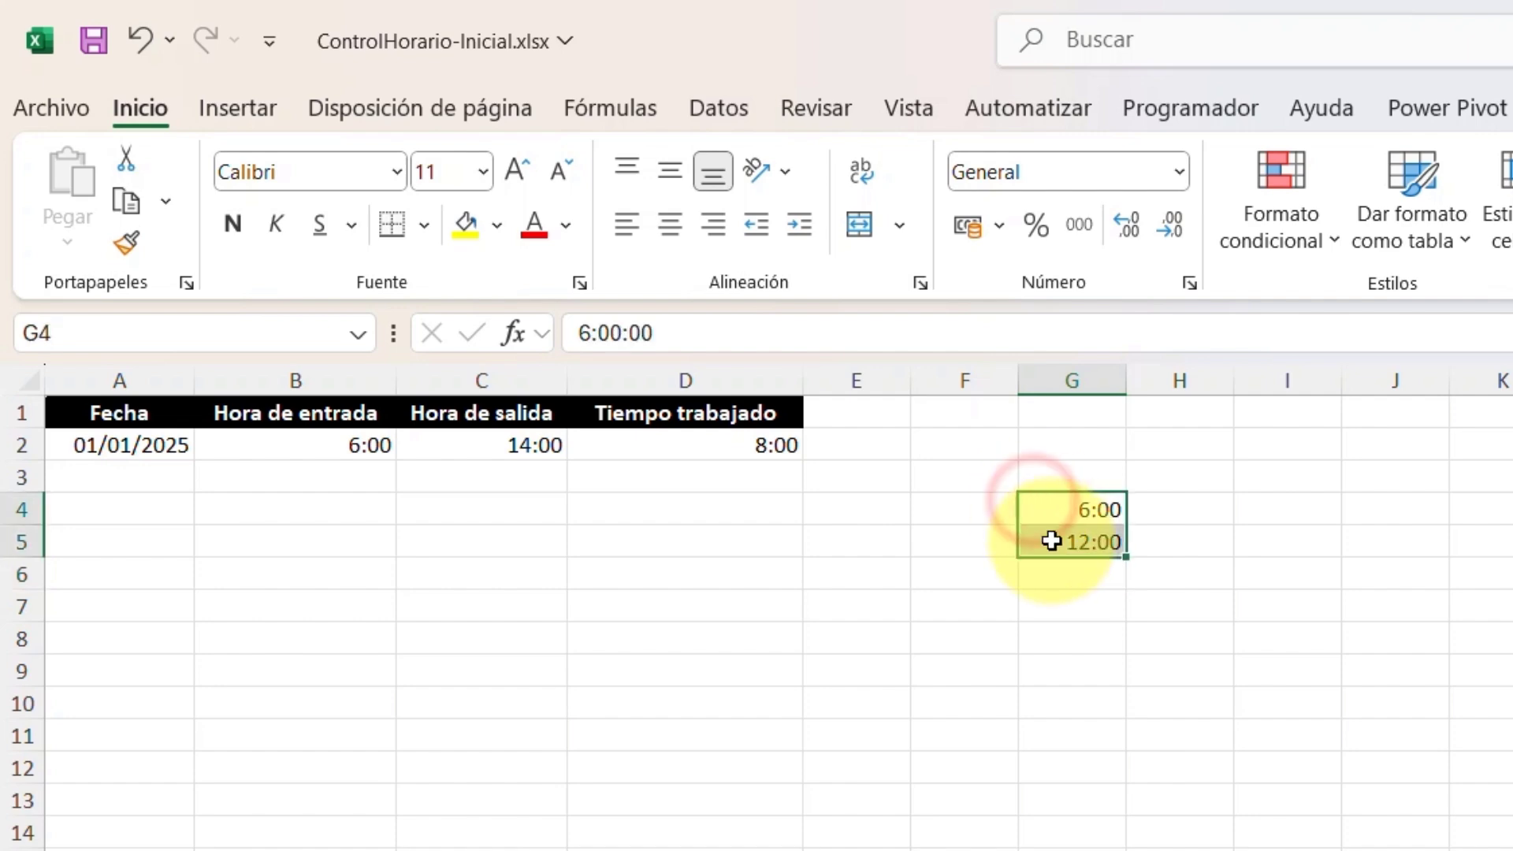
click(1178, 172)
click(1131, 223)
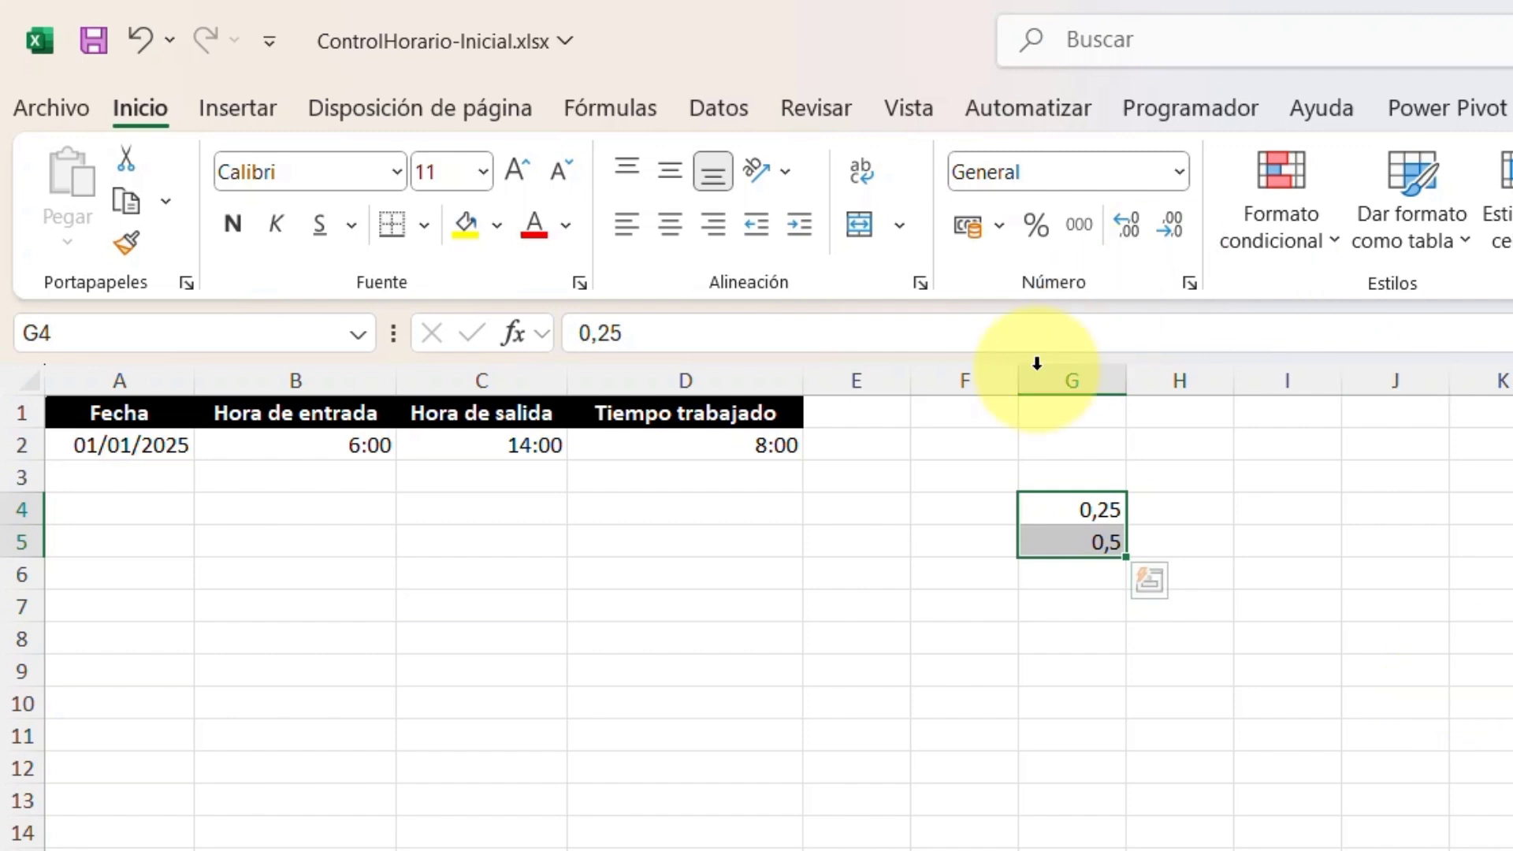
click(1063, 545)
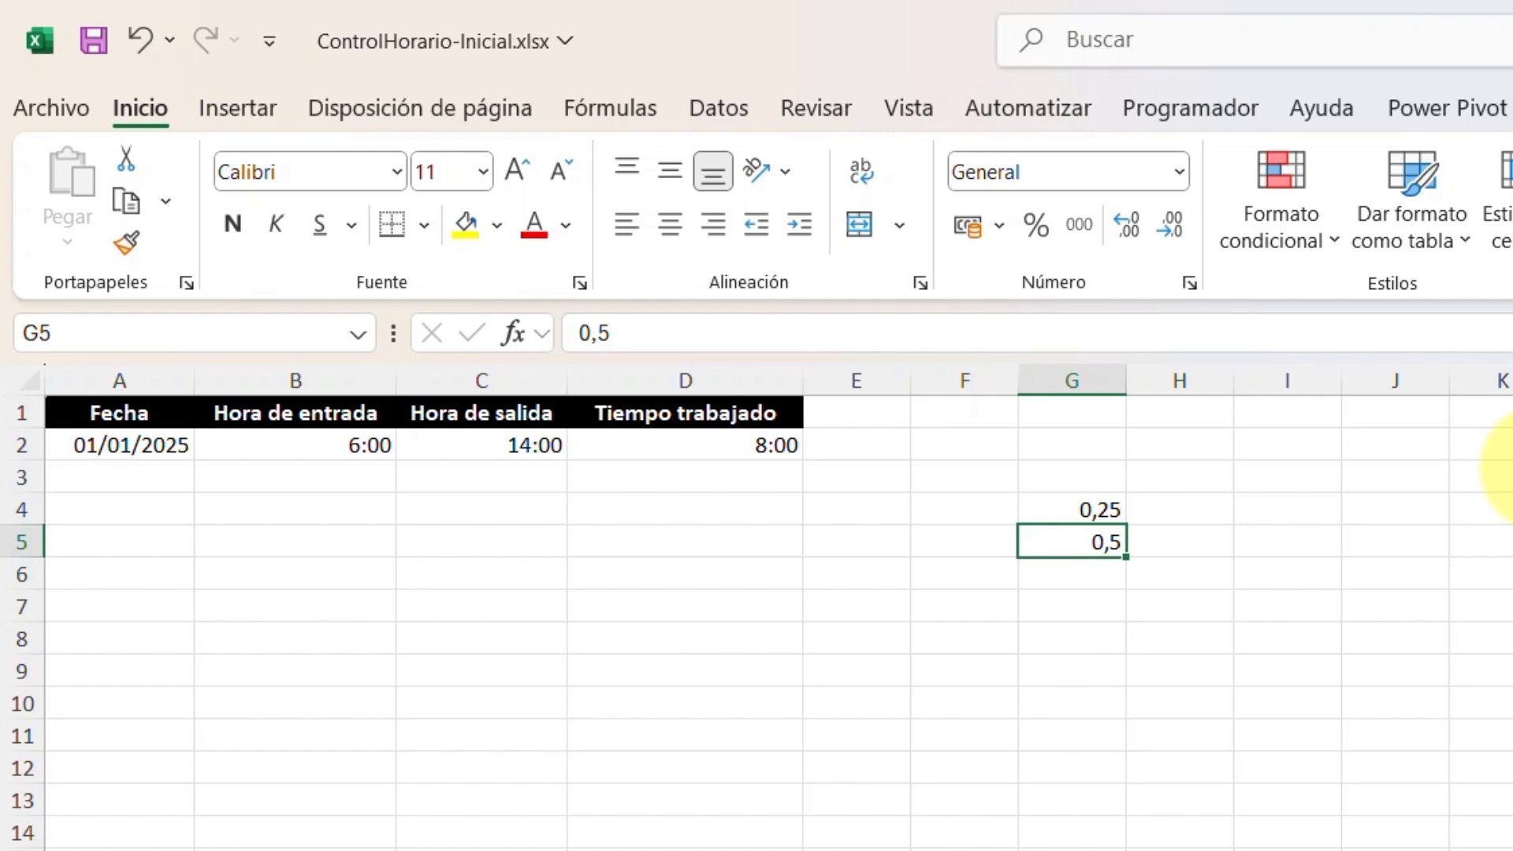
click(1119, 574)
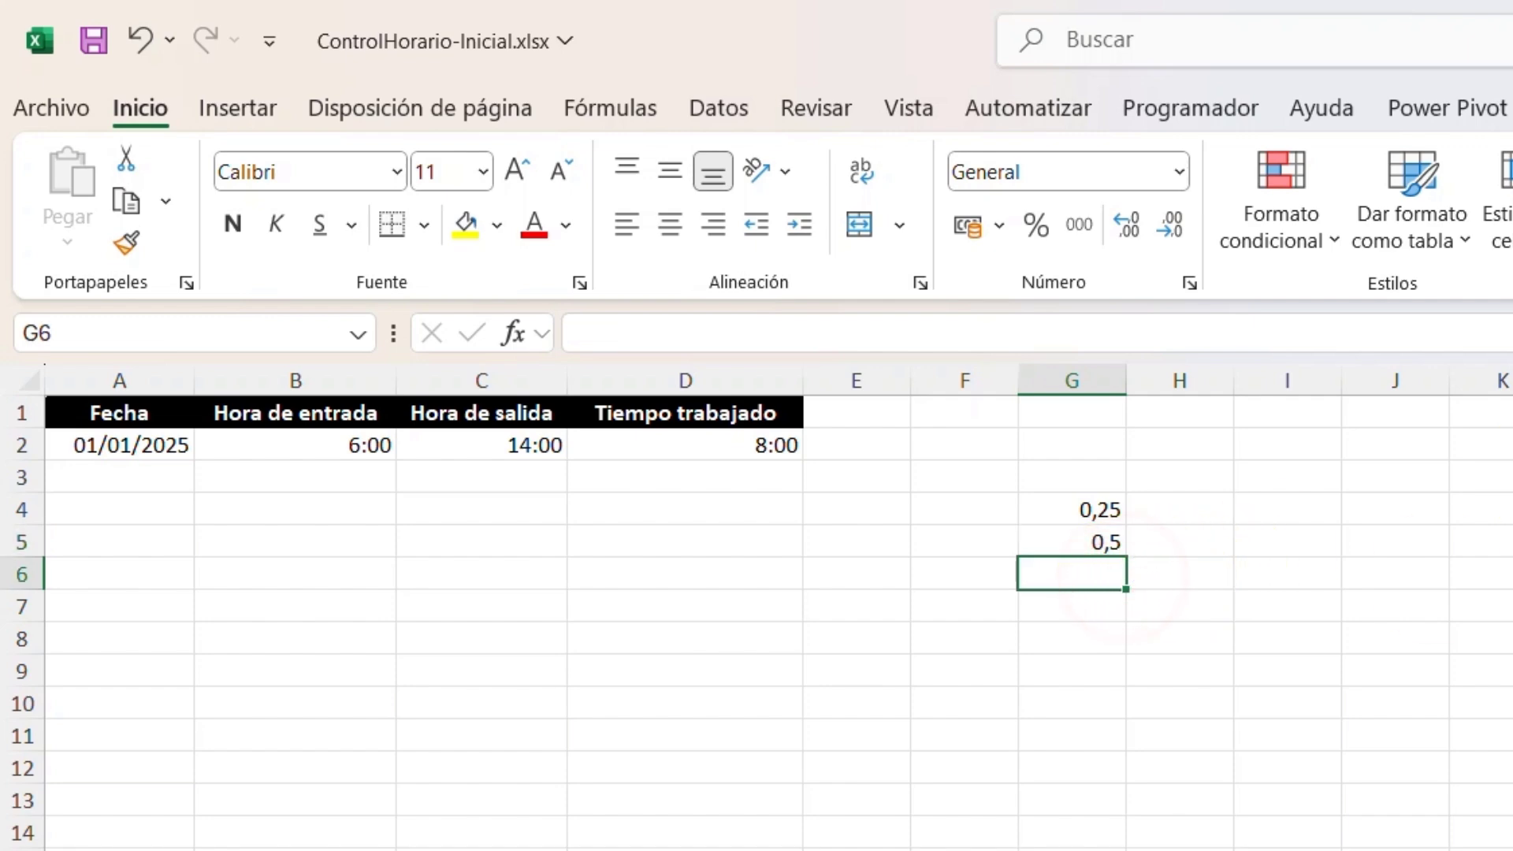
Step: Enter the formula =G5 - G4 in G6 to subtract the two sample times
text(=)
click(1089, 544)
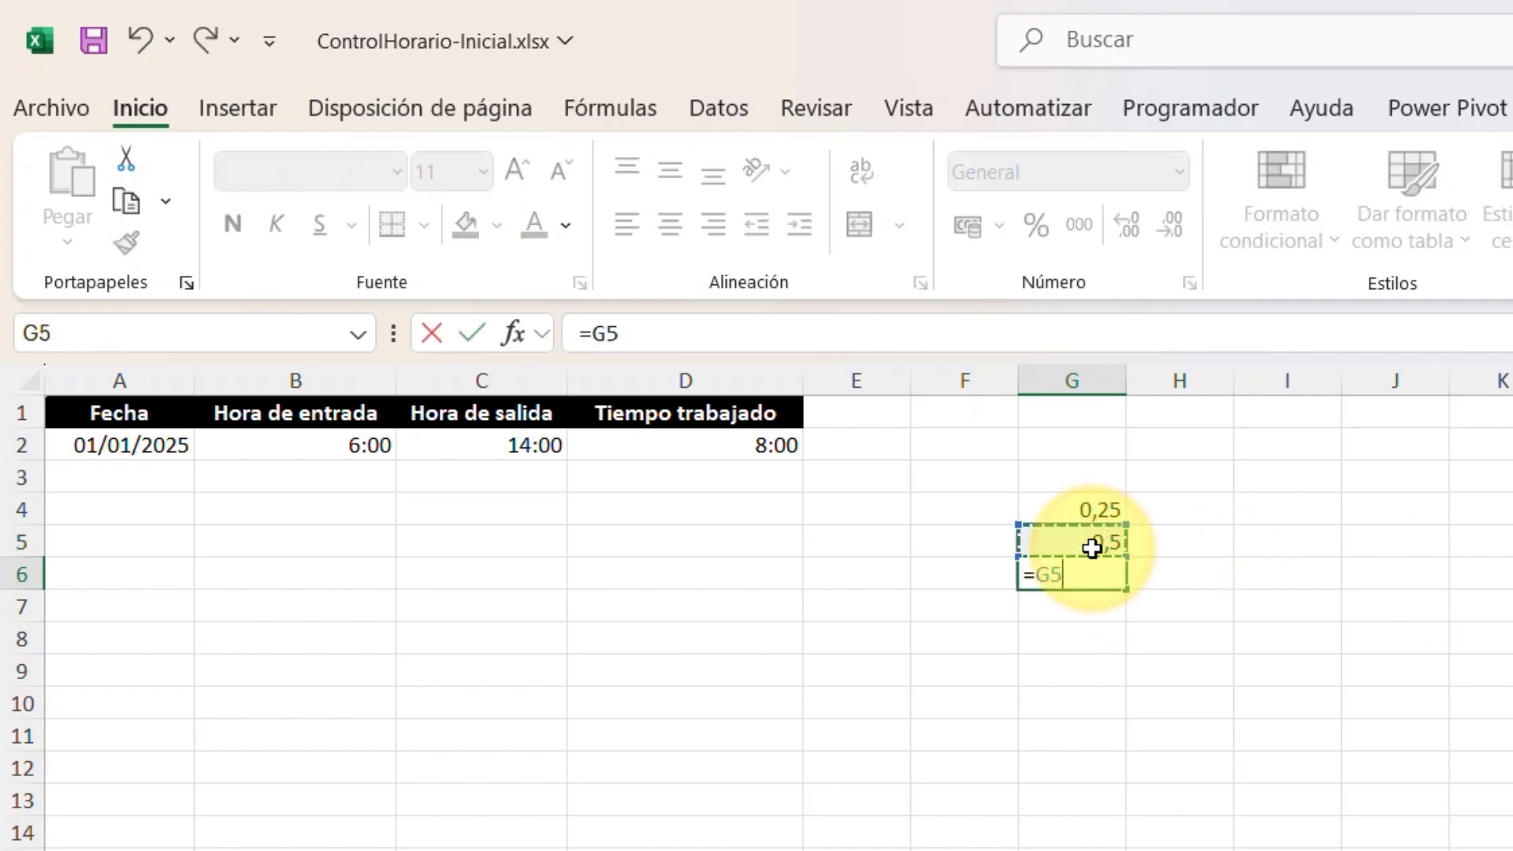
text(-)
click(1065, 510)
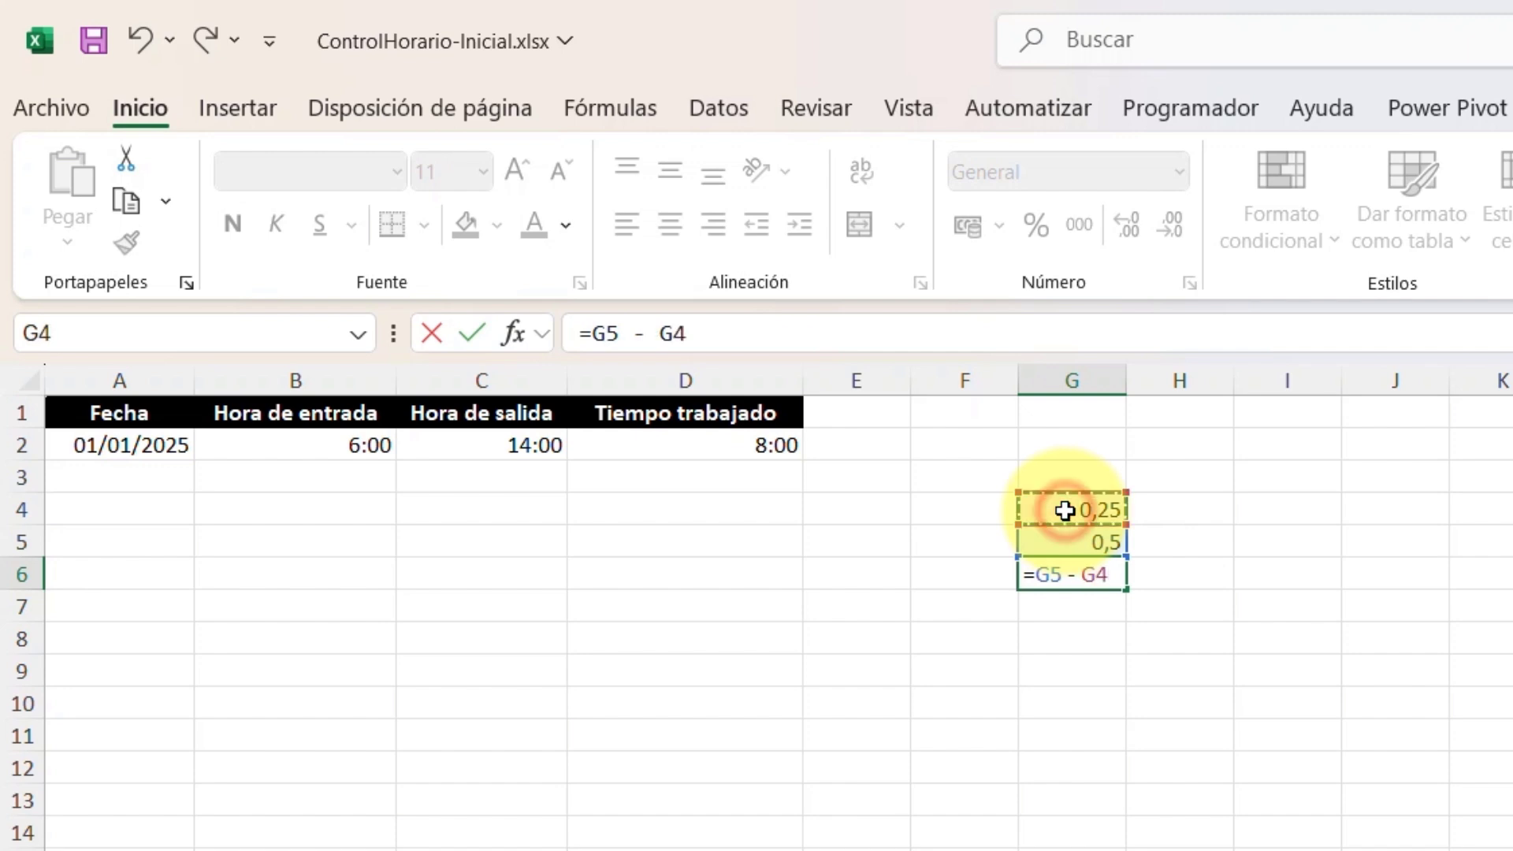
key(Return)
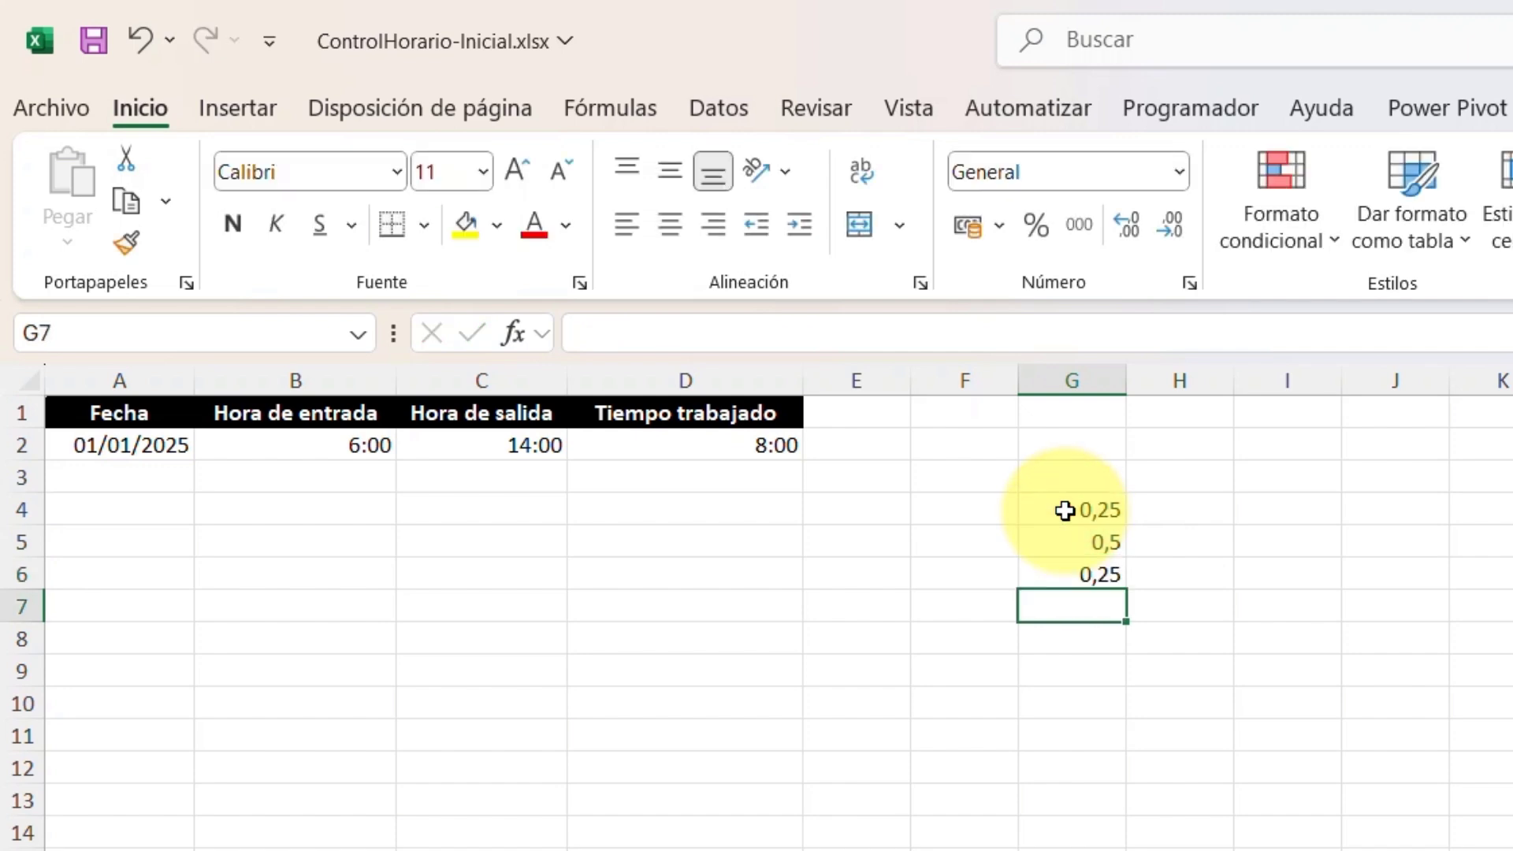
Step: Apply the Hora number format to the difference in G6
click(1093, 580)
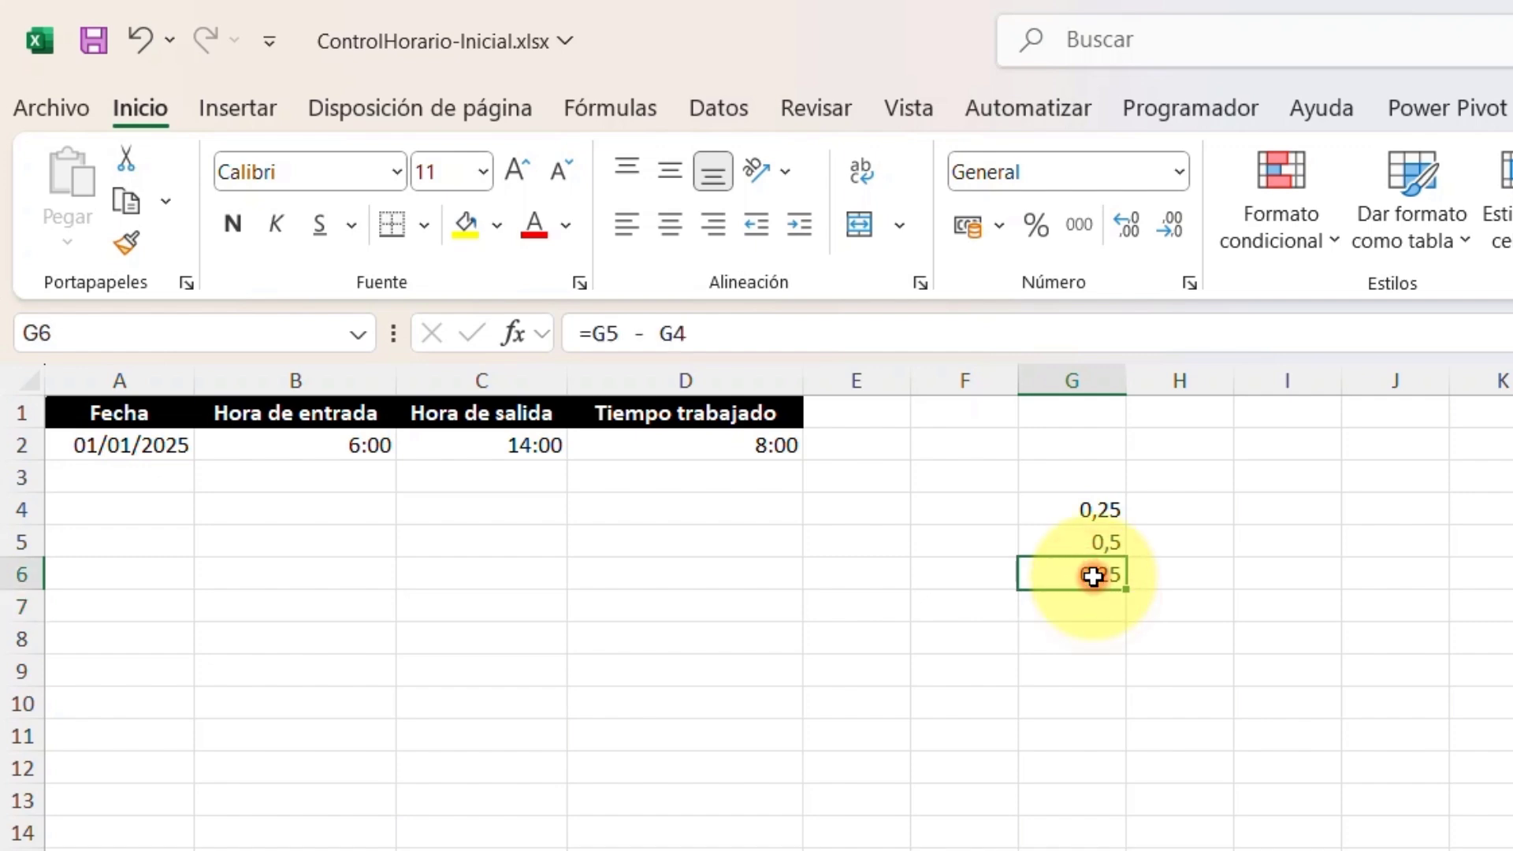
click(1183, 171)
click(1144, 713)
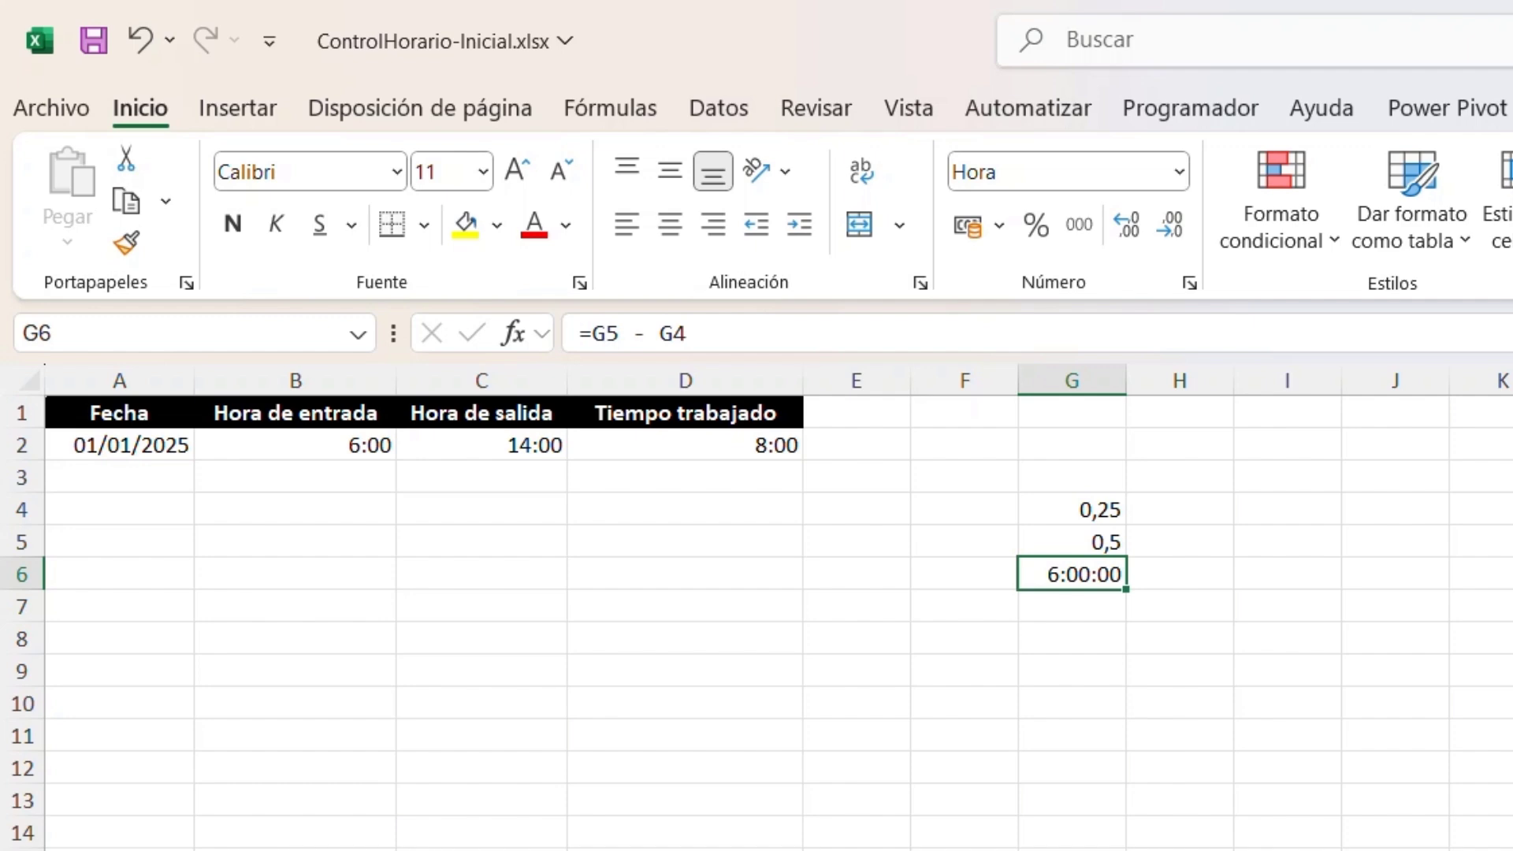
Step: Enter the midnight-crossing sample times 22:00 in H4 and 06:00 in H5
click(1199, 508)
text(22:00)
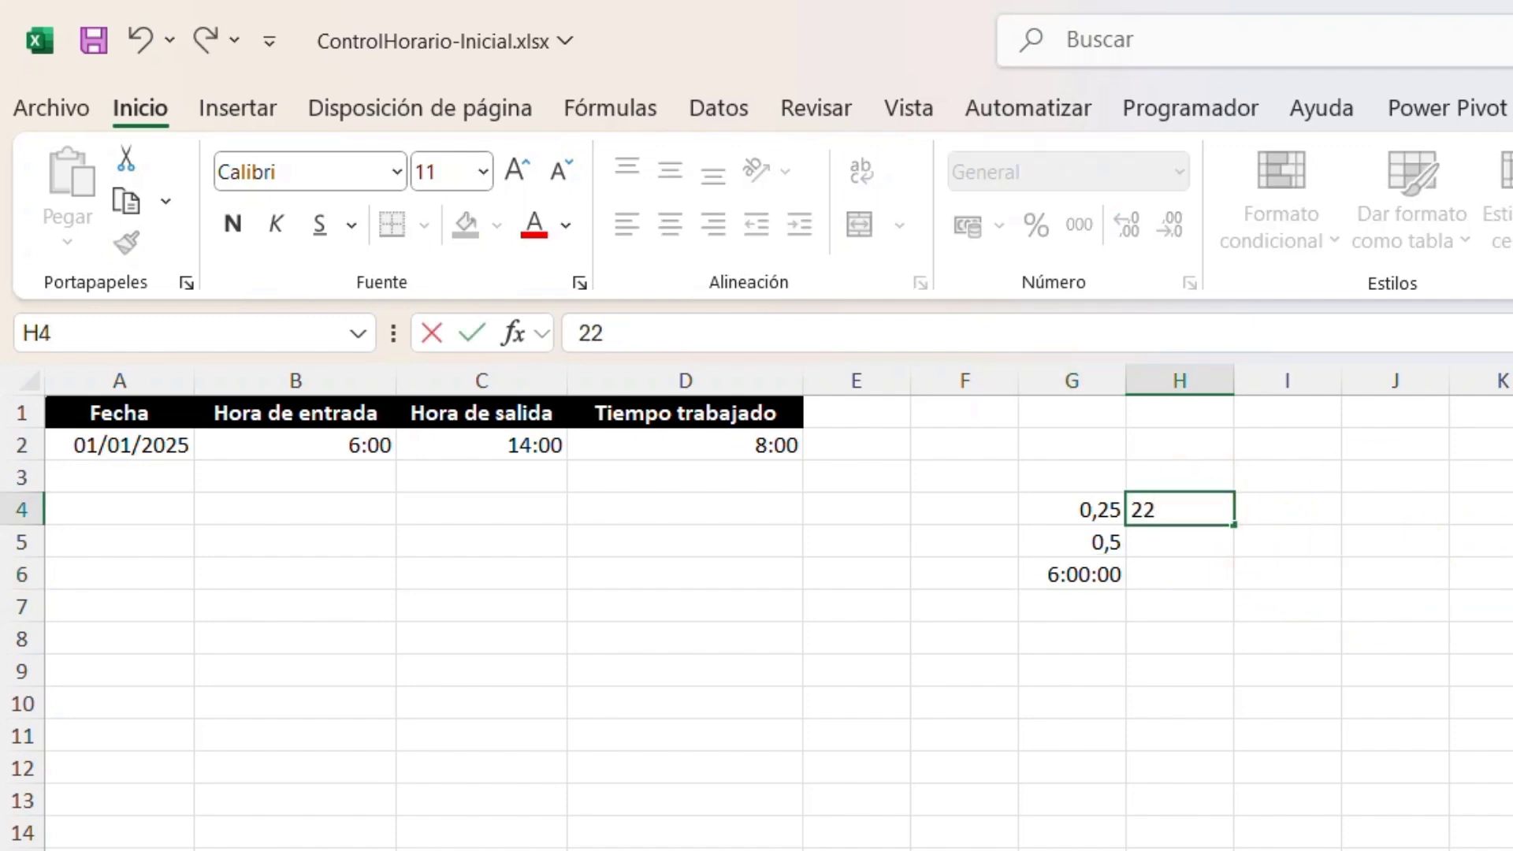
key(Return)
text(06:00)
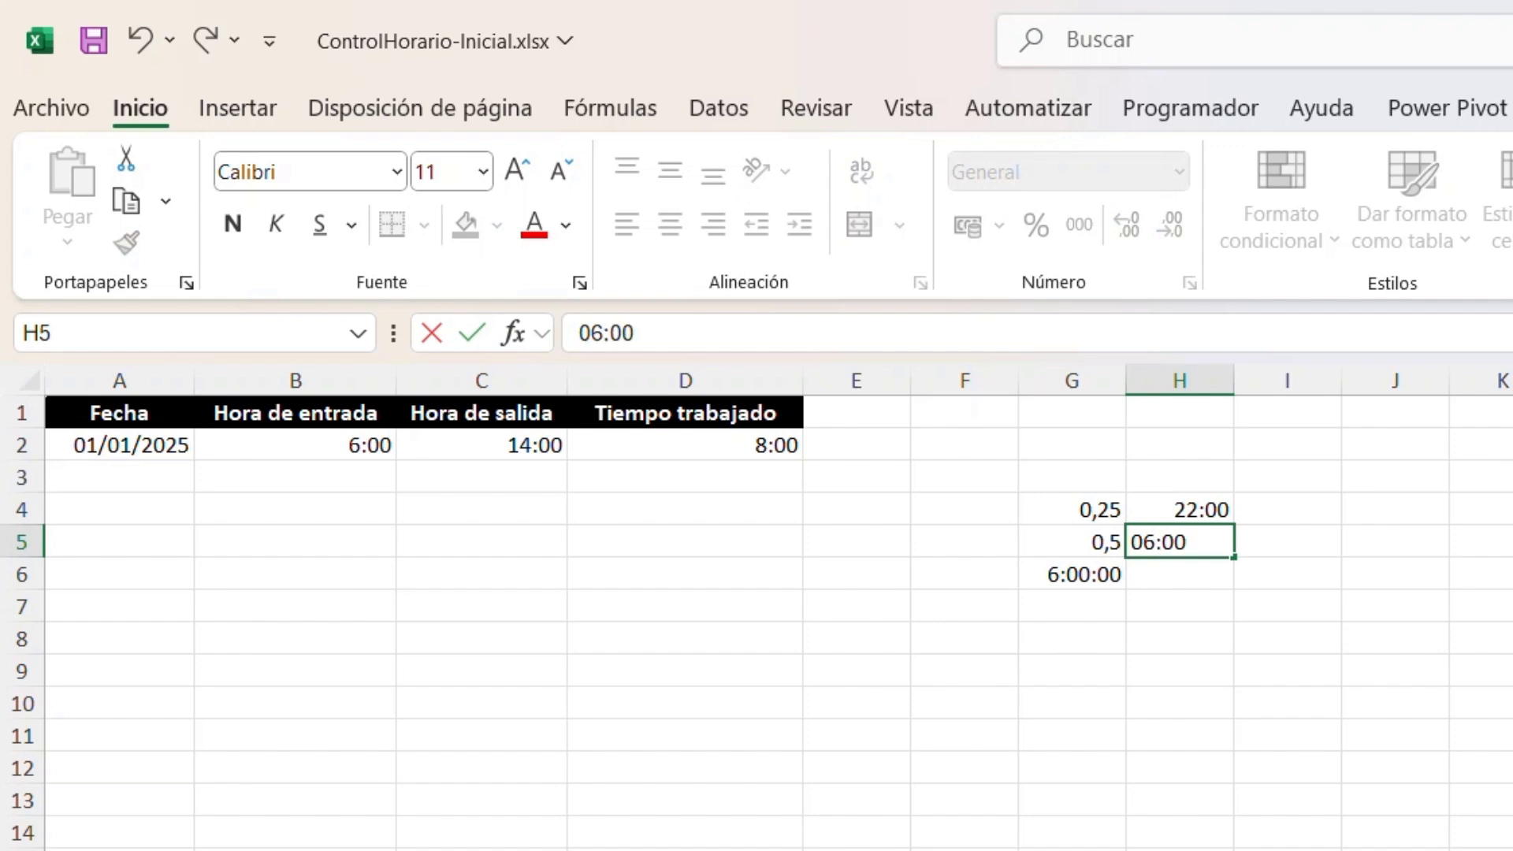
key(Return)
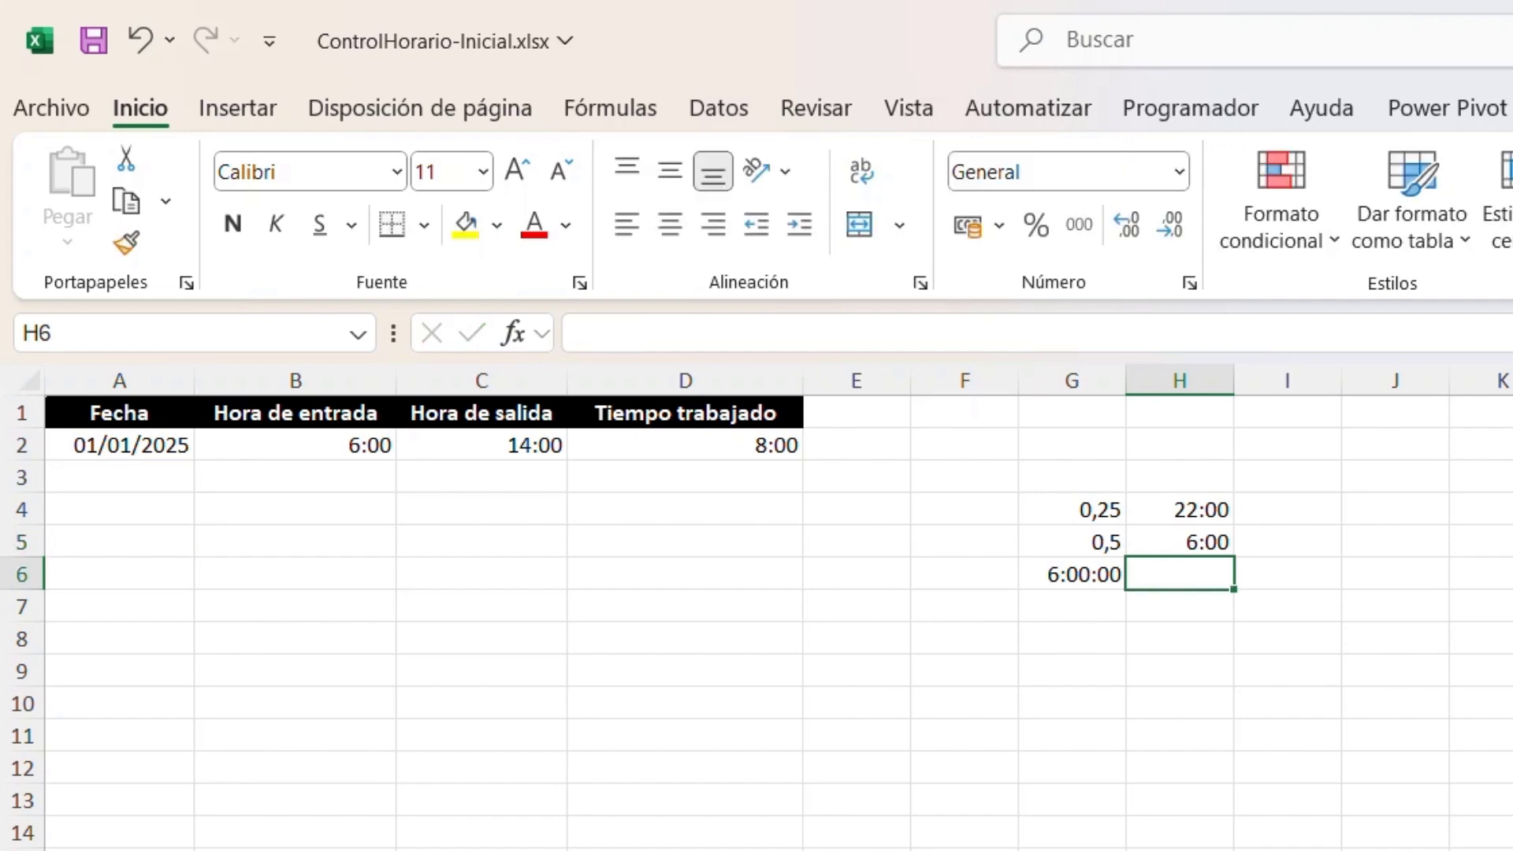
Step: Enter the formula =H5-H4 in H6 to subtract the start time from the end time
text(=)
click(1206, 542)
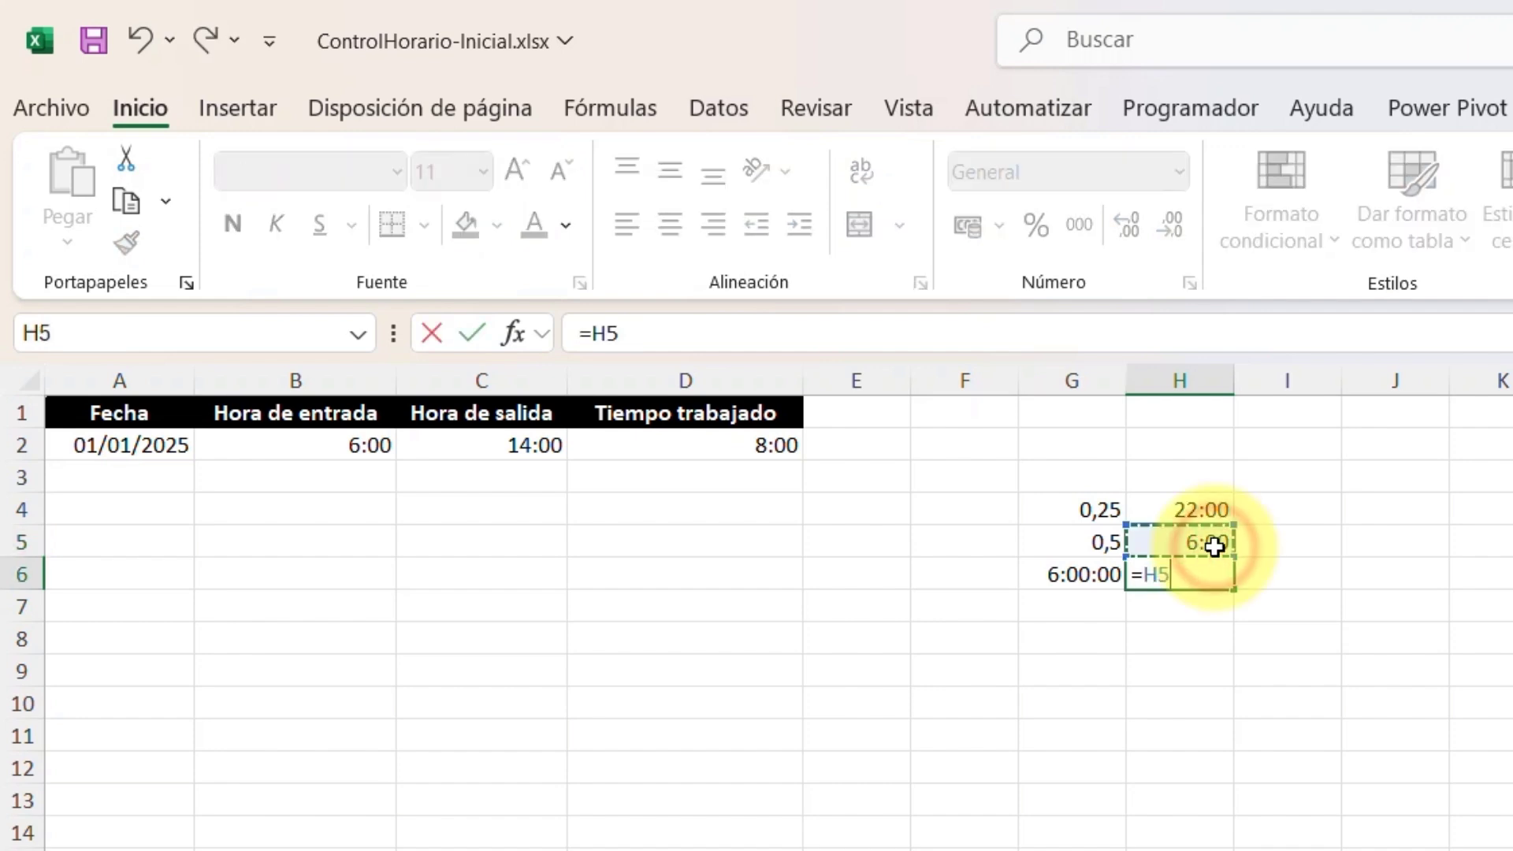
text(-)
click(1201, 505)
key(Return)
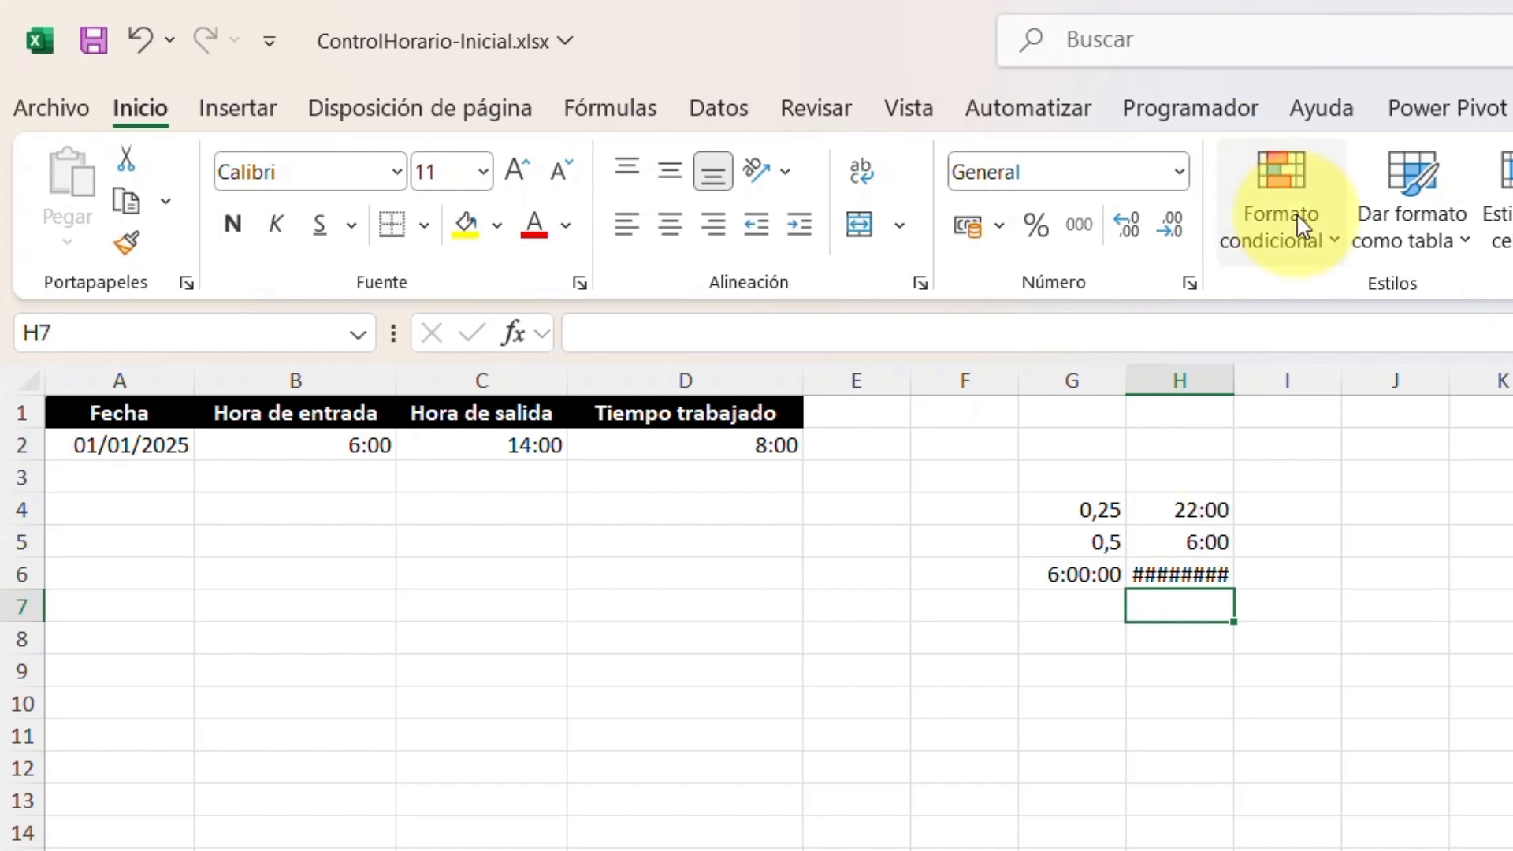
Step: Apply the General number format to H4:H6 to expose the underlying decimal values
click(1215, 511)
drag(1216, 512, 1212, 575)
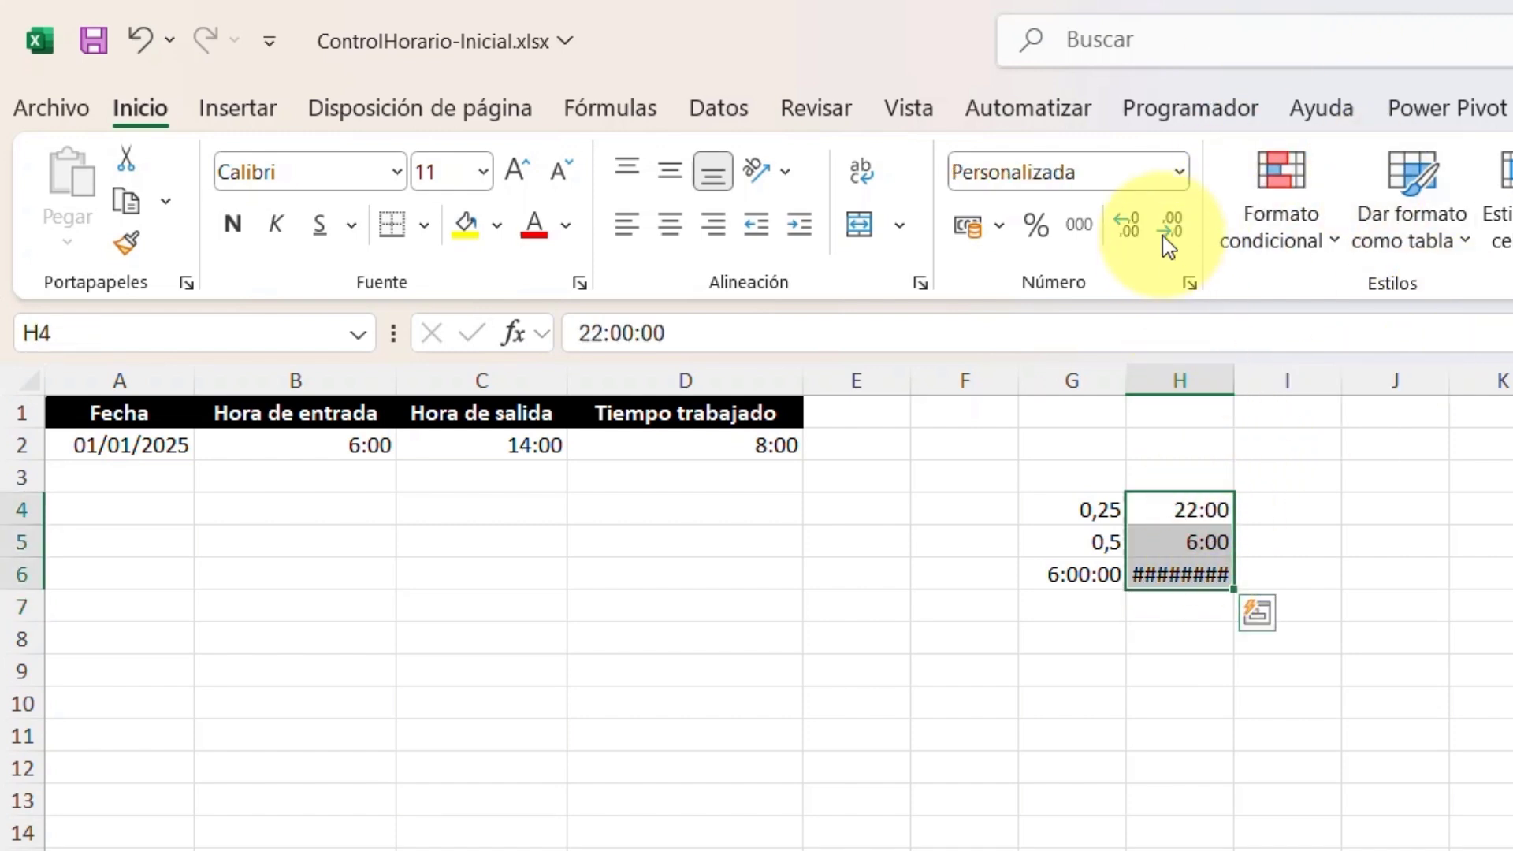
click(1180, 170)
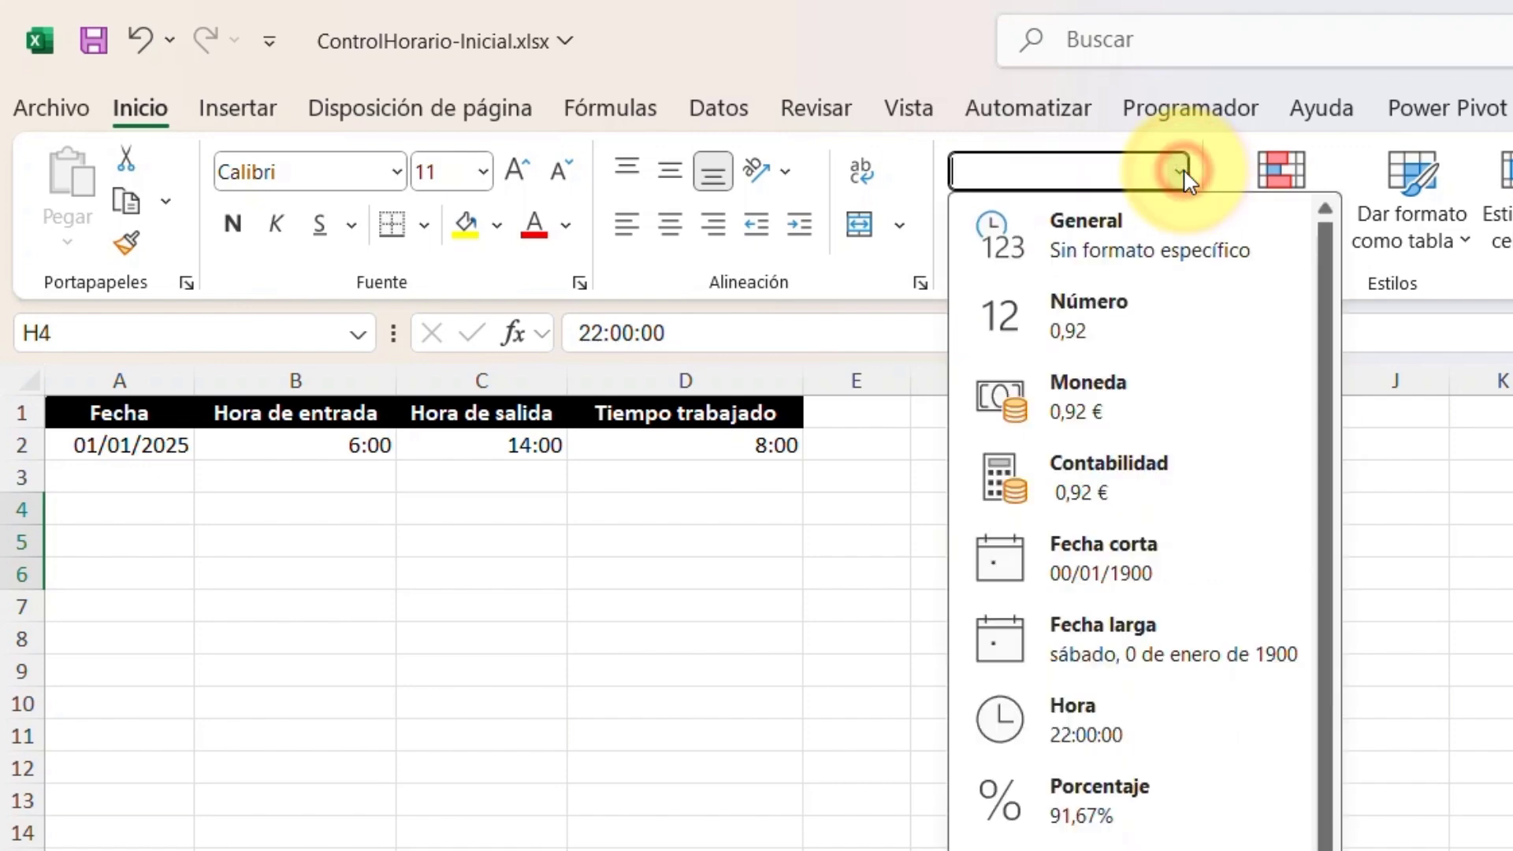
click(1391, 638)
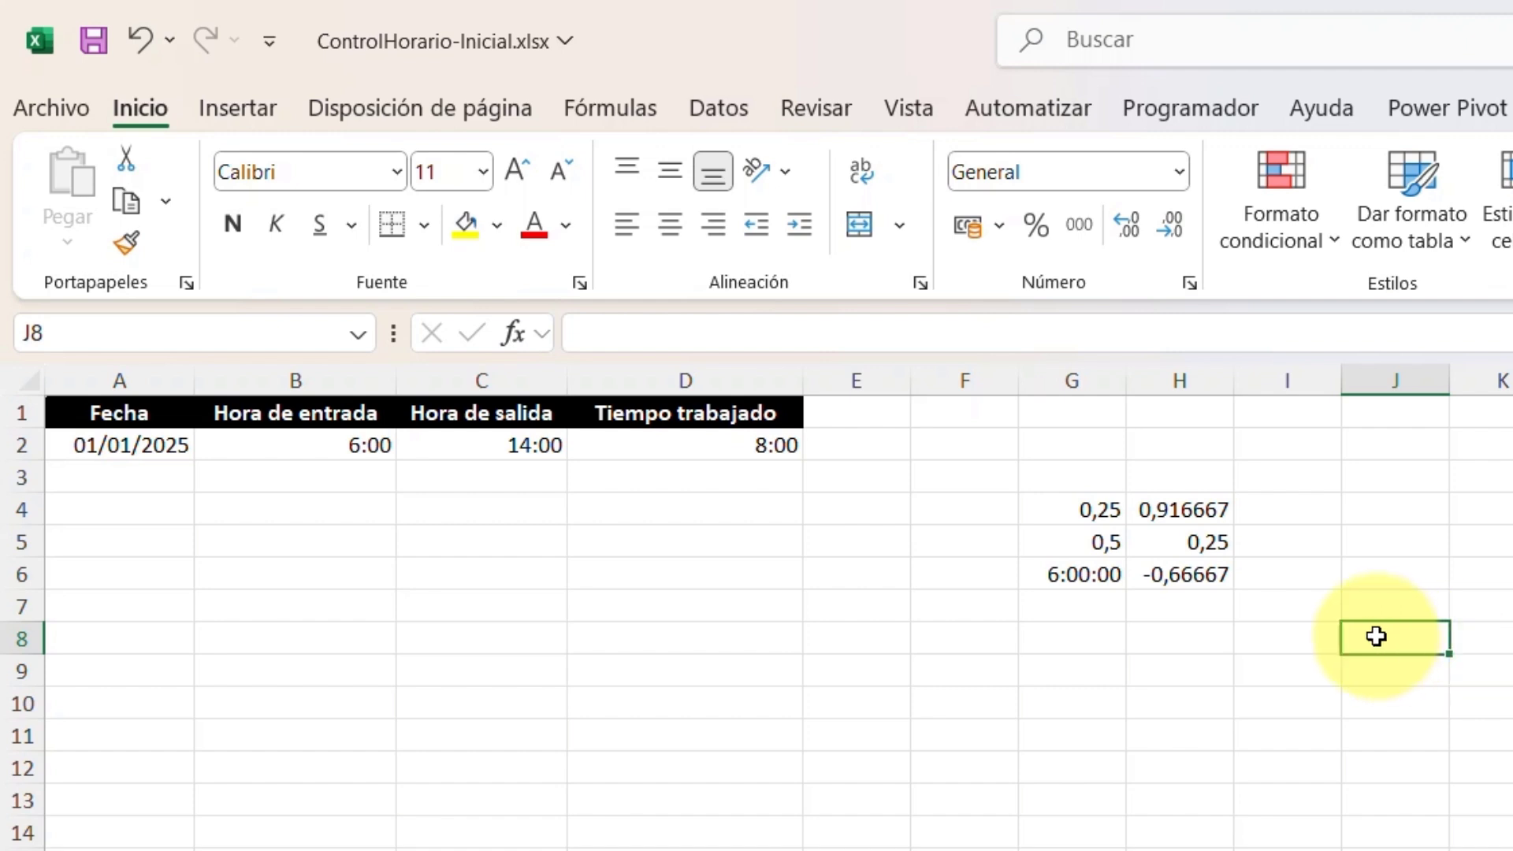
Step: Inspect the values in H4:H6, undoing and redoing the General format to compare the time and decimal representations
click(1217, 542)
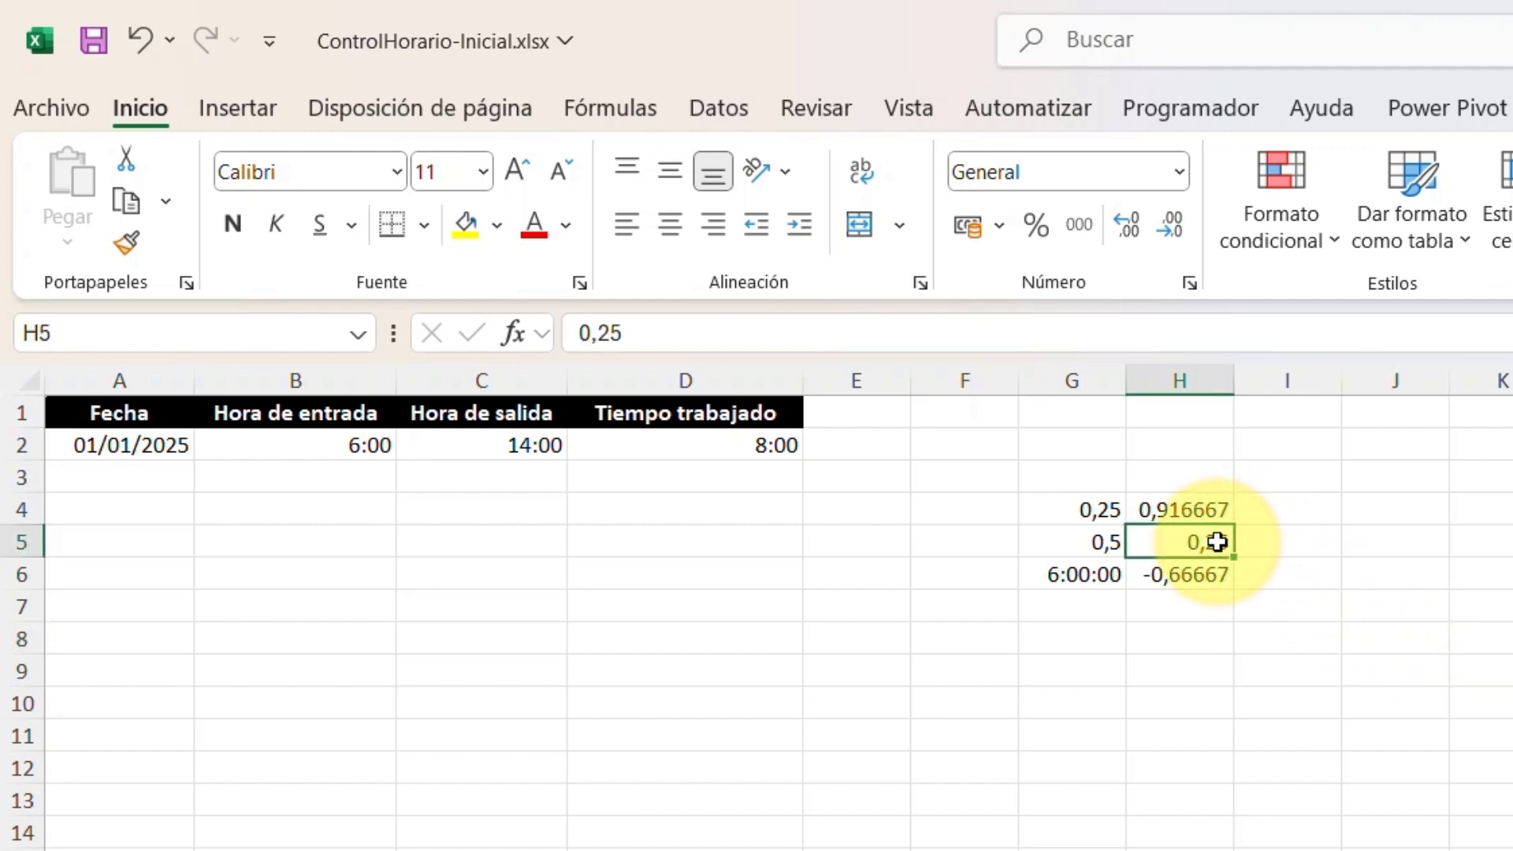
click(1168, 512)
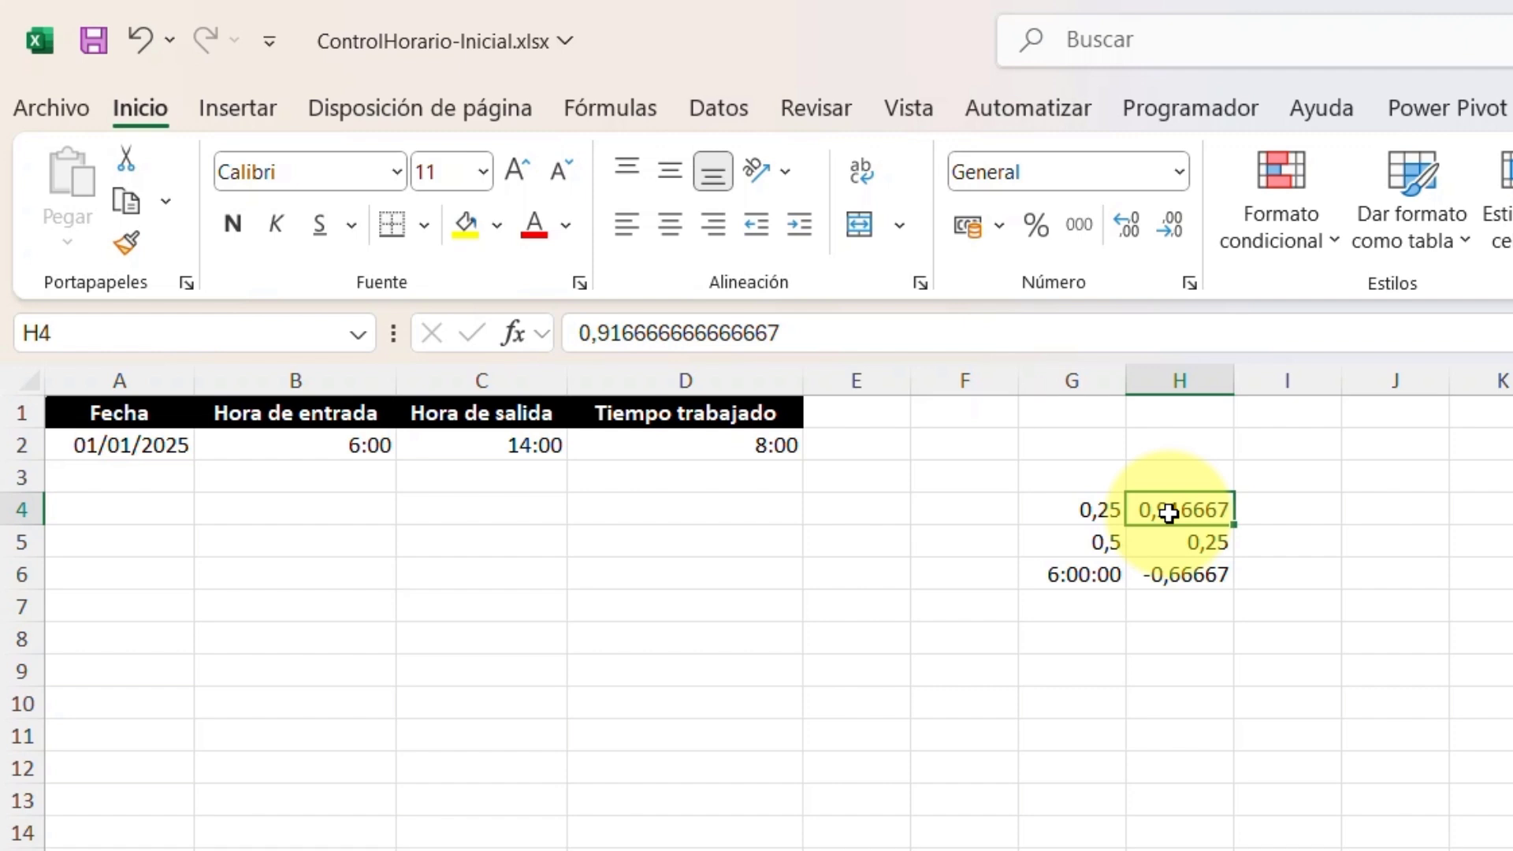
click(1159, 575)
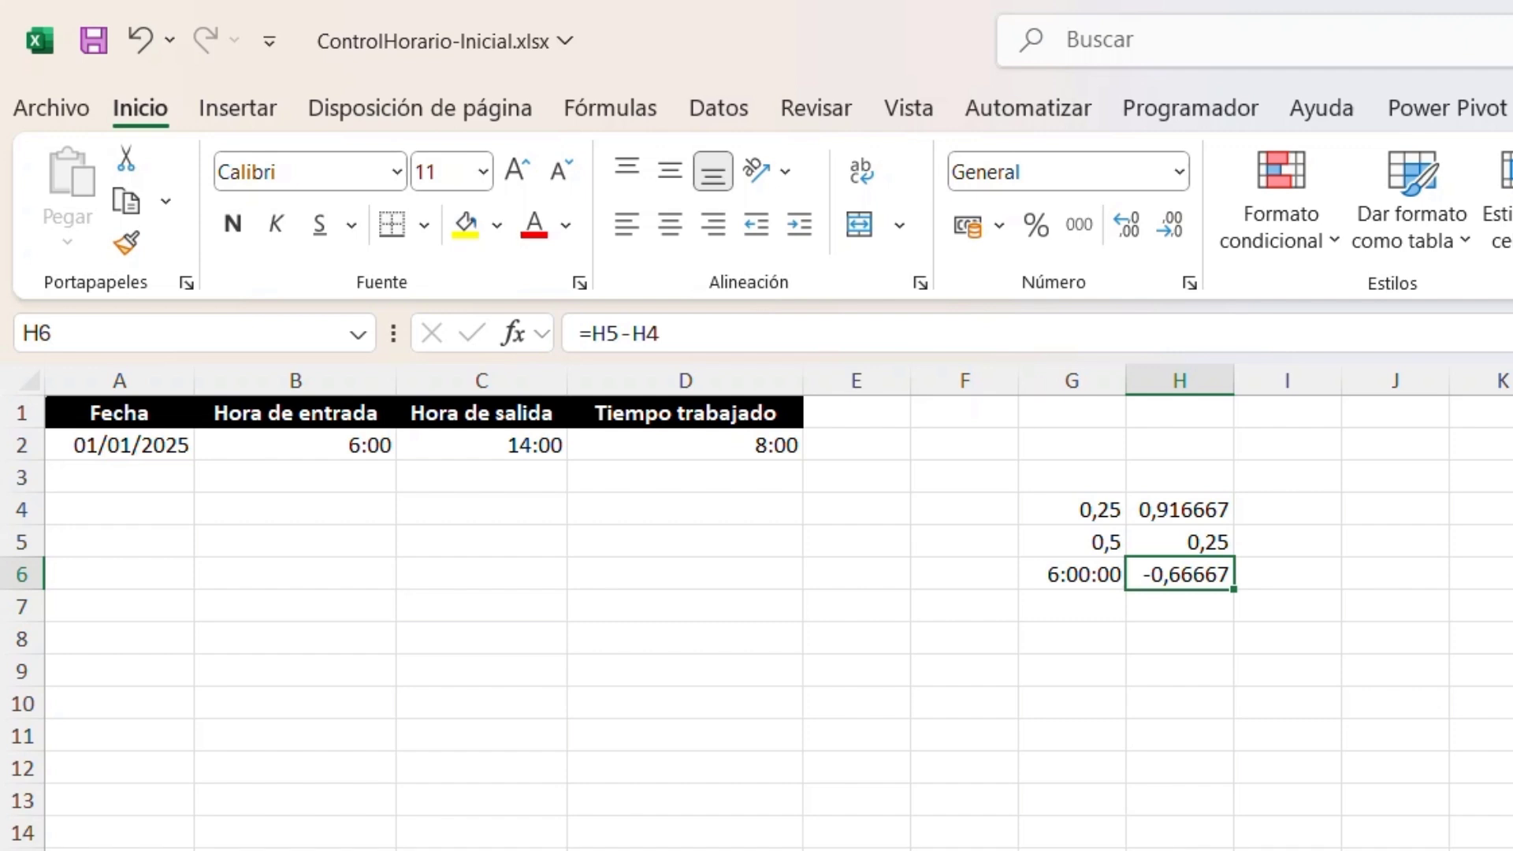
click(141, 40)
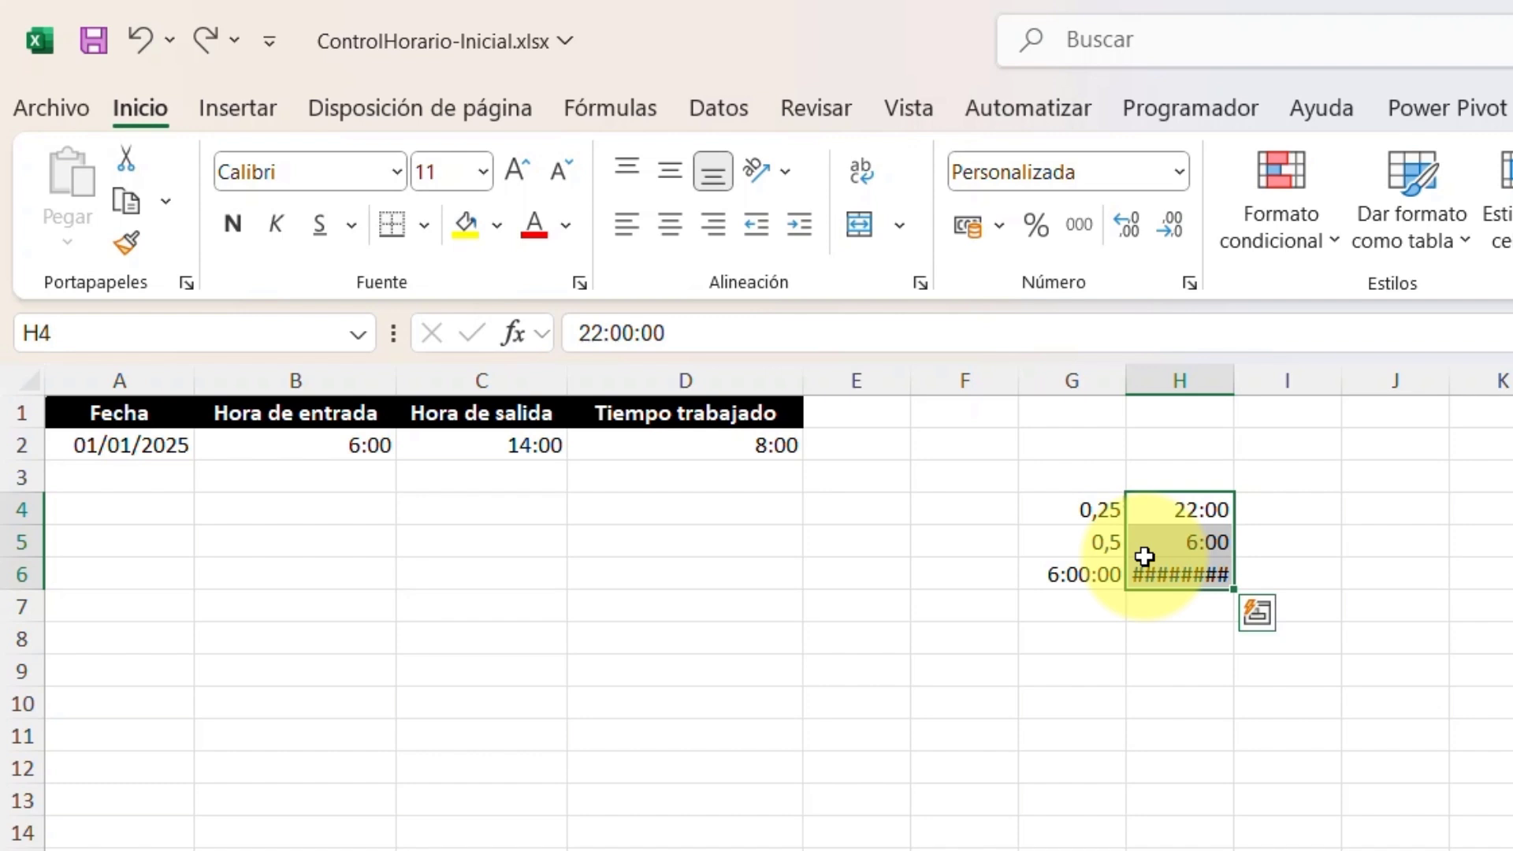
click(206, 45)
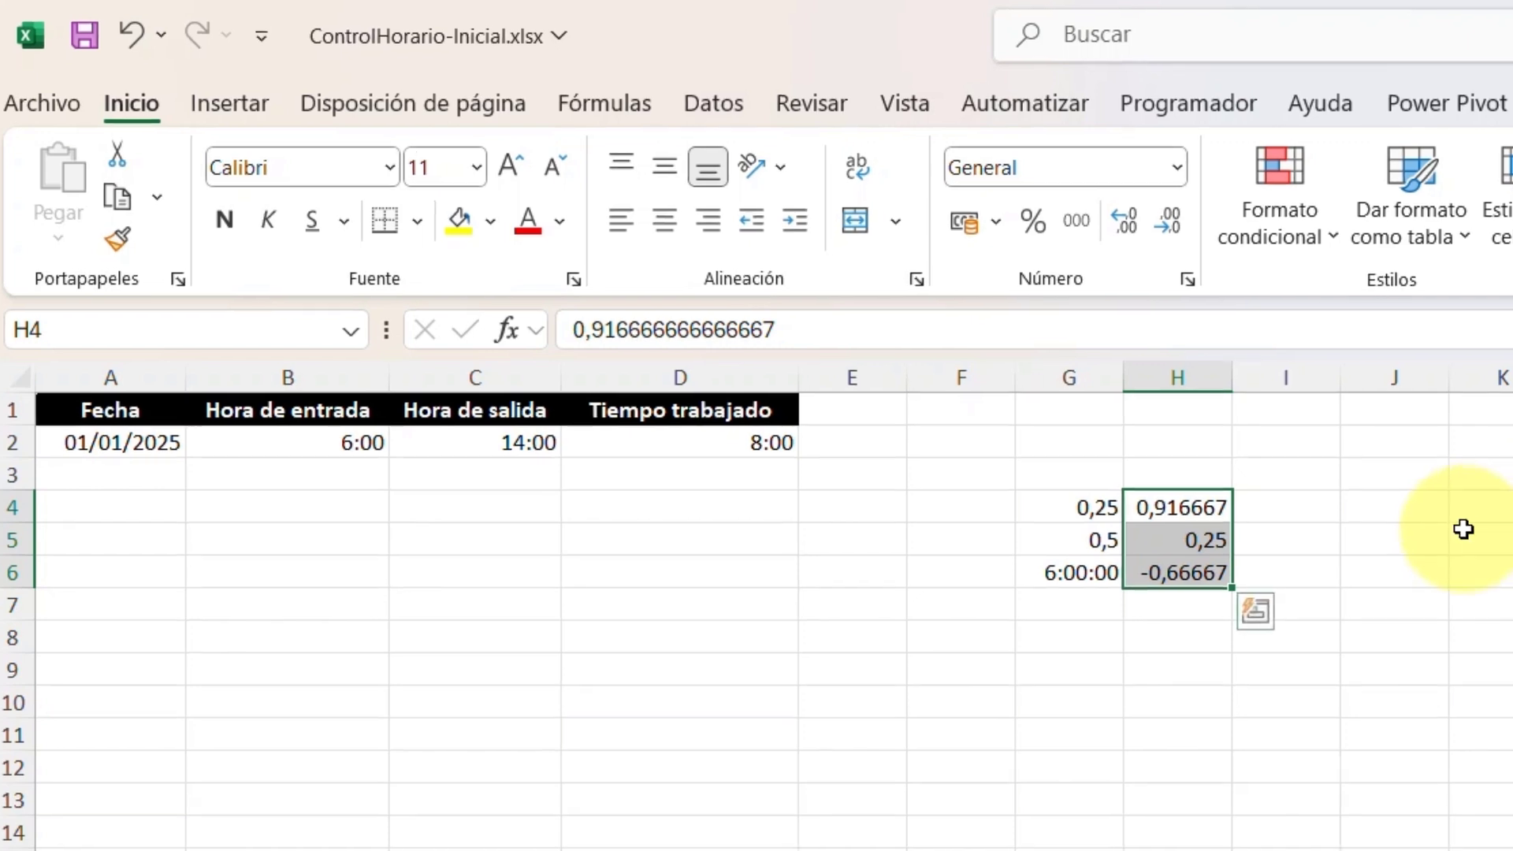
Step: Enter the formula =H5 + 1 in I5 to add a full day to the end time
click(1320, 549)
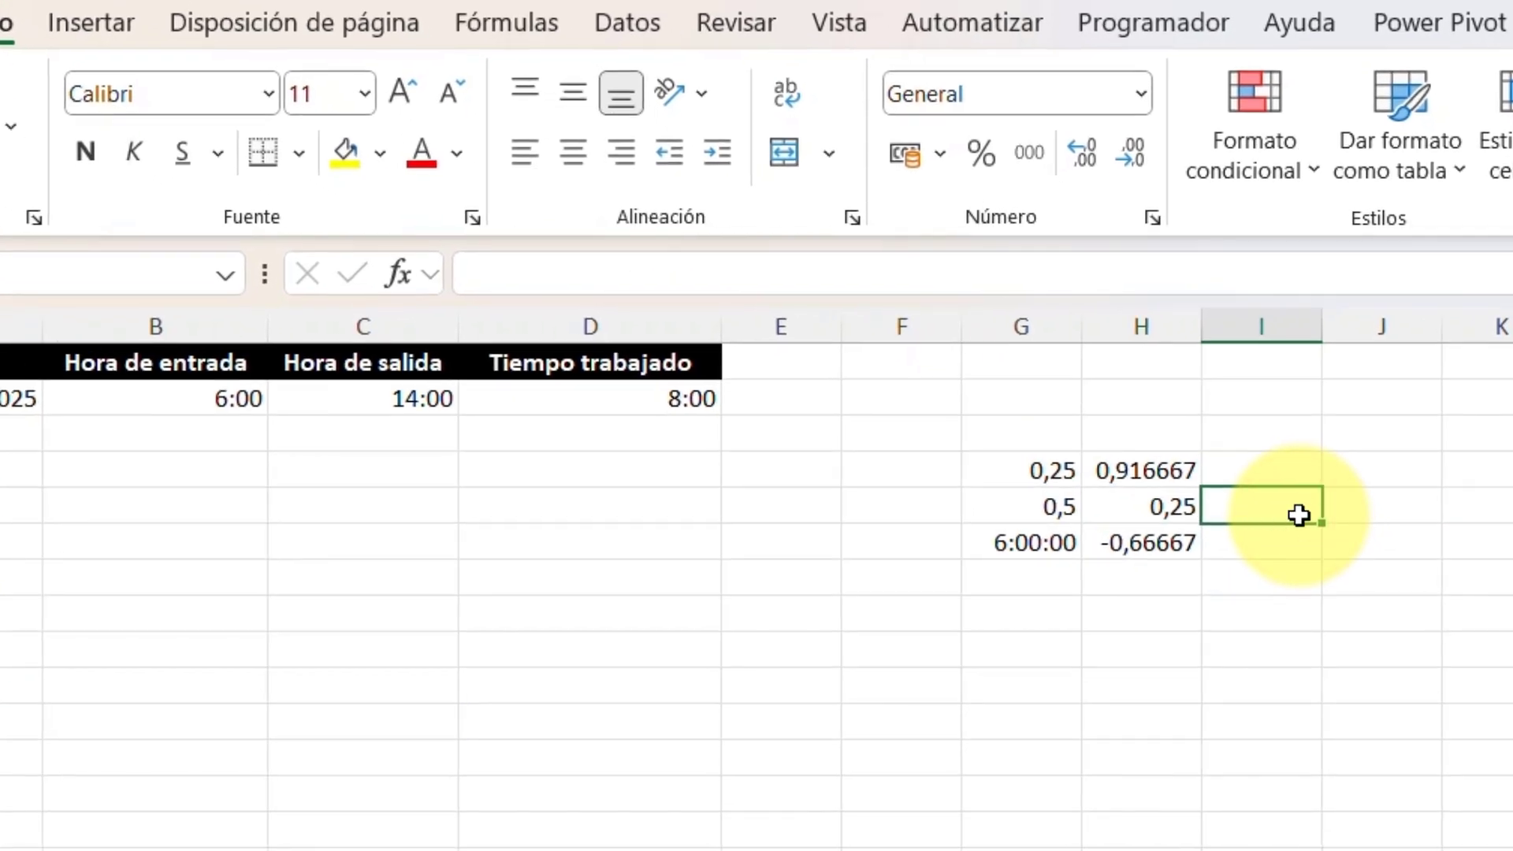
text(=)
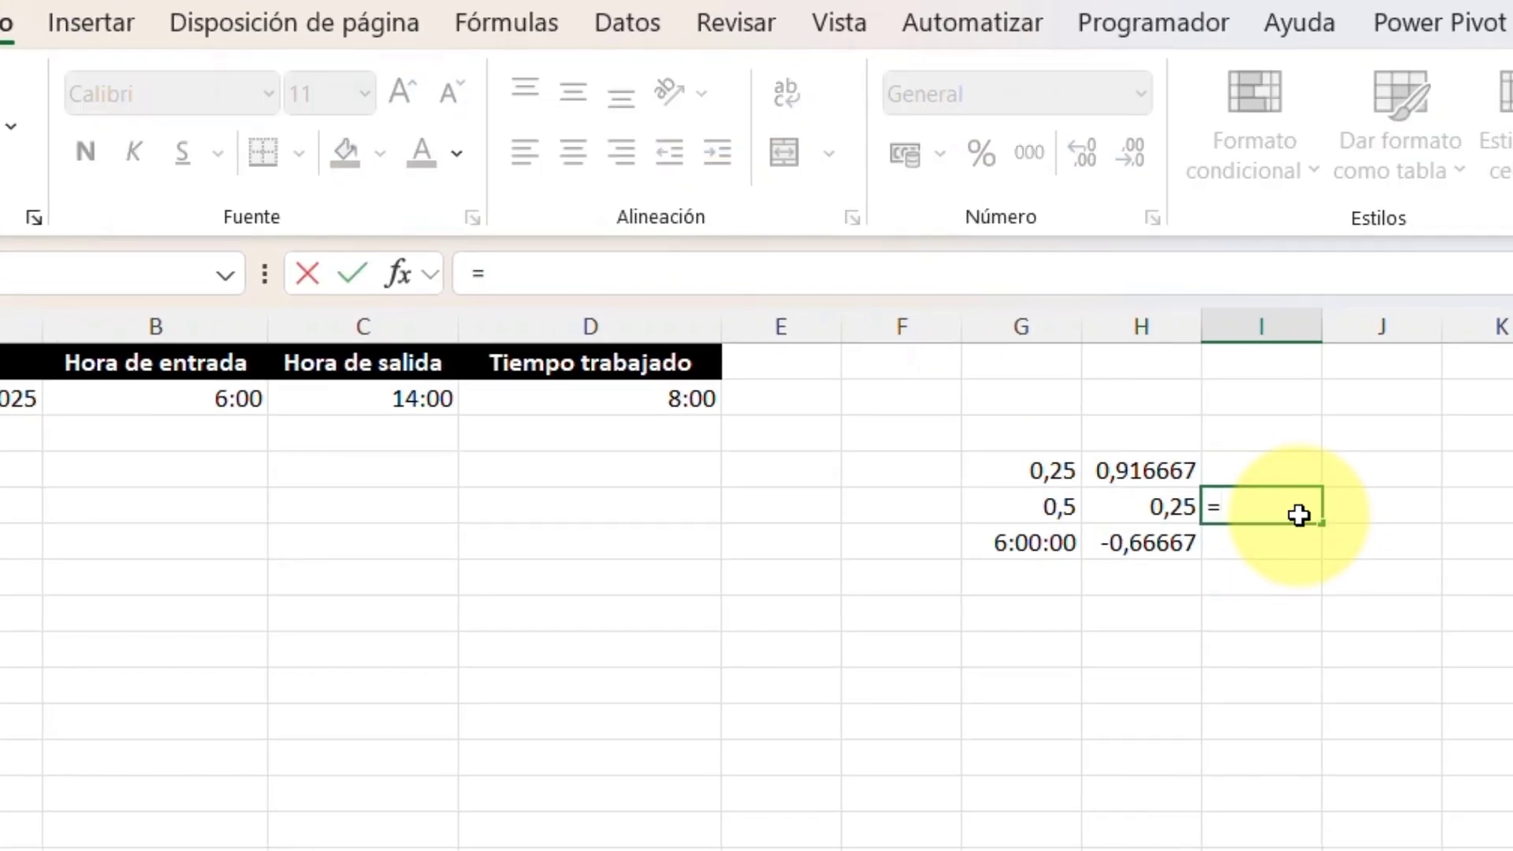
click(1142, 498)
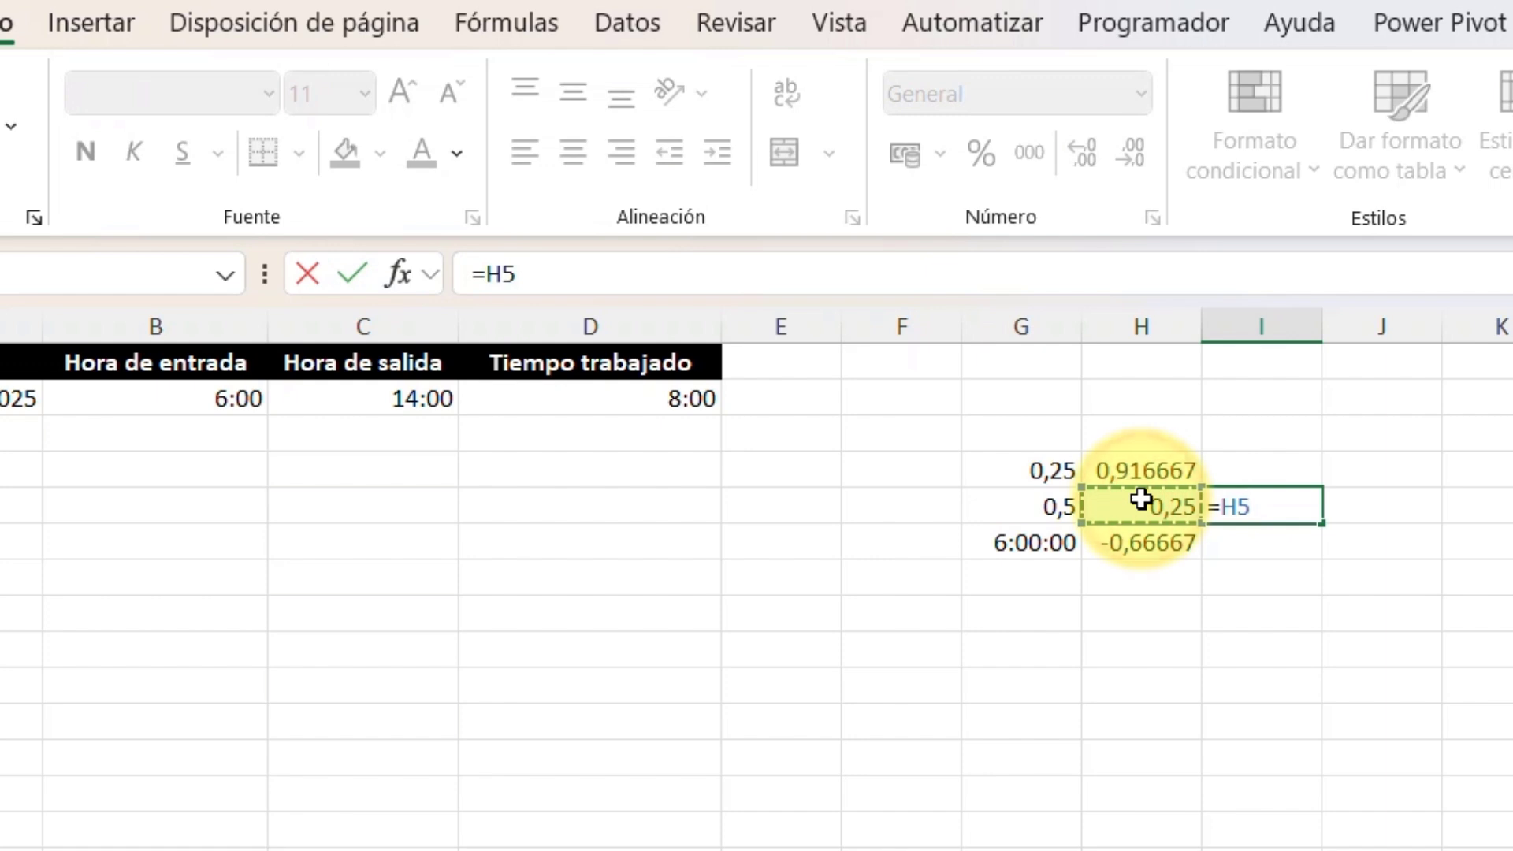
text(+ 1)
key(Return)
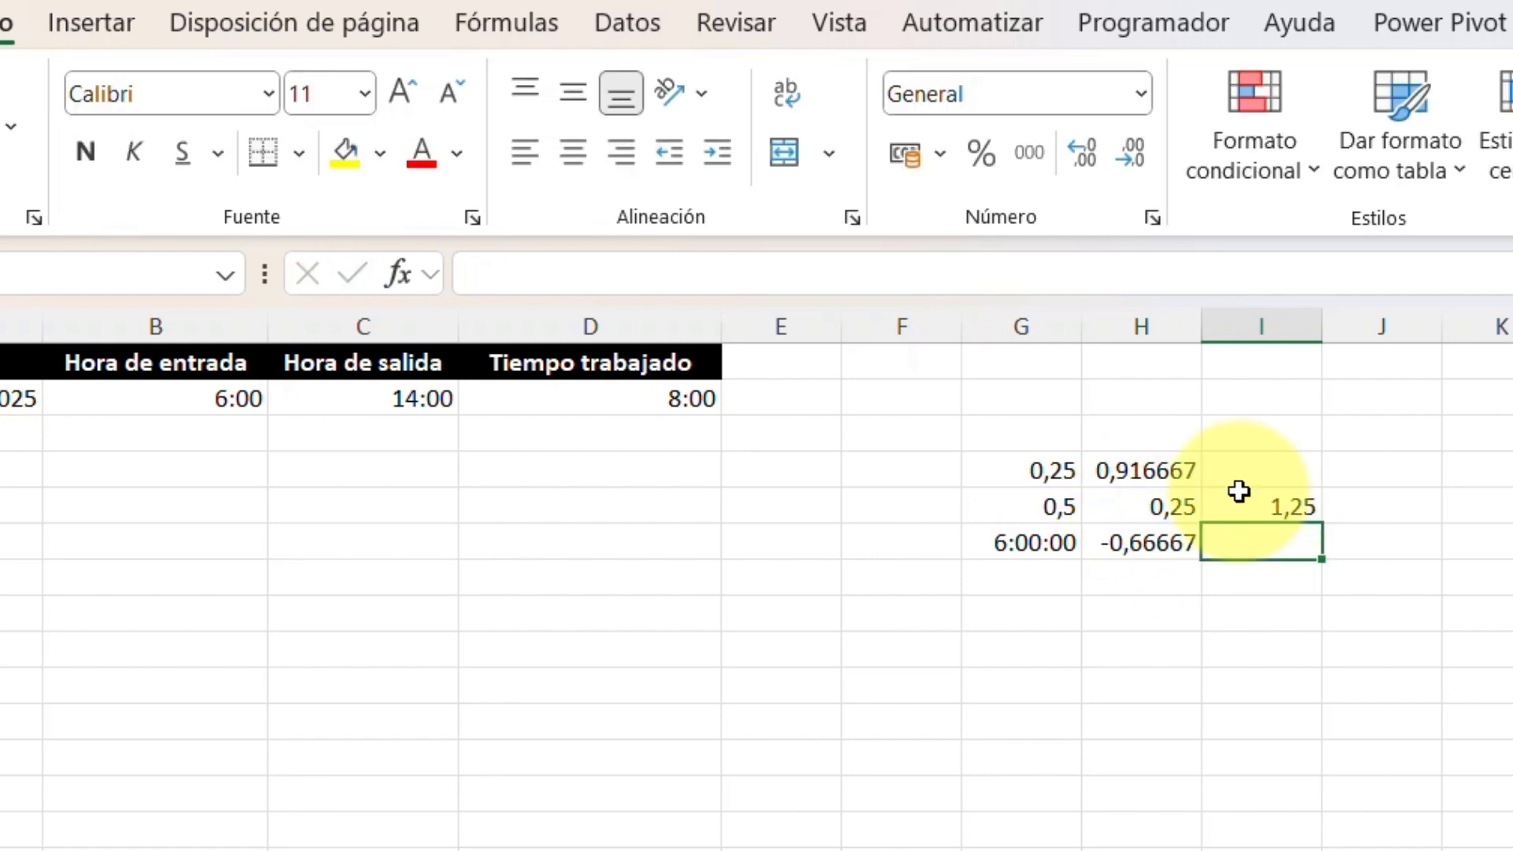
click(1241, 495)
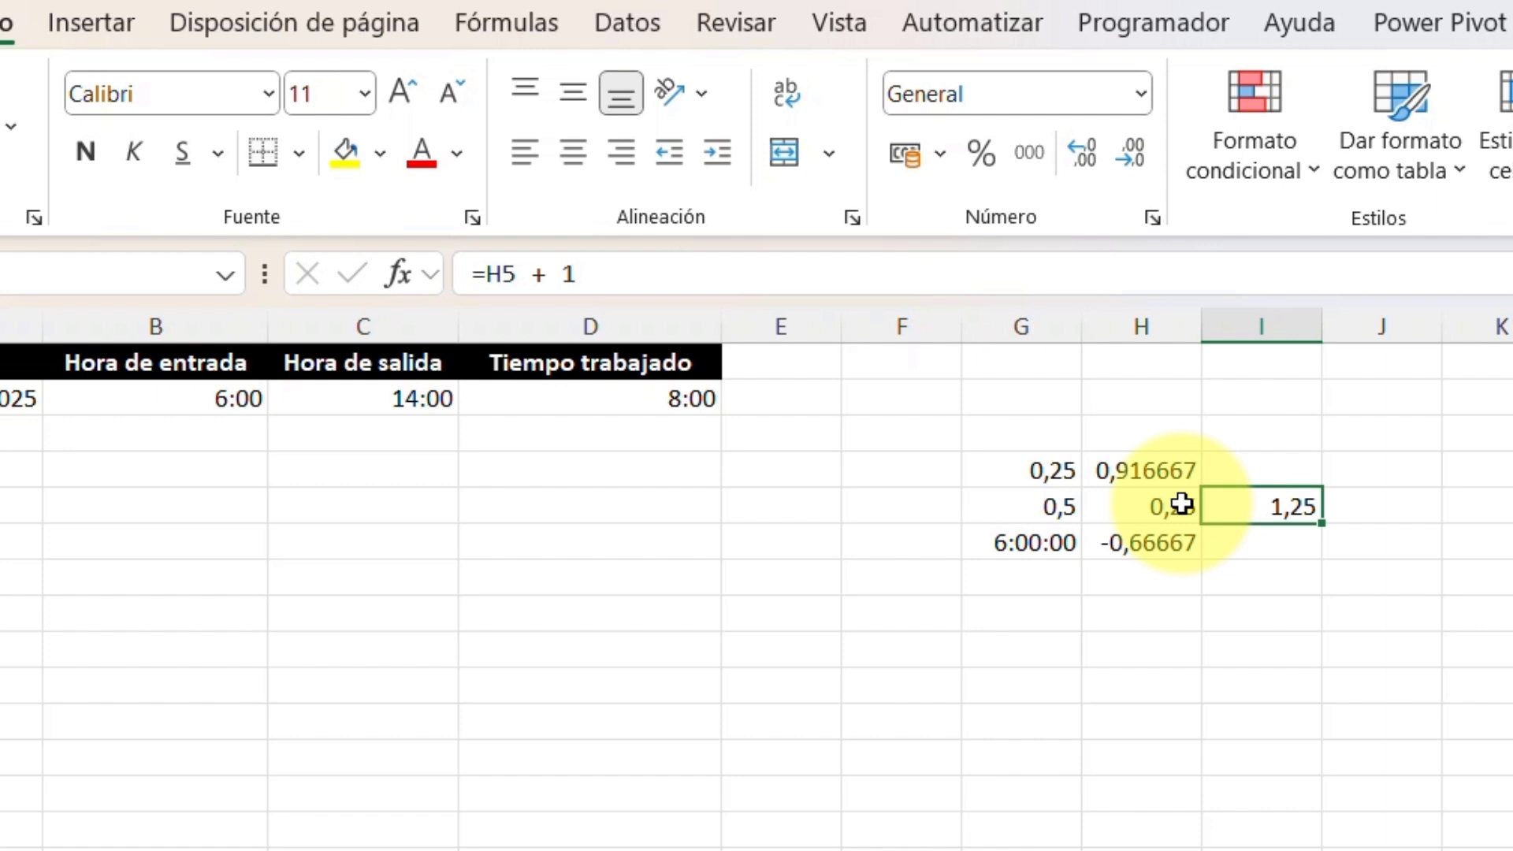
Step: Enter the formula =I5-H4 in I6 to subtract the start time from the day-adjusted end time
click(1260, 542)
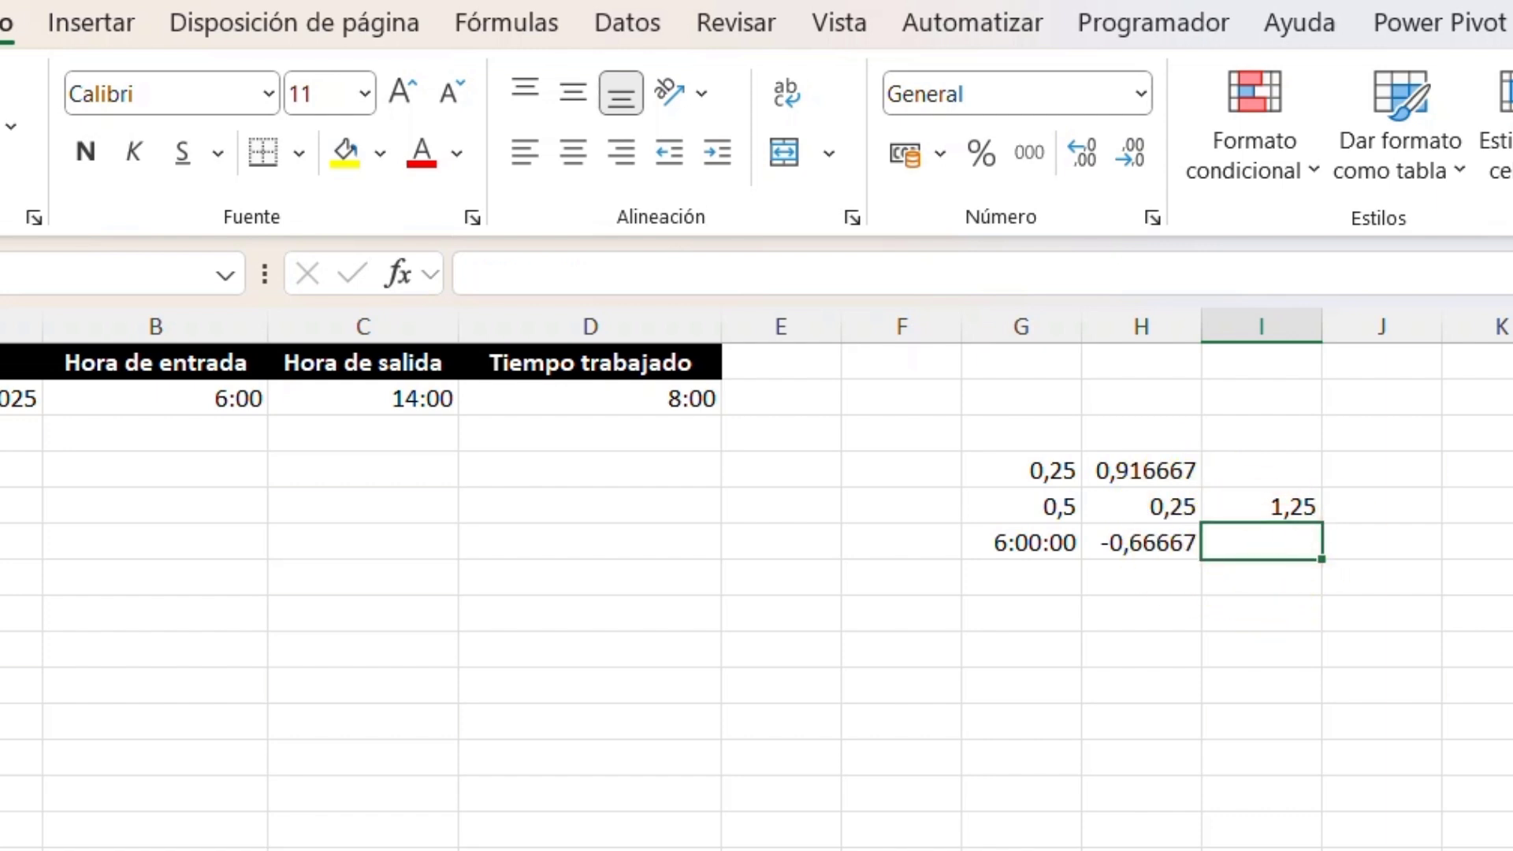
text(=)
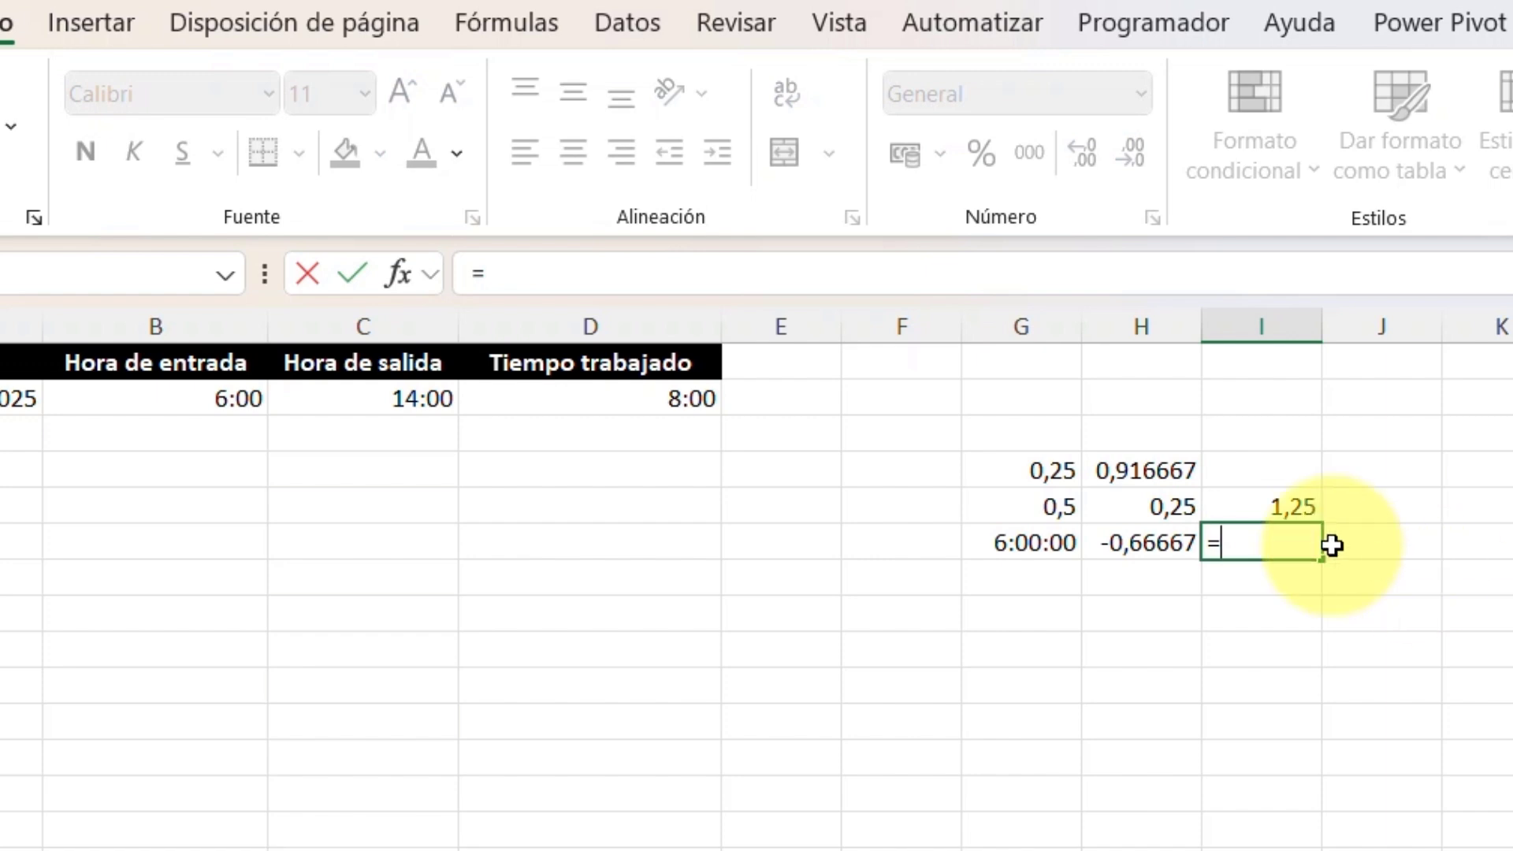
click(1252, 497)
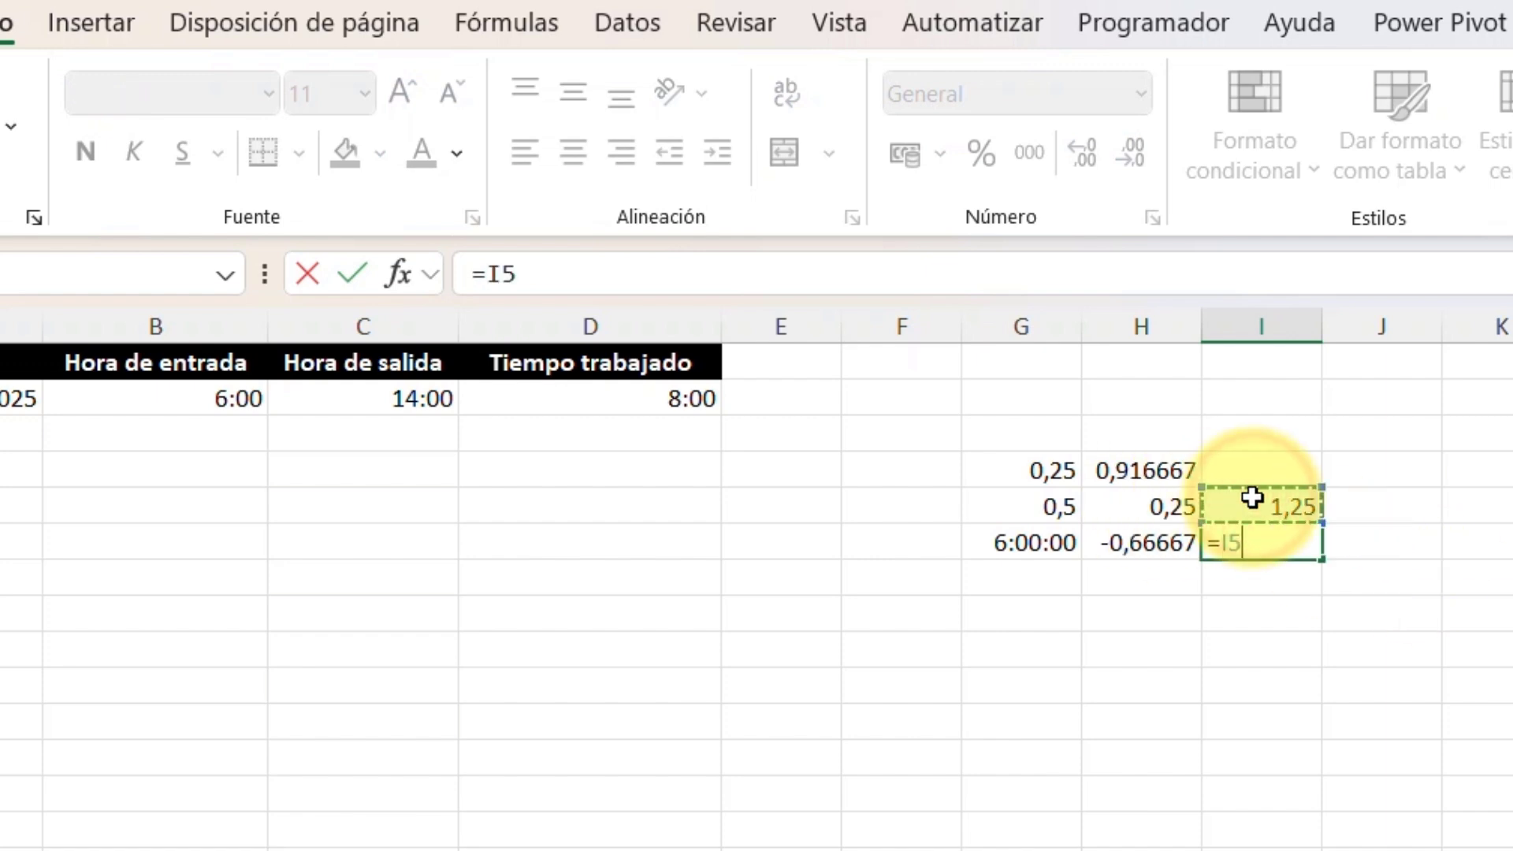
text(-)
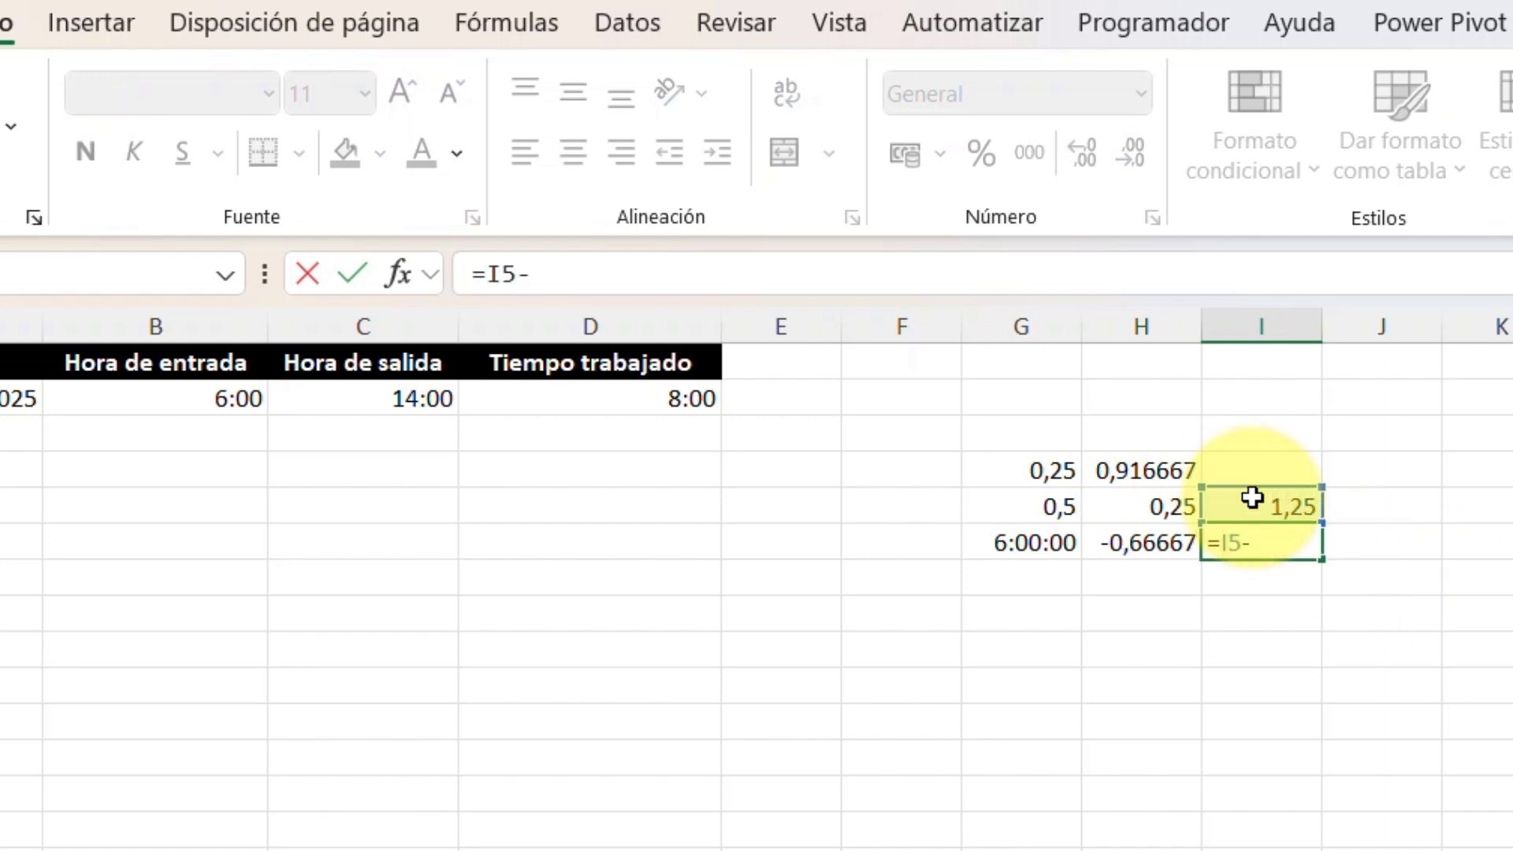
click(1149, 472)
key(Return)
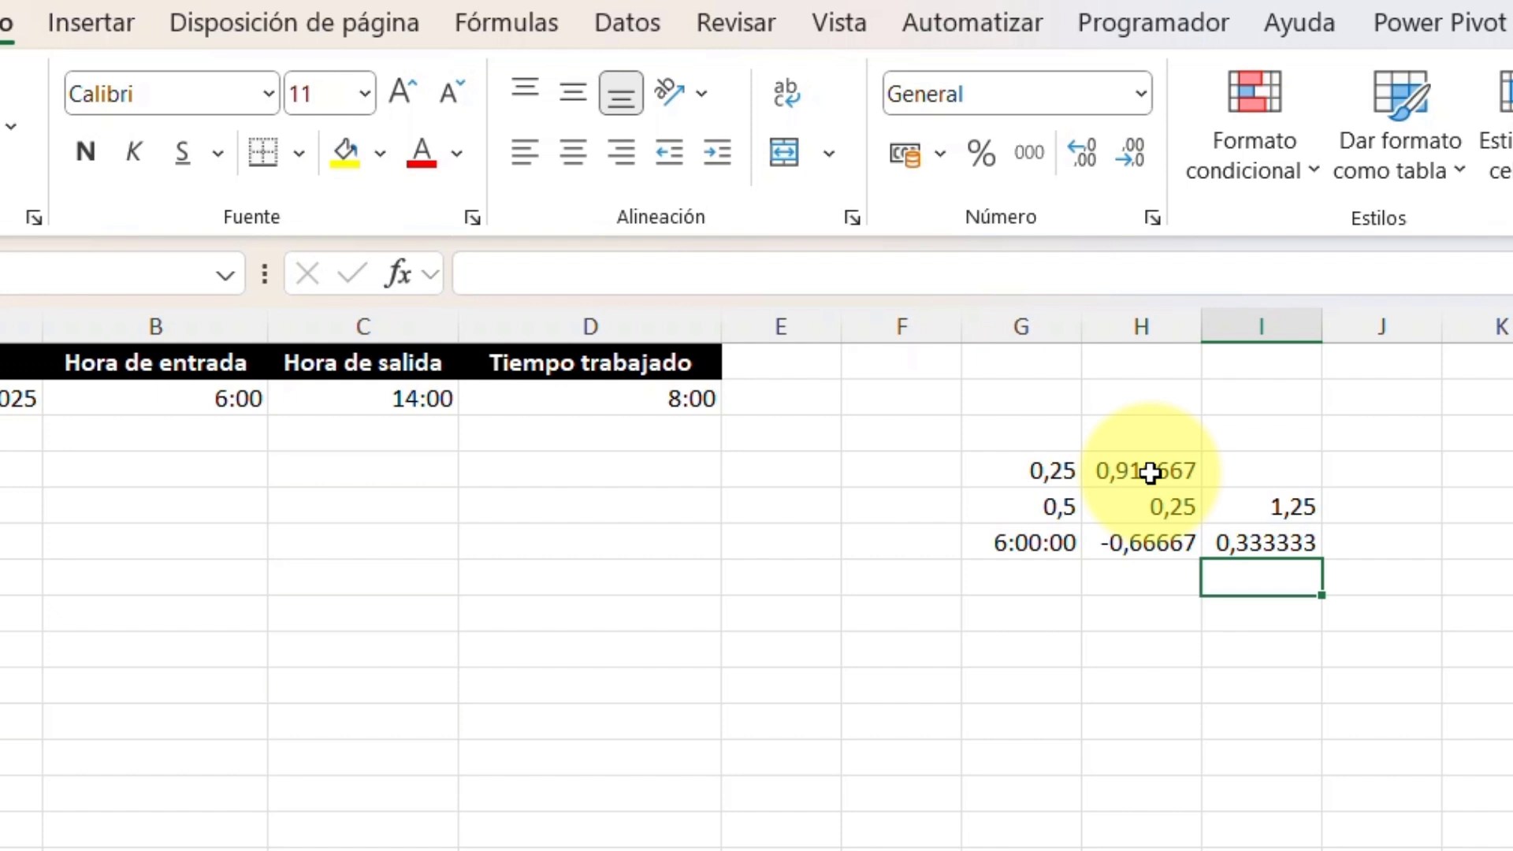
Step: Examine the day-adding formula in I5 and the worked-time formula in D2, leaving both unchanged
double_click(1282, 512)
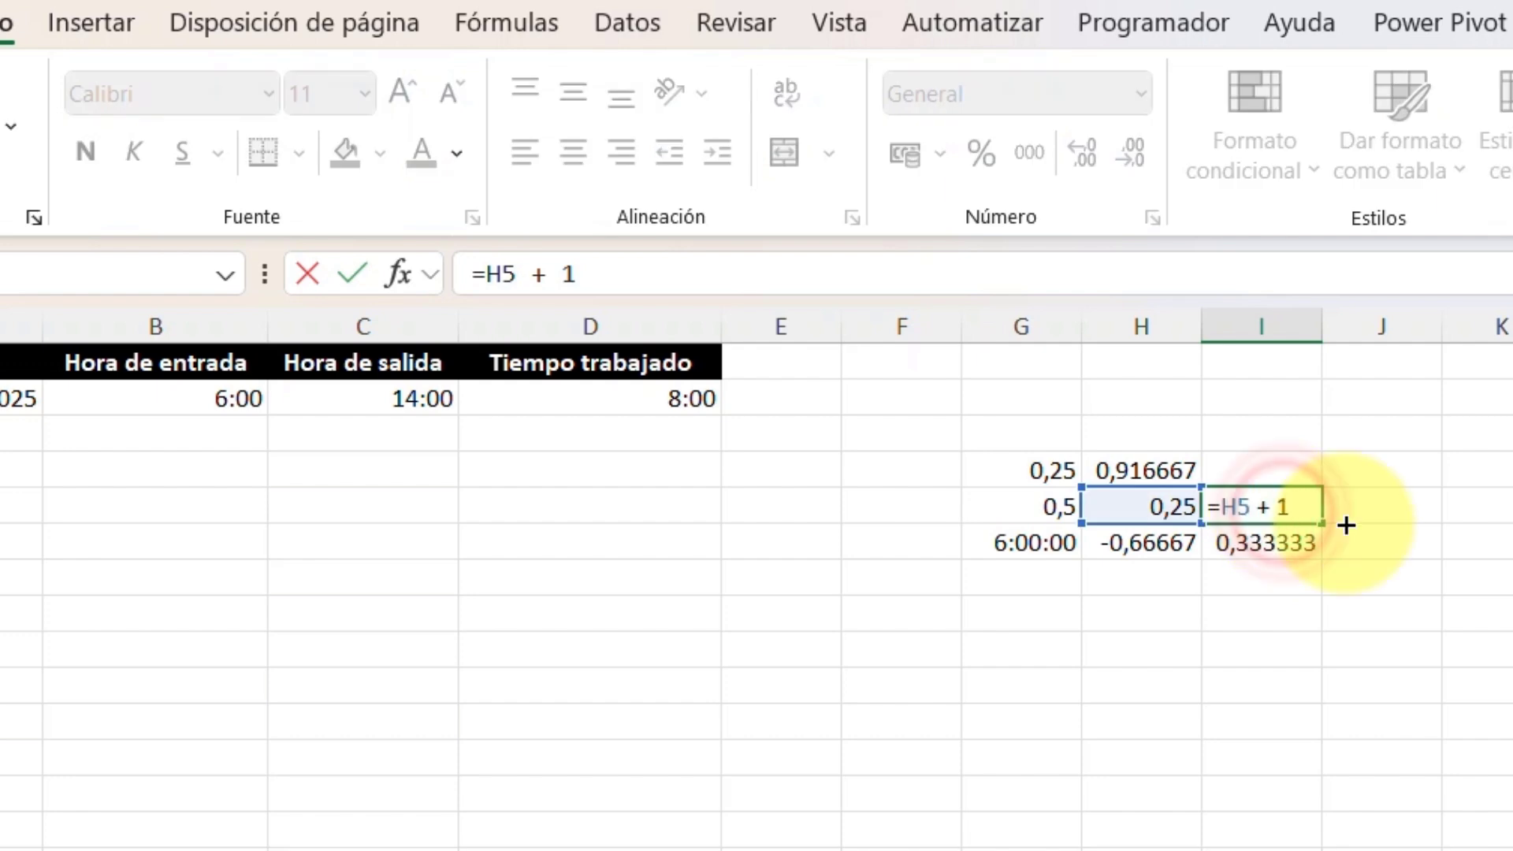
click(628, 399)
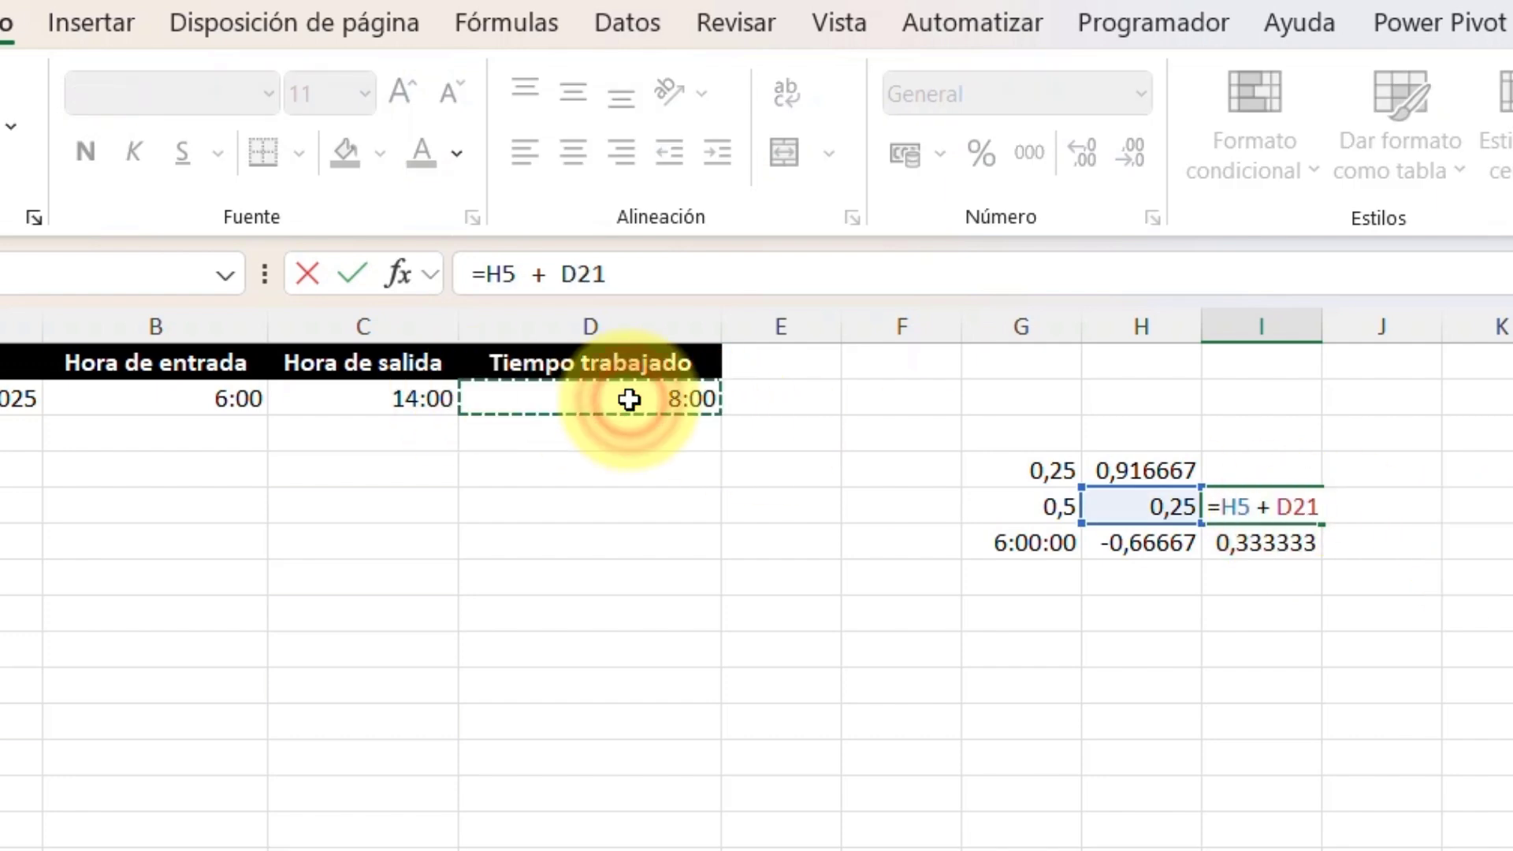
key(Escape)
click(628, 399)
double_click(628, 399)
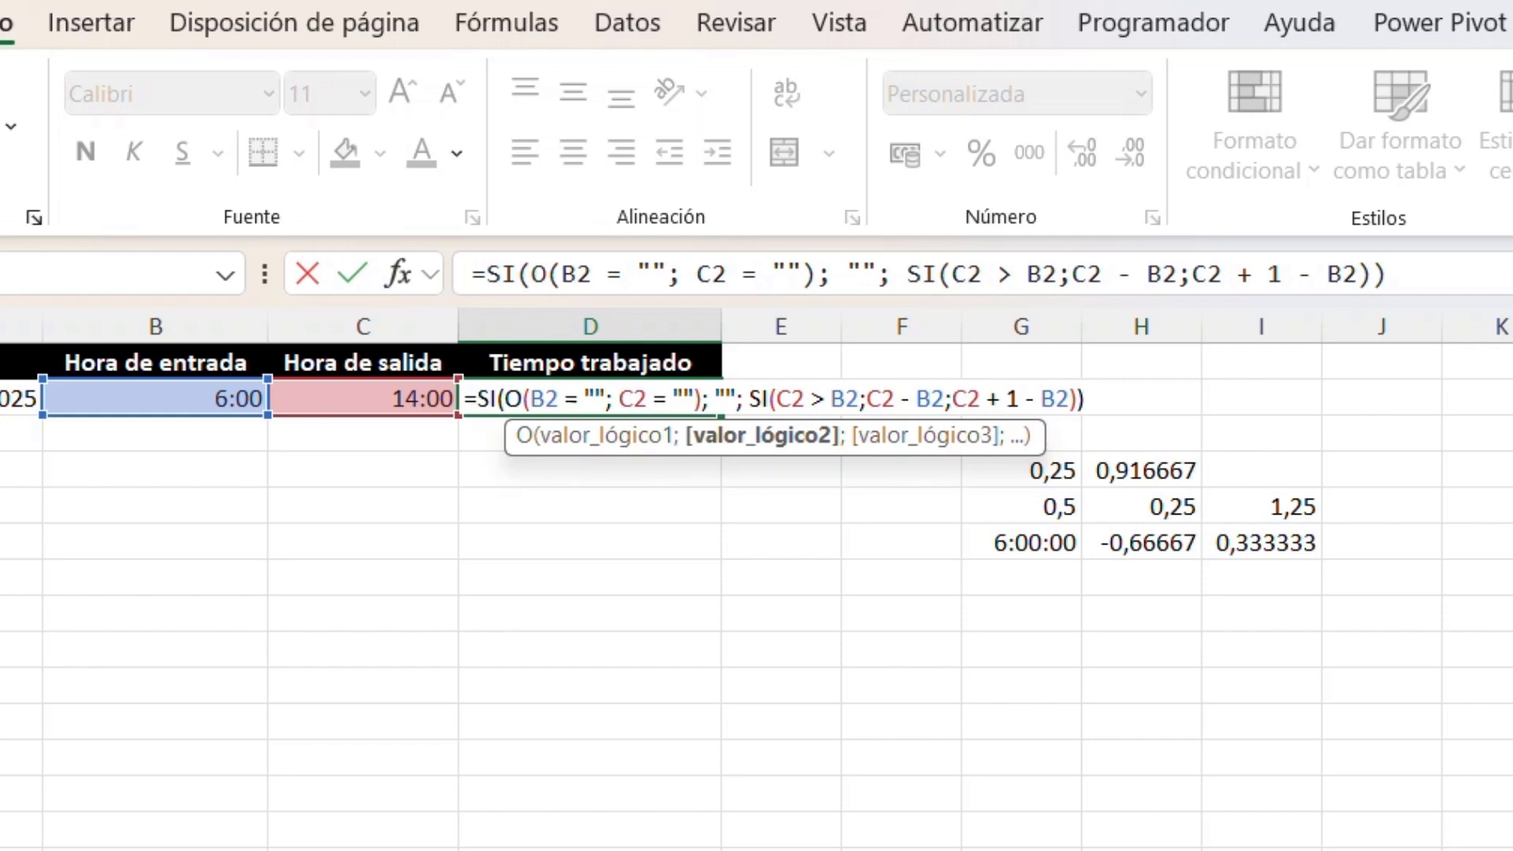
key(Return)
Step: Apply the Hora number format to the difference in I6
click(1232, 541)
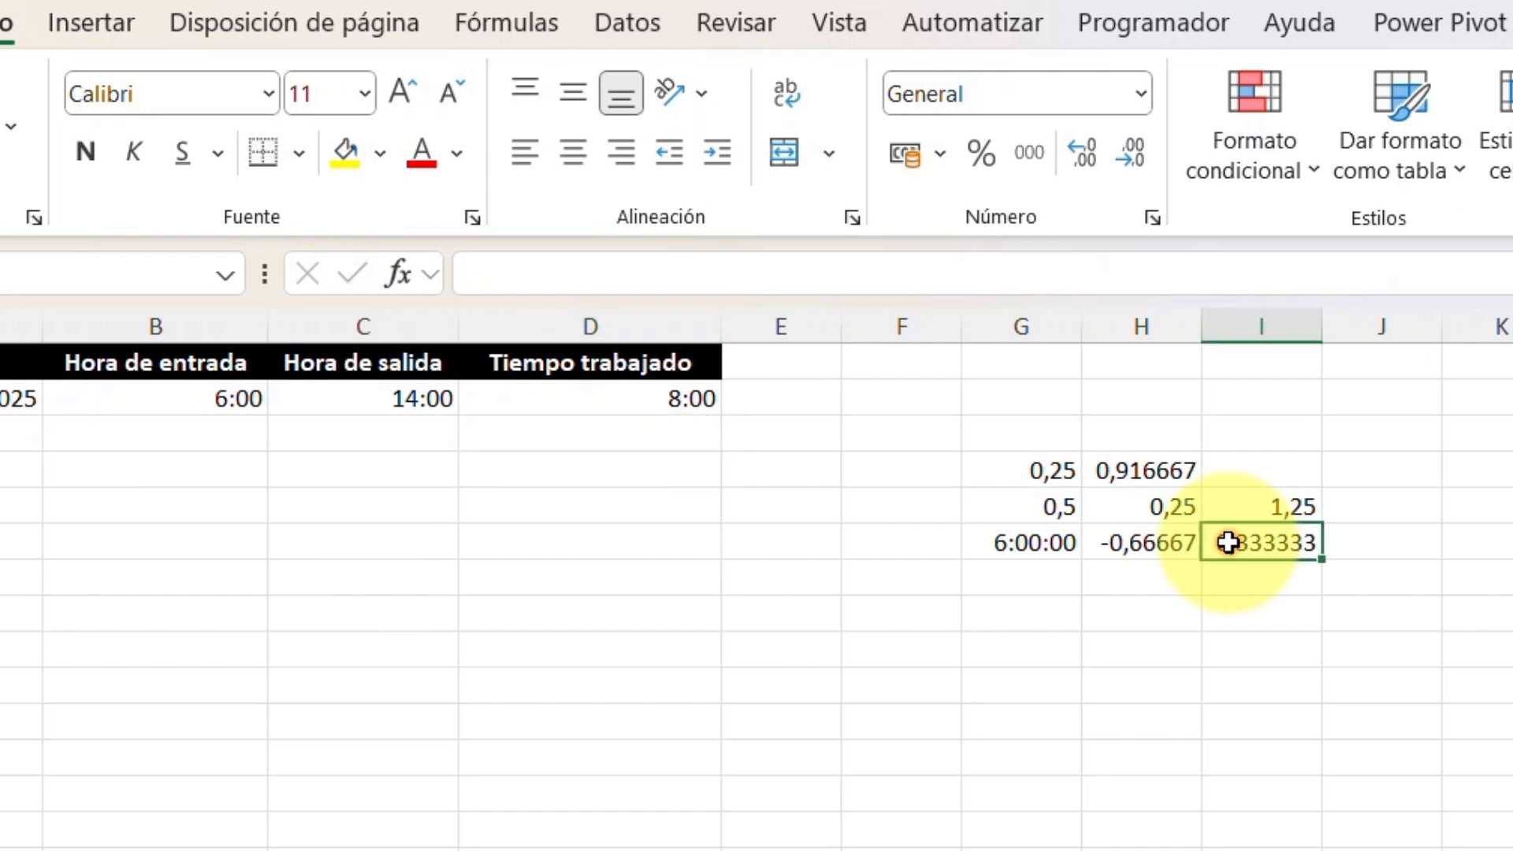
click(1139, 94)
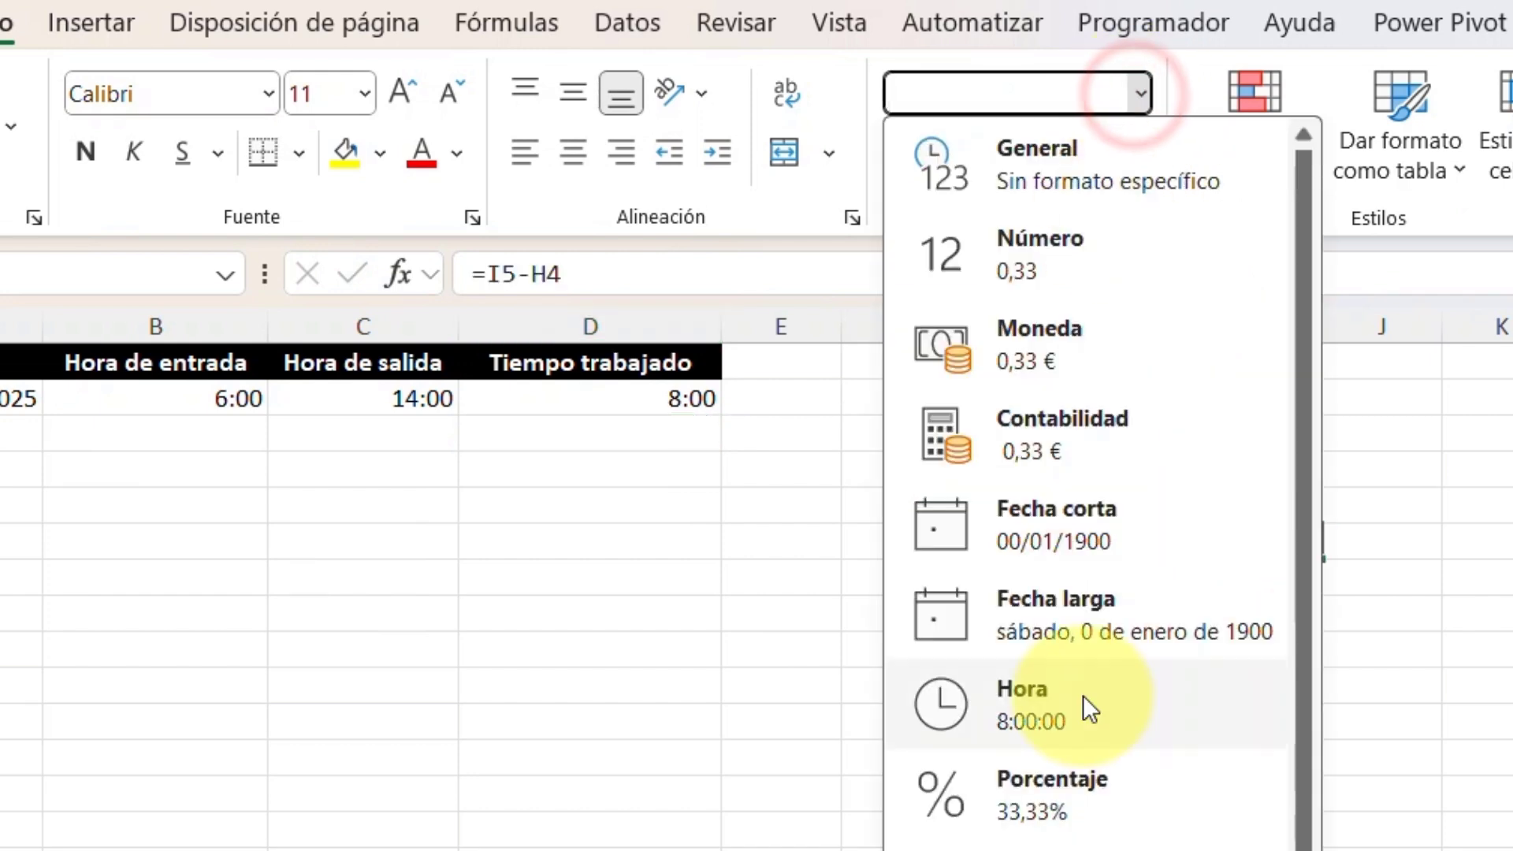
click(1083, 697)
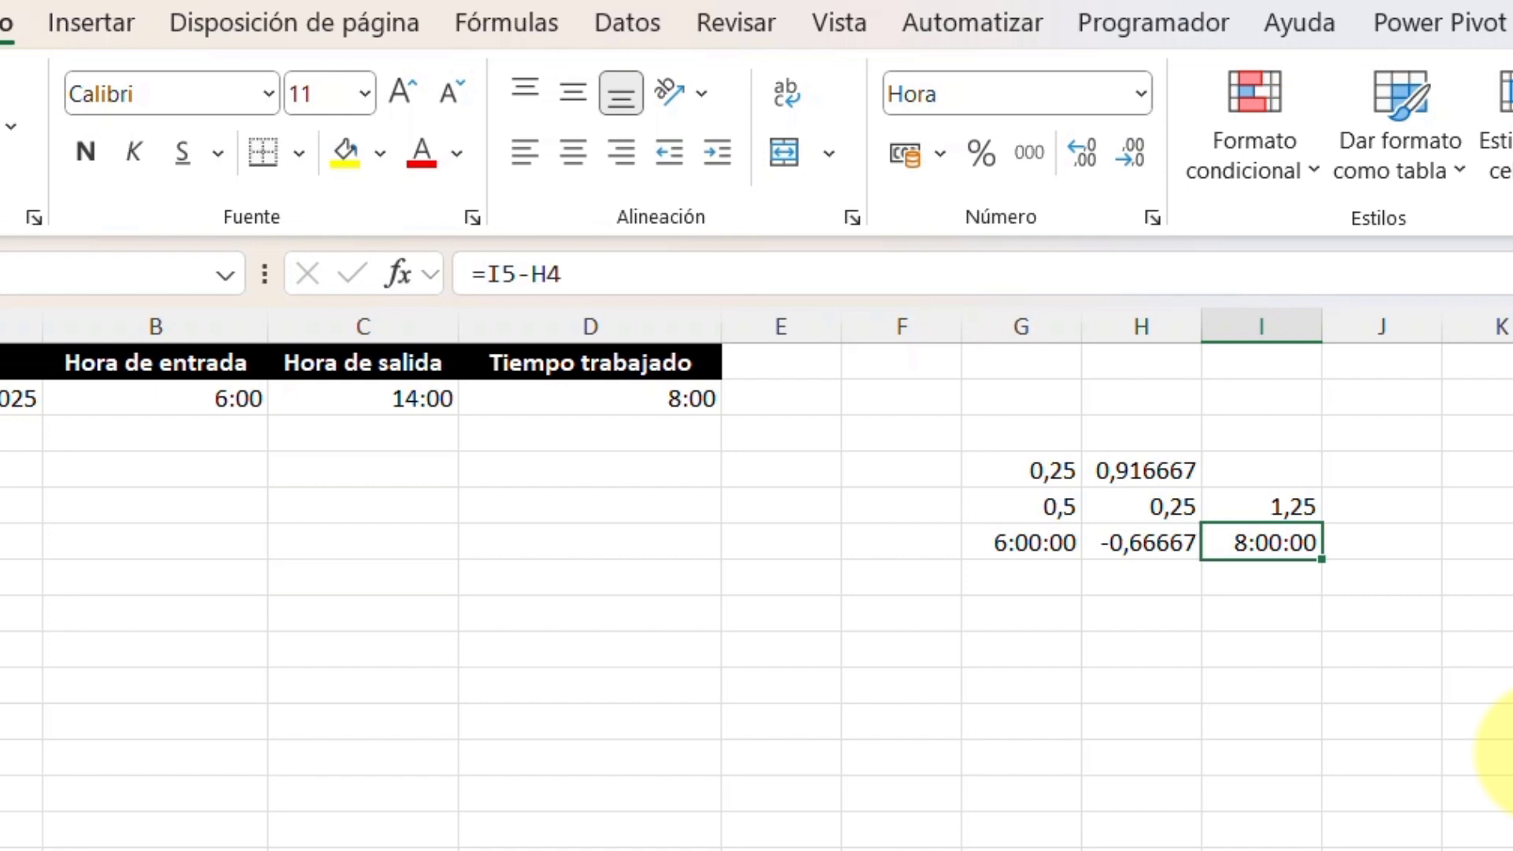
Step: Examine the C2 - B2 and C2 + 1 - B2 branches of the worked-time formula in D2, leaving it unchanged
click(655, 395)
double_click(655, 398)
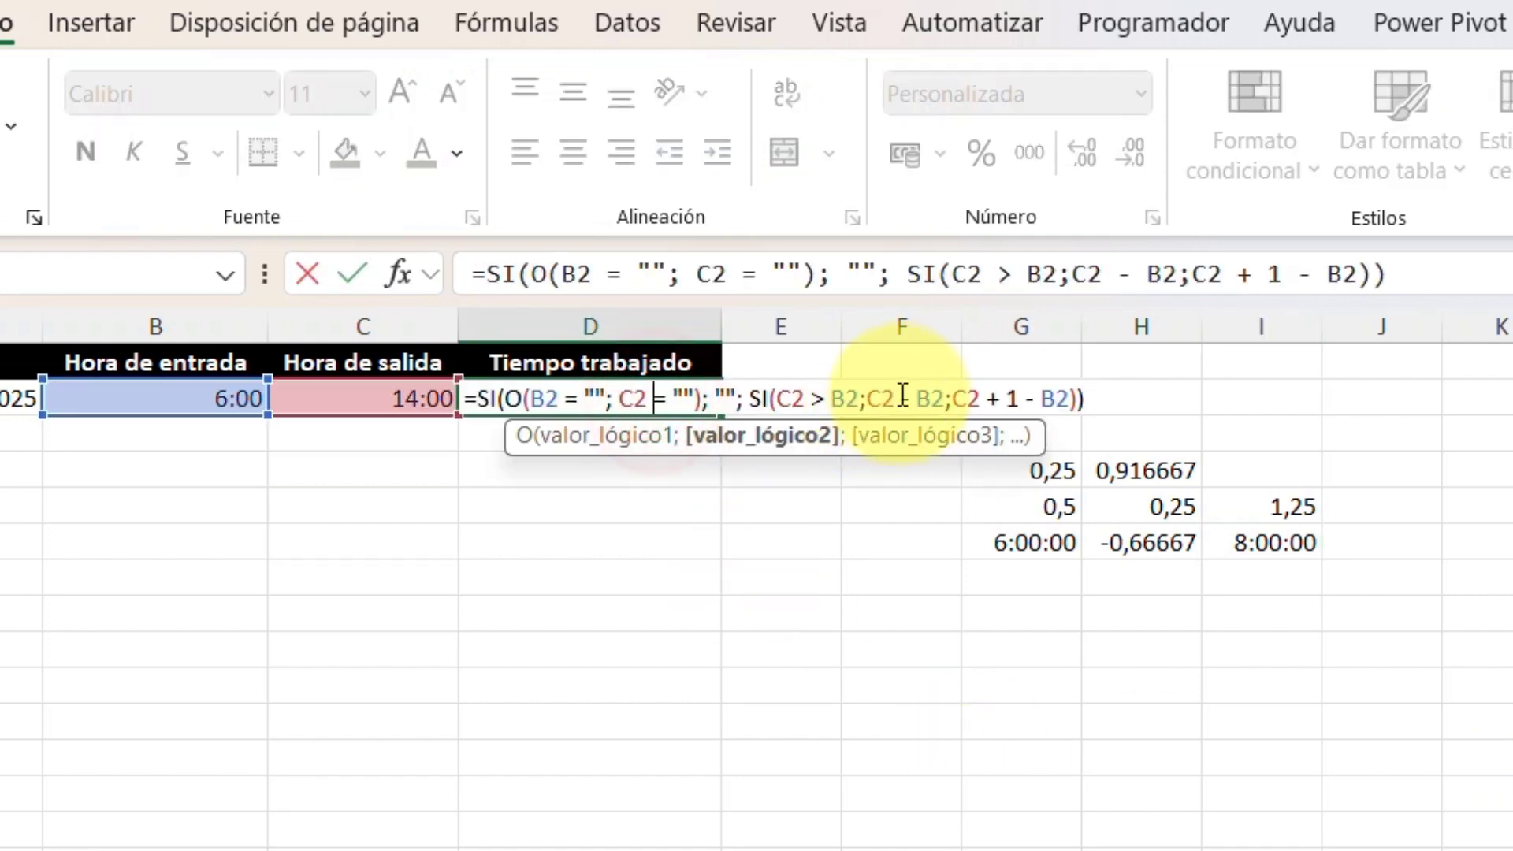
drag(867, 398, 943, 403)
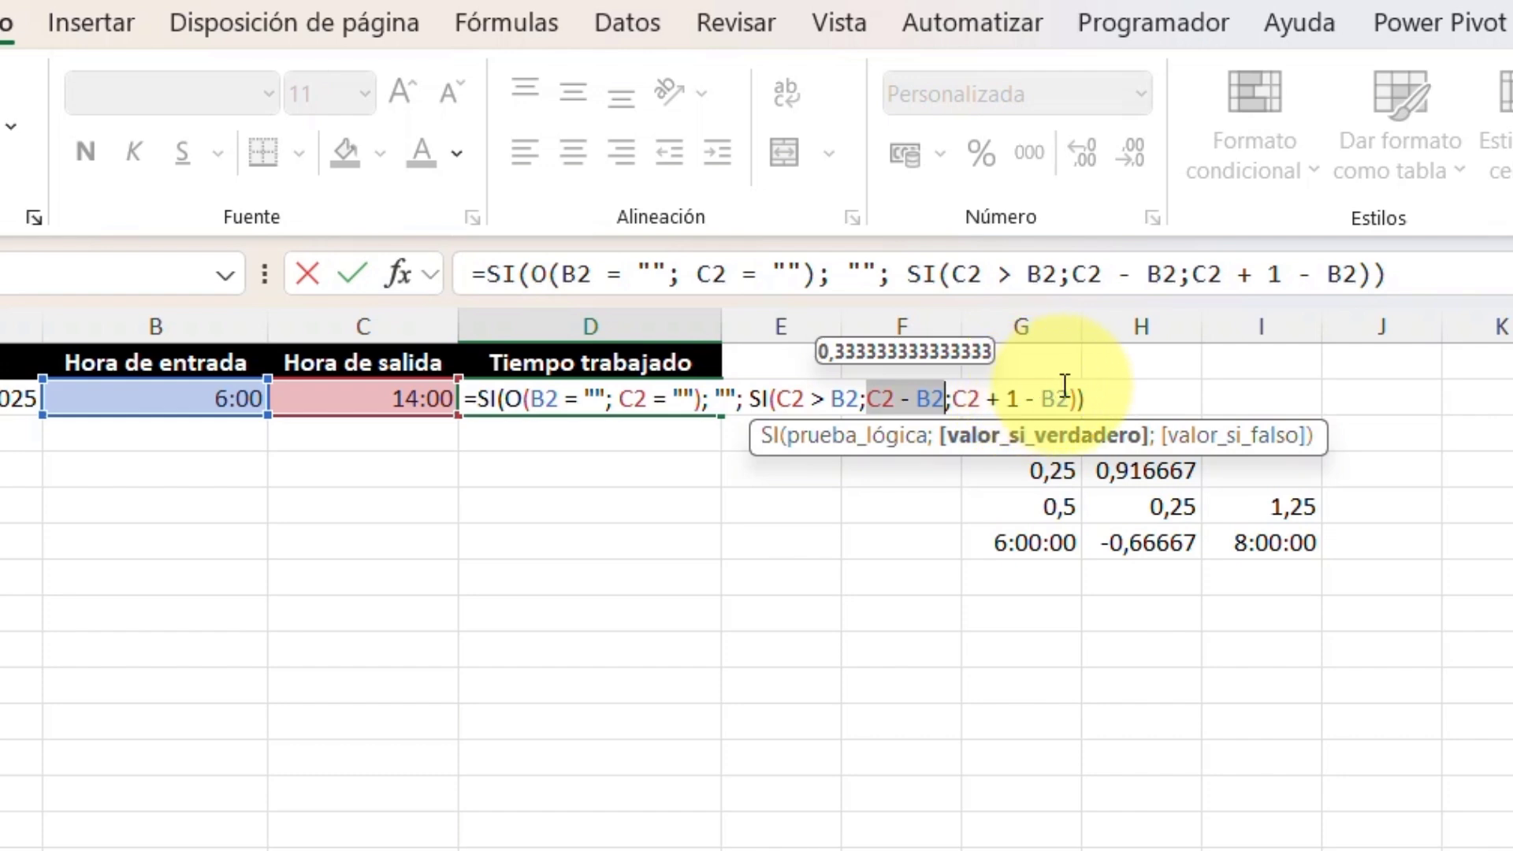
drag(1071, 386, 962, 363)
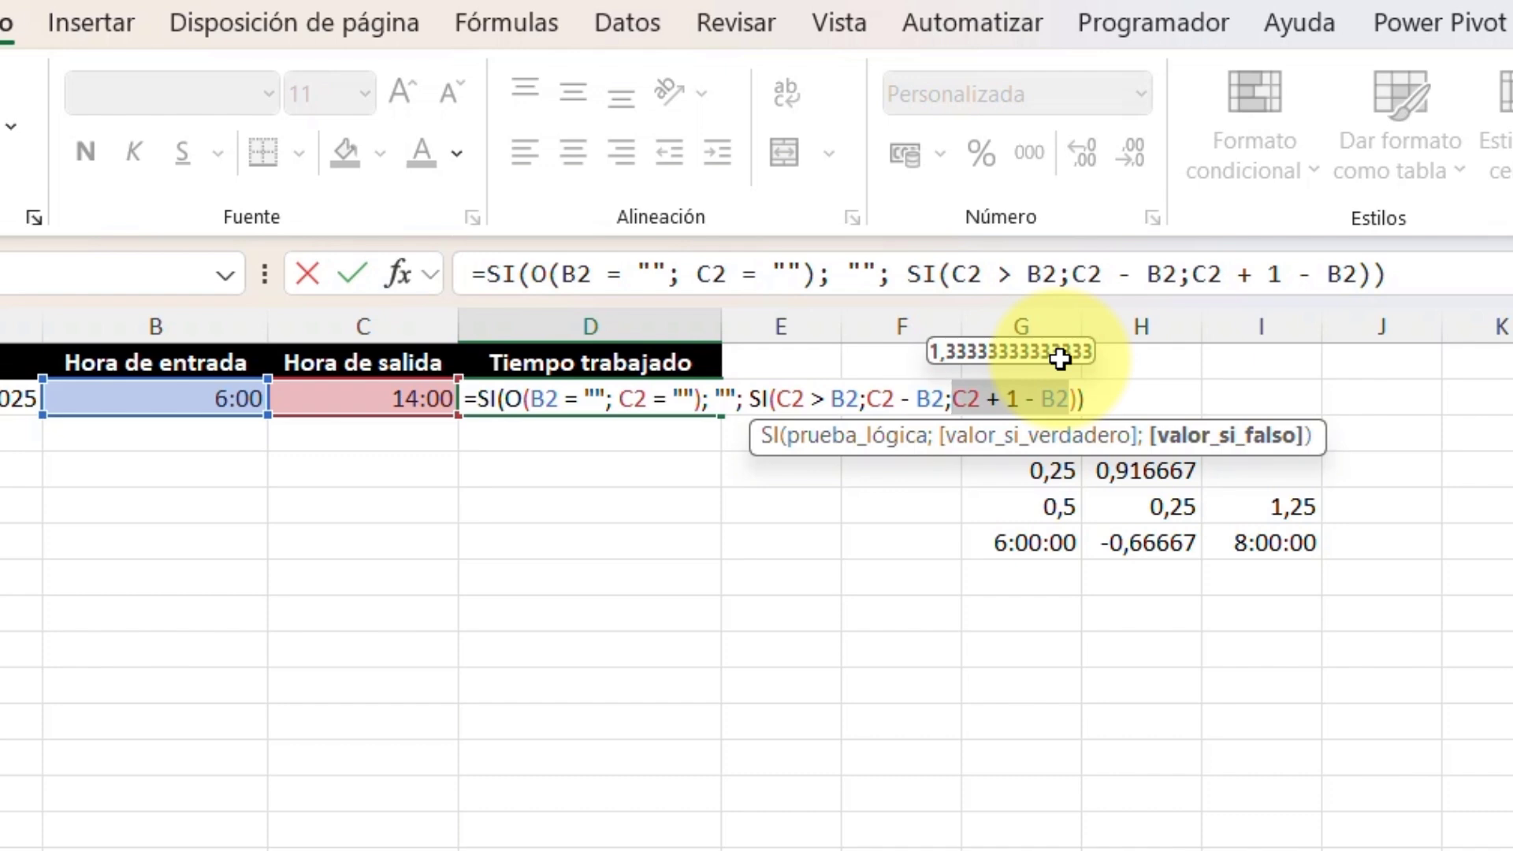
key(Return)
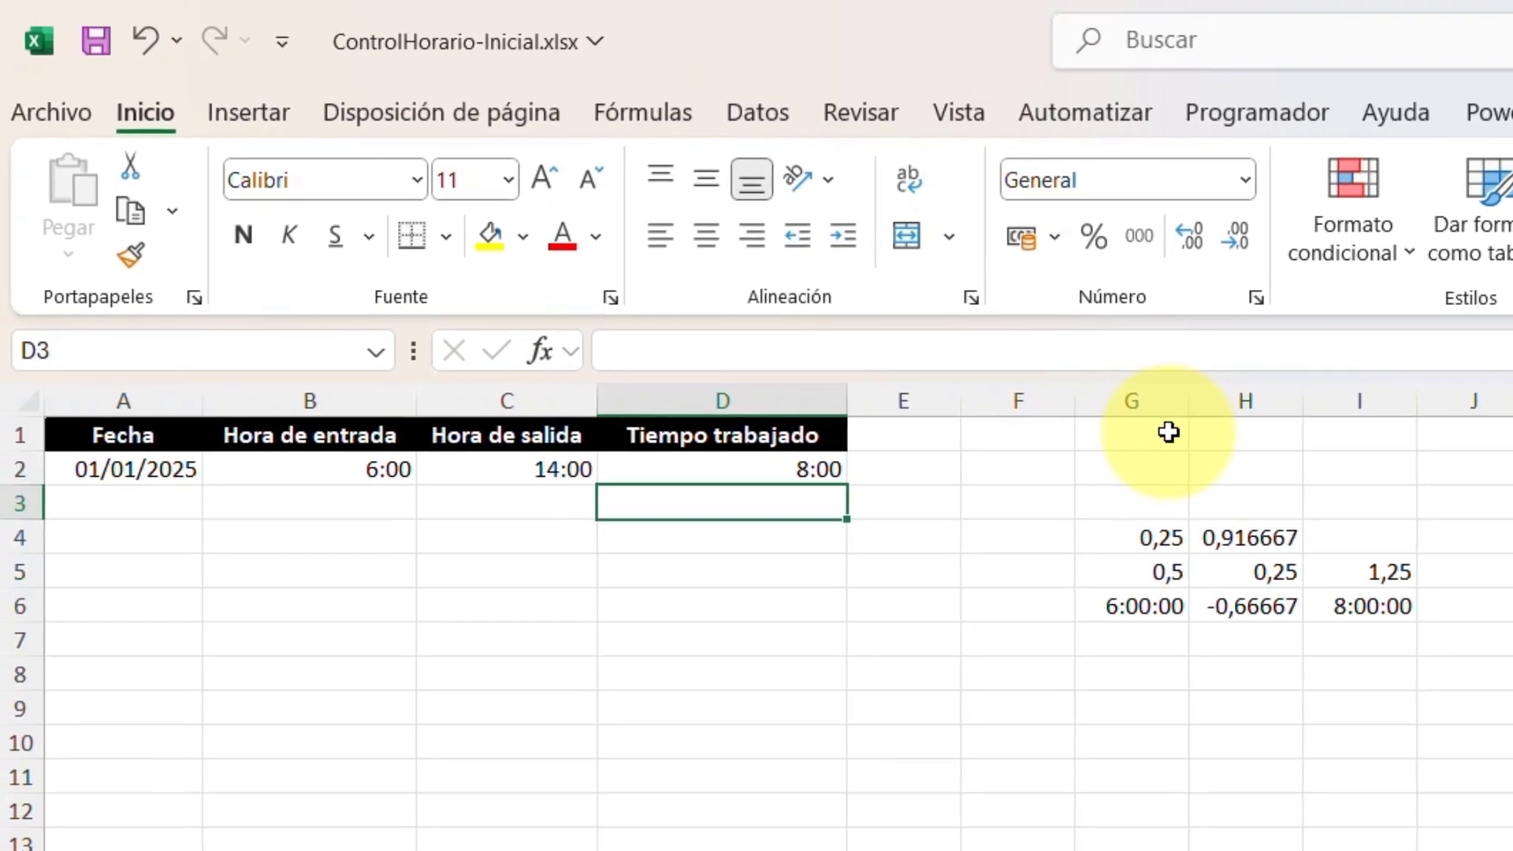